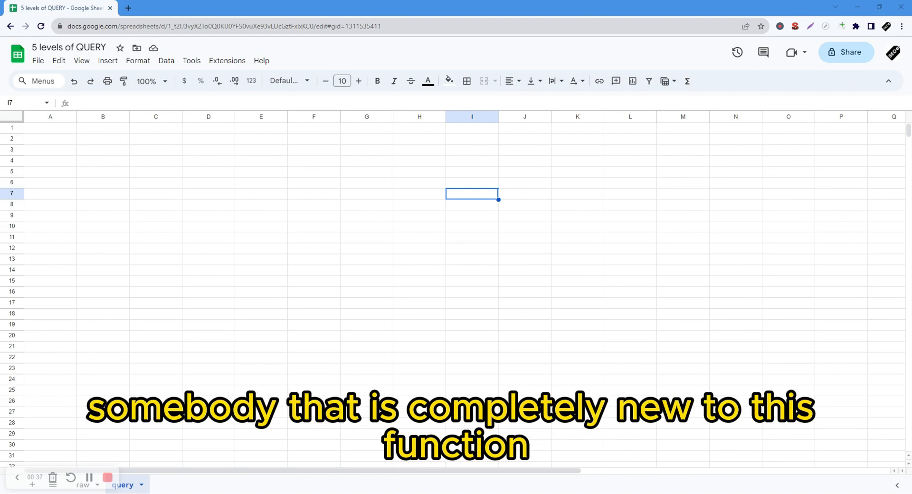
Examine the full source data range on the raw sheet and compare it with the empty query sheet.
left_click(17, 476)
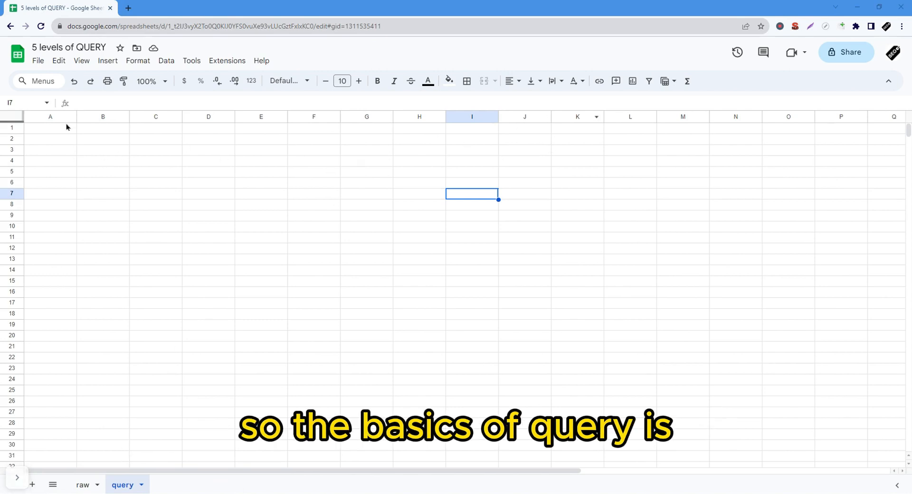
left_click(85, 485)
left_click(10, 117)
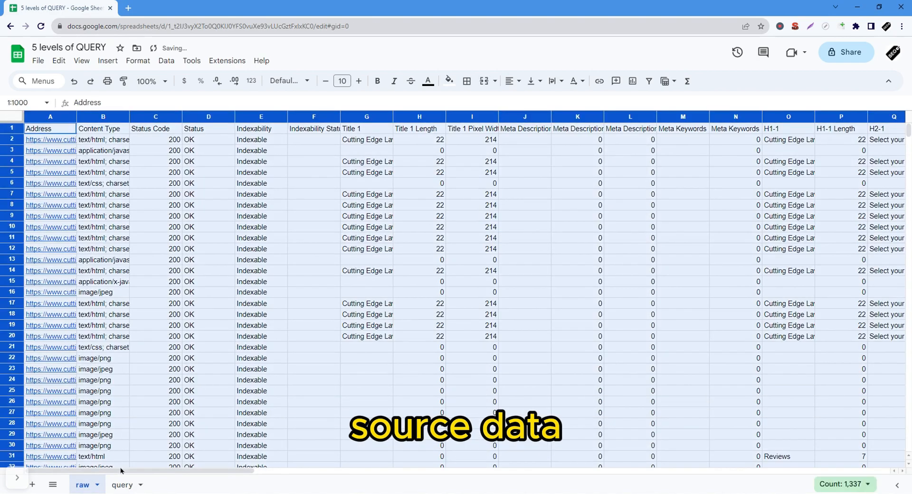
left_click(122, 484)
left_click(42, 129)
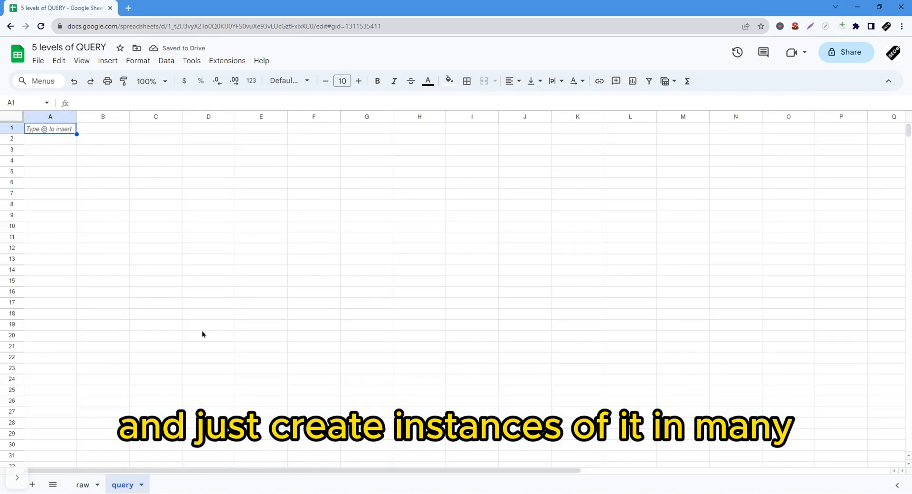
left_click(84, 484)
left_click(123, 484)
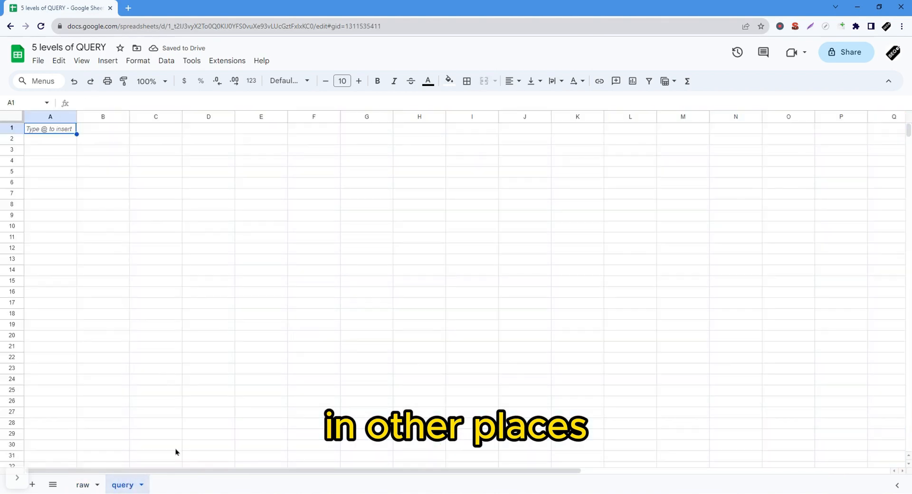
left_click(85, 488)
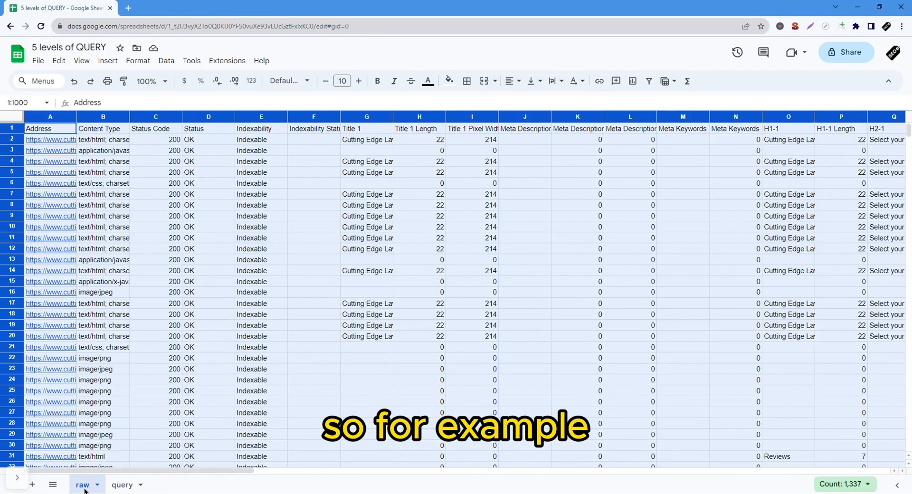
Enter =query(raw!a1:z) in cell A1 of the query sheet to pull in the raw data.
left_click(122, 485)
type("=qu")
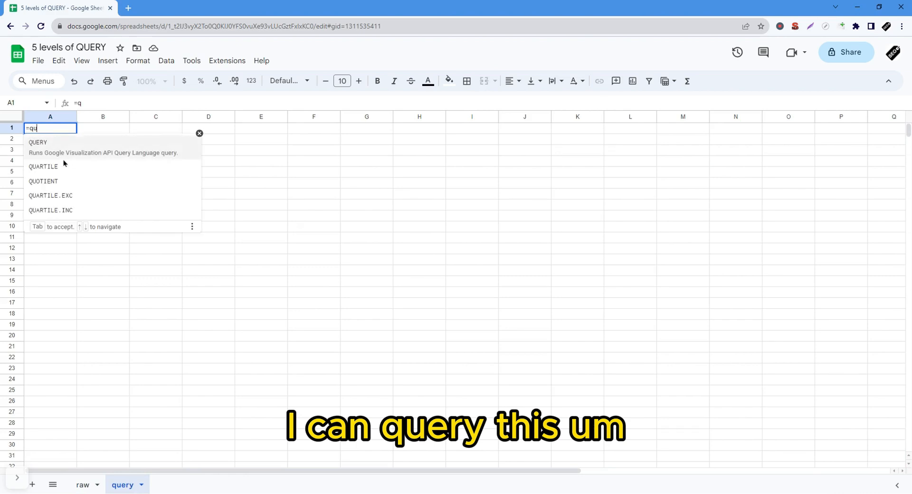
type("ery(r")
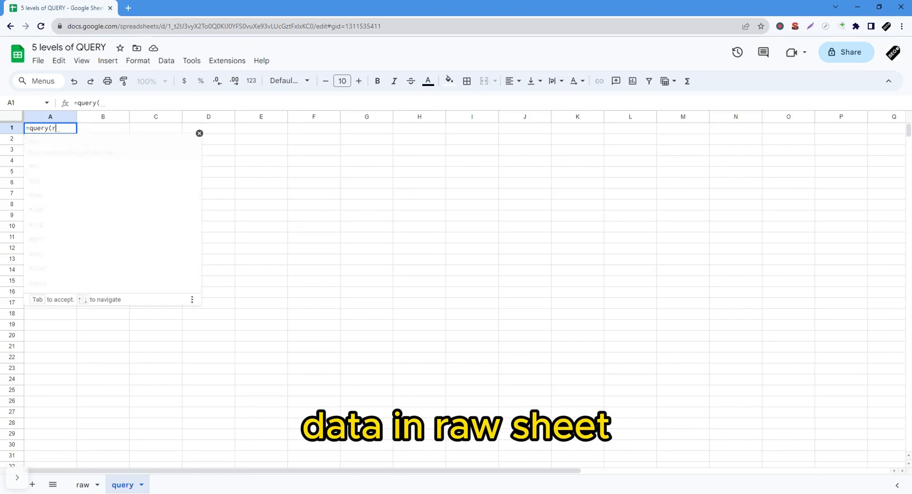
type("aw!a1:z)")
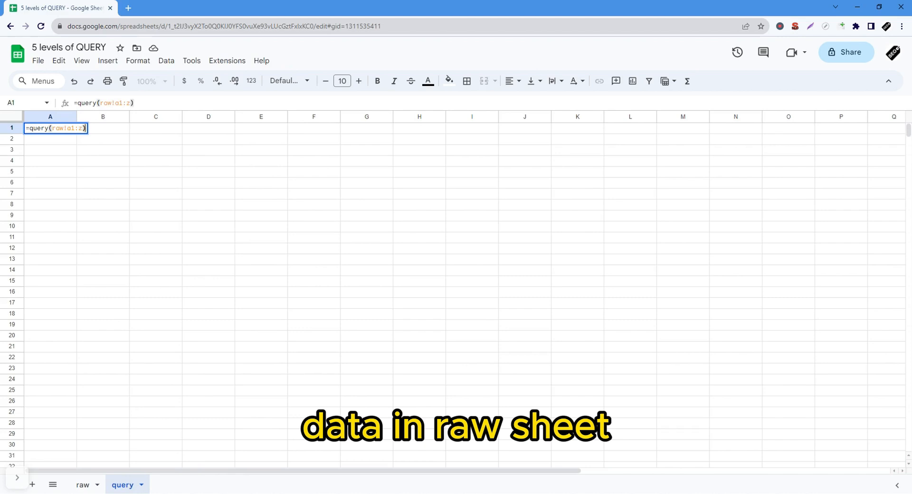
key("Return")
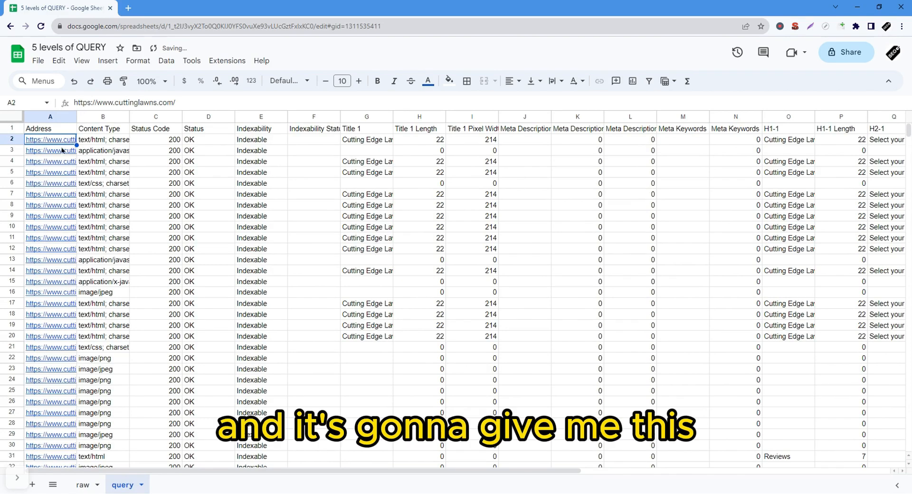
Try to delete several individual Indexability values from the query output in column E.
left_click(273, 218)
key("Return")
key("Delete")
key("Down")
key("Delete")
key("Down")
key("Down")
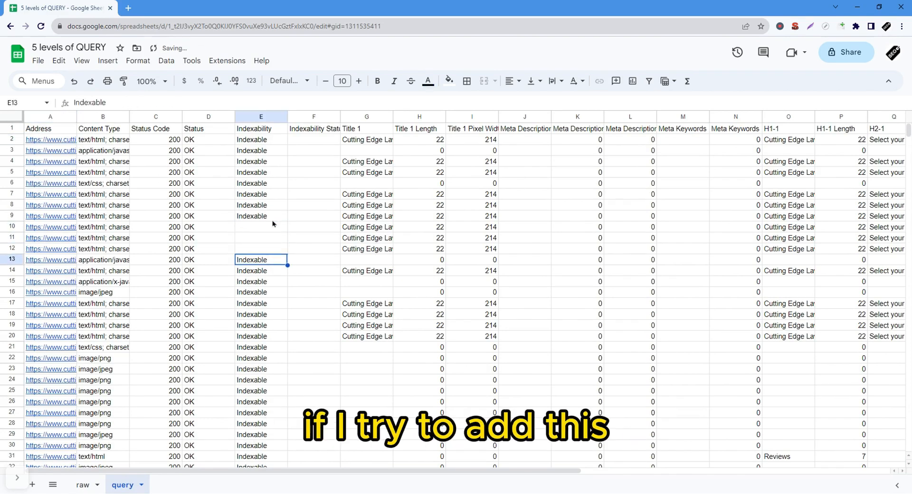
key("Down")
key("Down")
key("Delete")
key("Down")
key("Delete")
Review the source data columns on the raw sheet and check the blank query sheet meant to receive them.
left_click(86, 484)
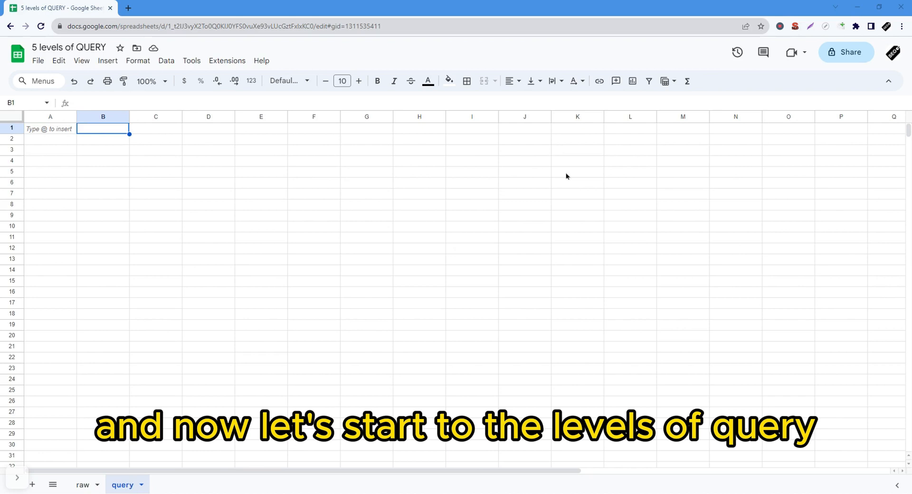
left_click(62, 127)
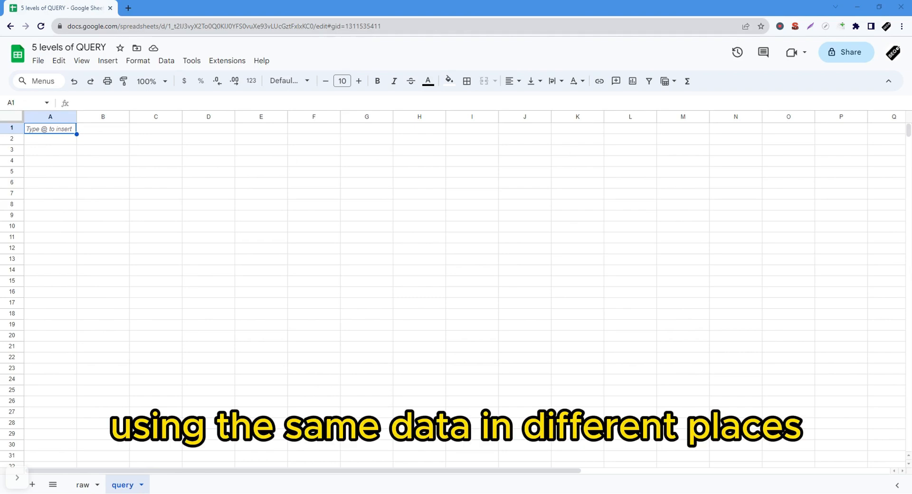
left_click(90, 485)
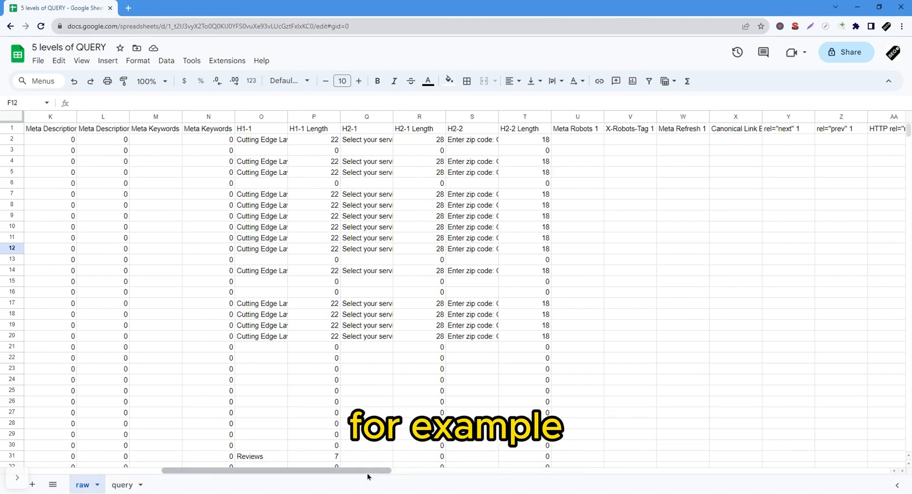
left_click_drag(366, 473, 229, 473)
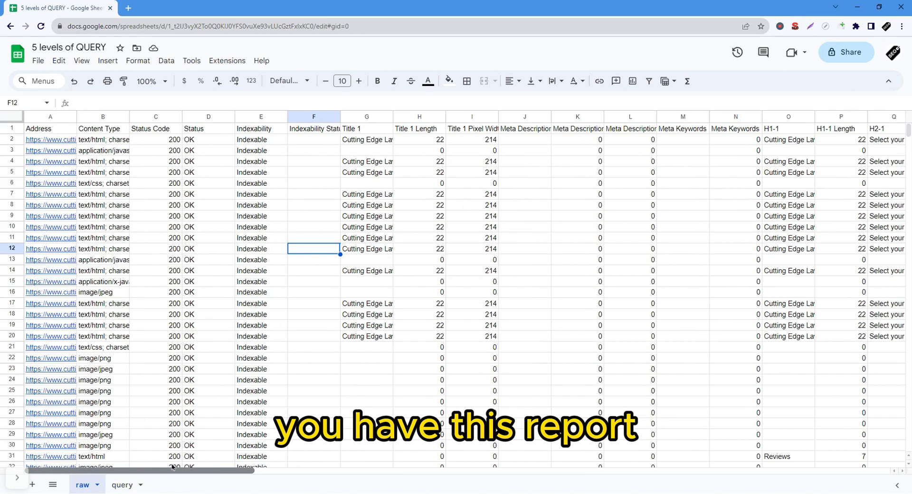
left_click(16, 120)
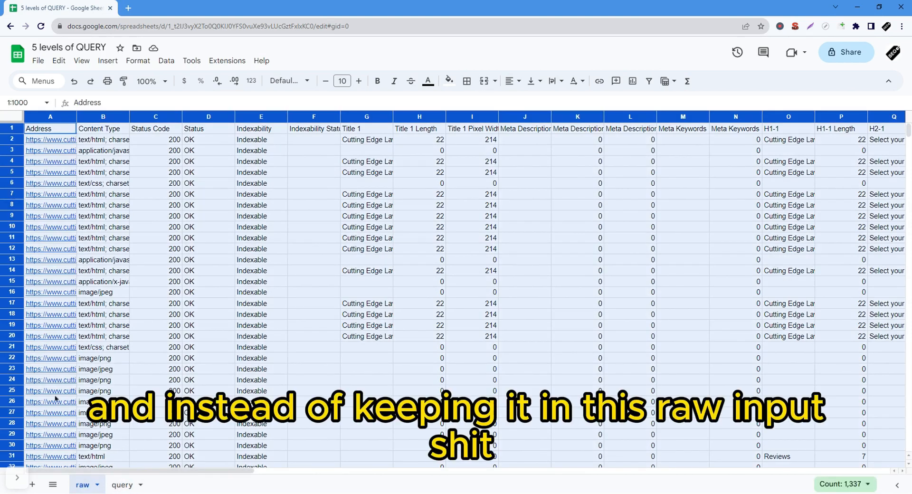
left_click(124, 485)
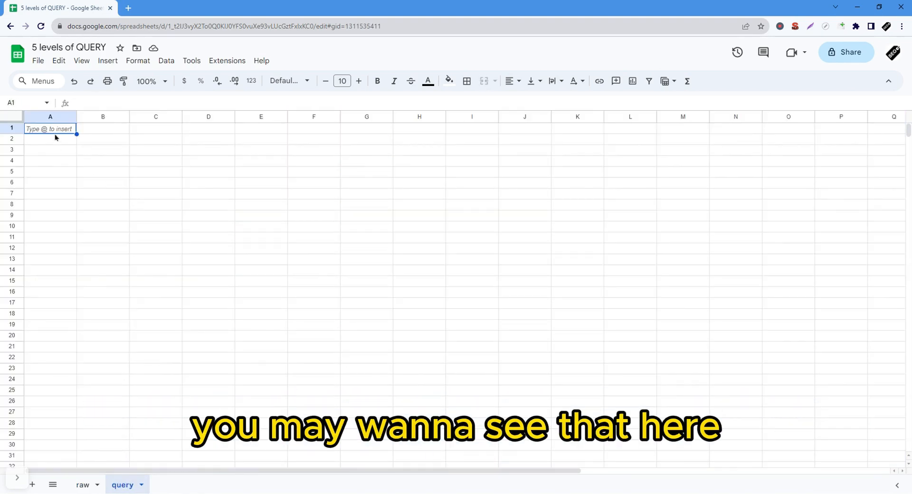
left_click(83, 485)
Fill the query sheet from cell A1 with the formula =query(raw!A1:Z).
left_click(122, 484)
type("=q")
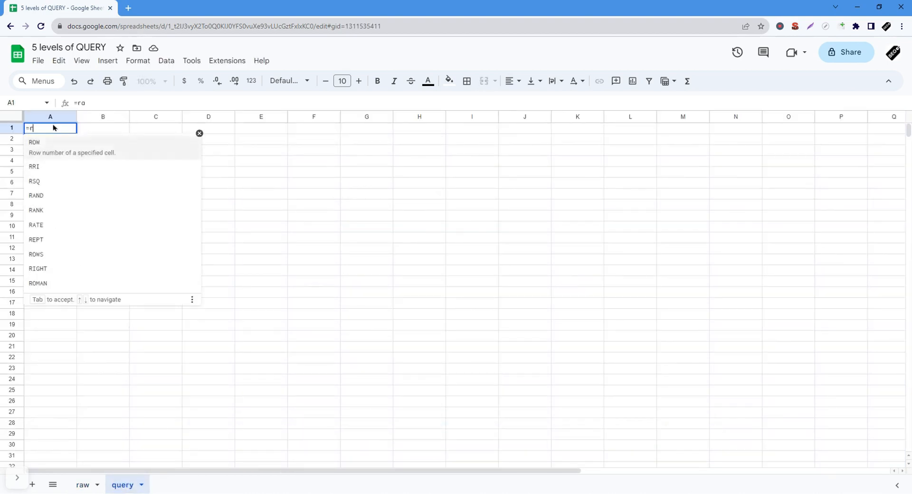
type("uery(")
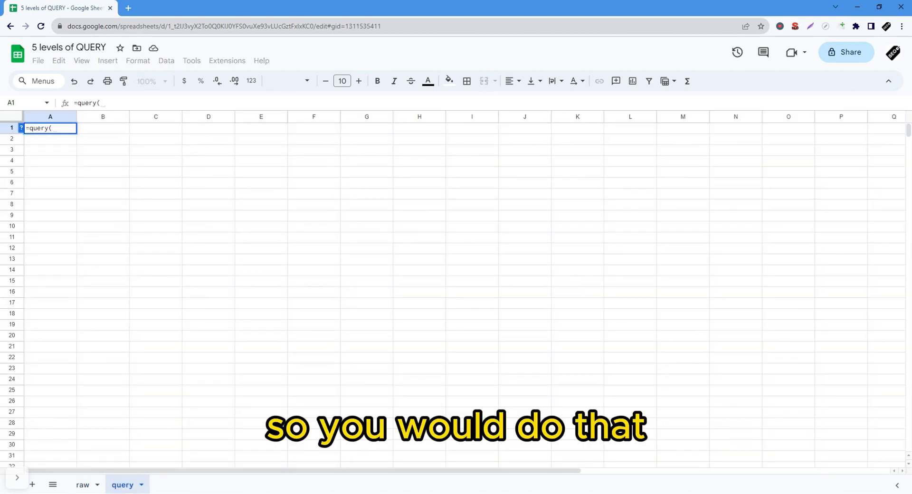
type("raw!a1:z")
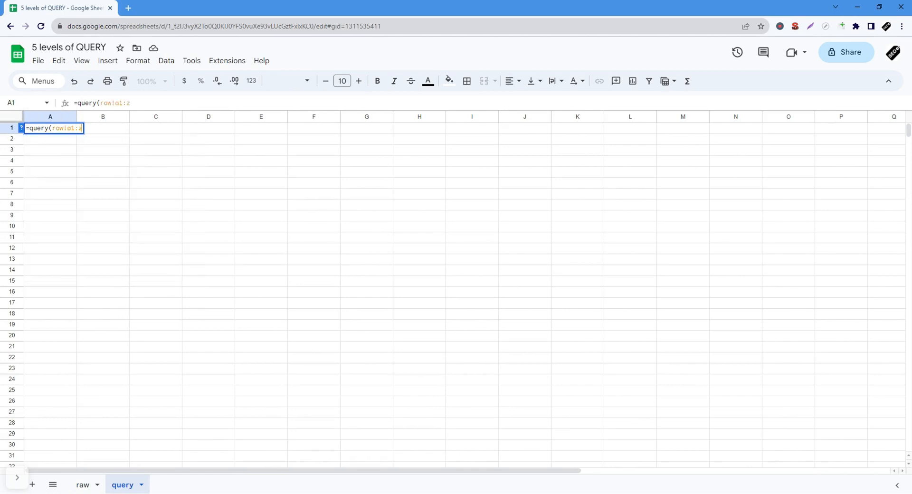
key("Return")
Add two blank sheets and try to paste the query formula from A1 into cell C8 of the second one.
left_click(57, 127)
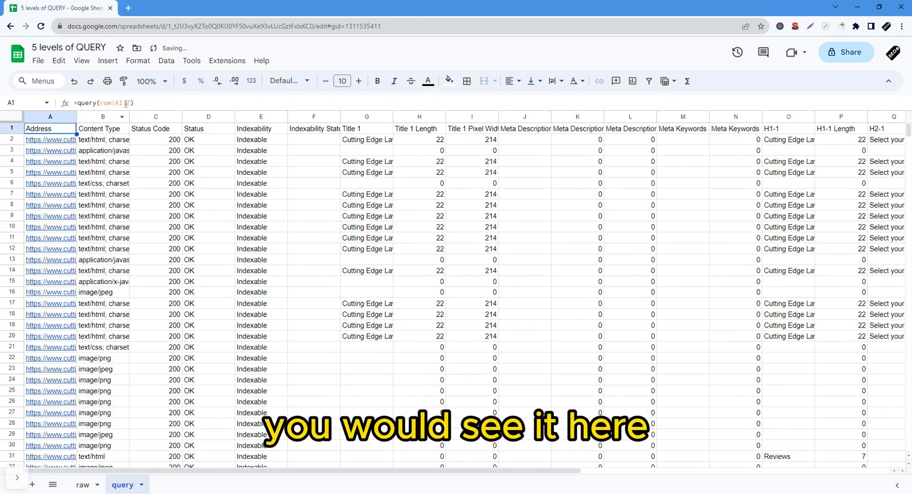
double_click(33, 484)
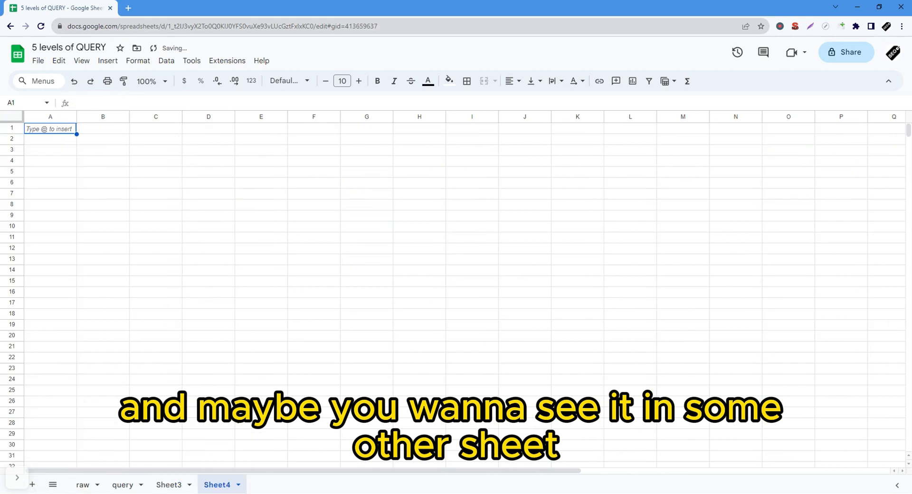
left_click(149, 204)
left_click(182, 98)
key("ctrl+v")
key("Return")
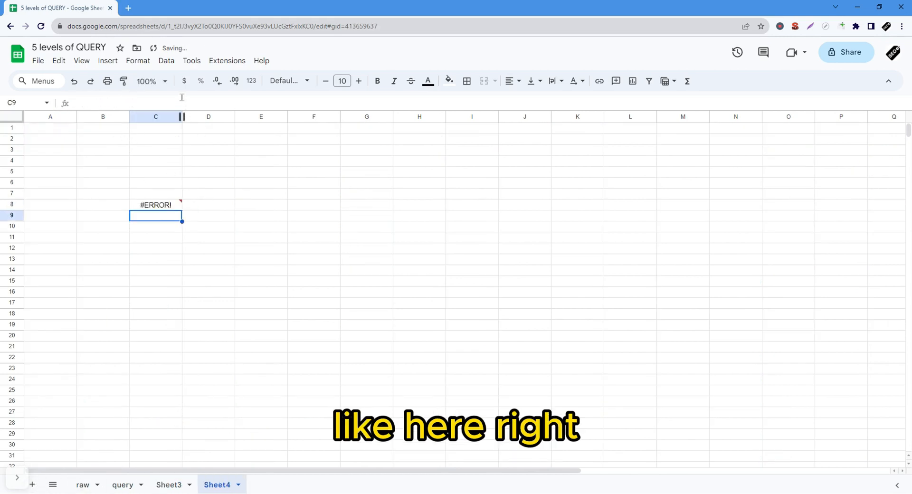
Clear cell C8 on Sheet4 and put the formula =query(raw!A1:Z) there instead.
left_click(167, 207)
left_click(161, 98)
key("BackSpace")
key("Return")
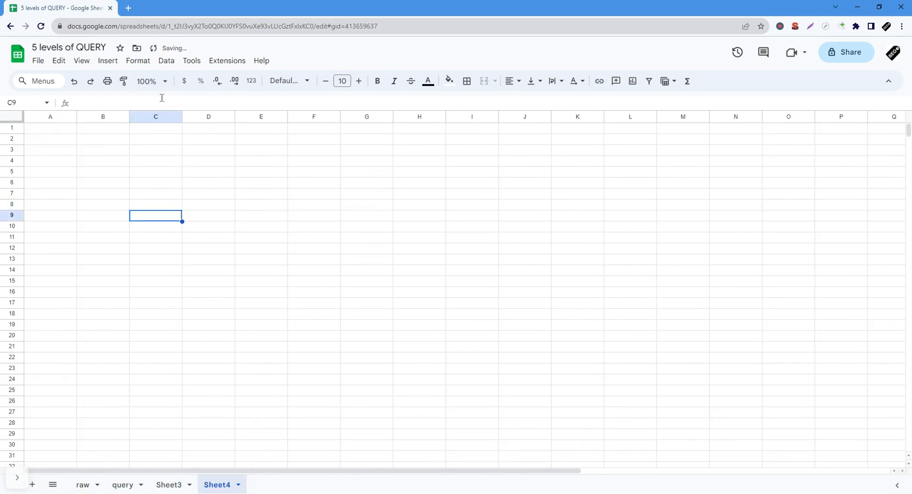
key("Up")
scroll(342, 338, "down", 1)
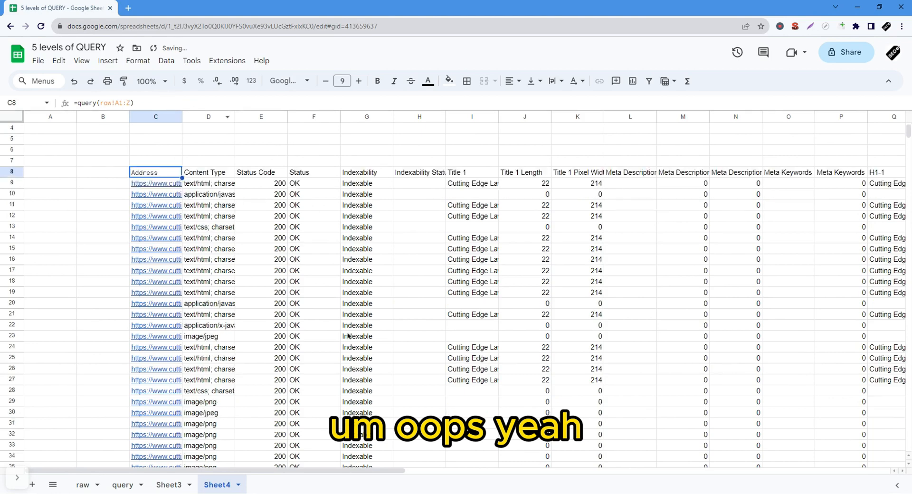
scroll(341, 337, "up", 1)
scroll(339, 336, "down", 2)
scroll(338, 336, "up", 3)
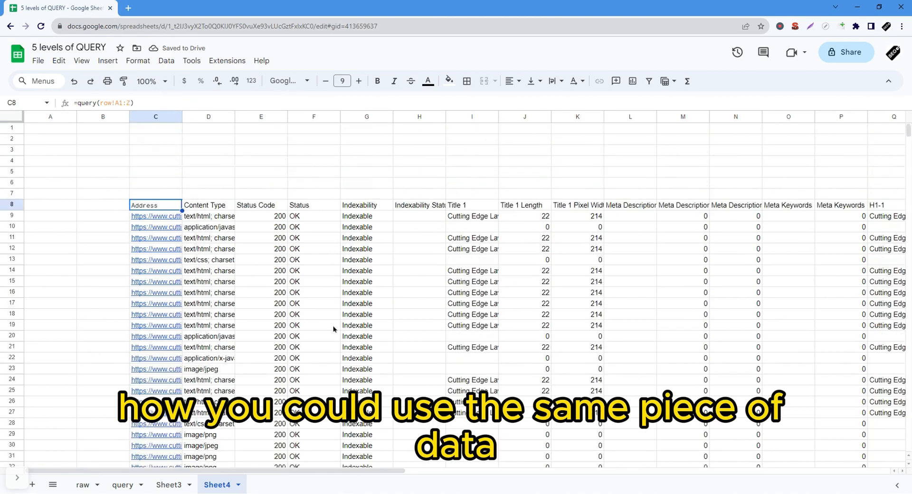
Compare the raw source data with its queried copies on Sheet4 and the query sheet, inspecting individual cells and ranges.
left_click(82, 484)
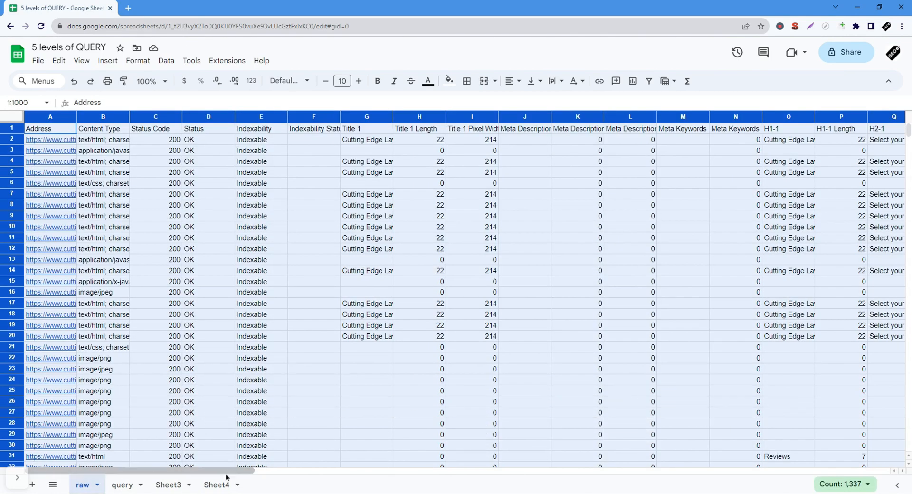
left_click(220, 485)
left_click(303, 271)
left_click(172, 211)
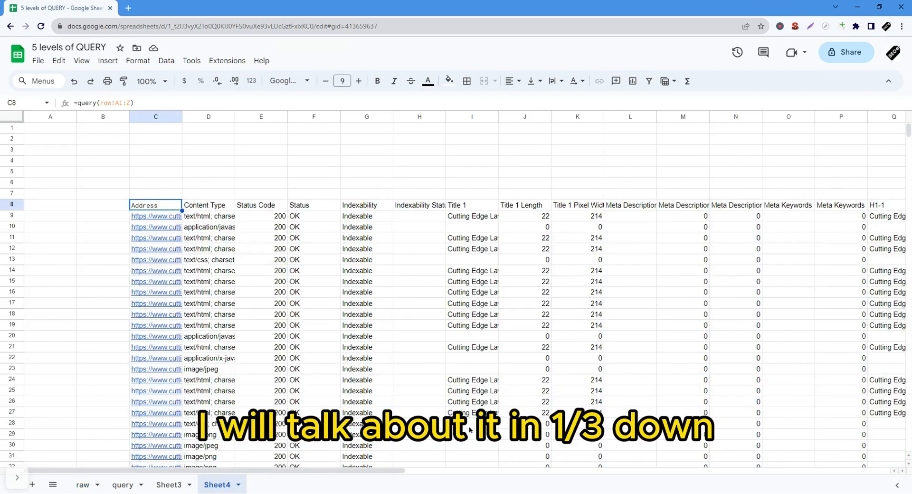
left_click(466, 248)
left_click_drag(363, 238, 357, 352)
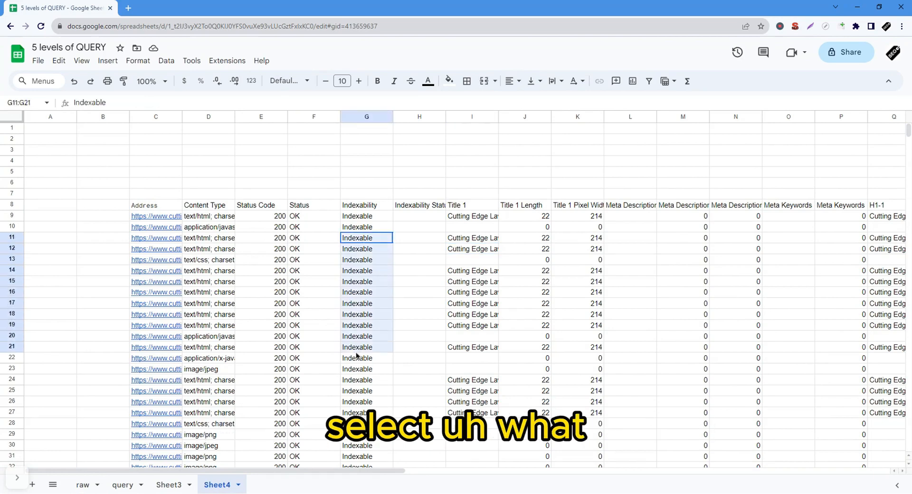
left_click(525, 293)
left_click_drag(589, 249, 758, 392)
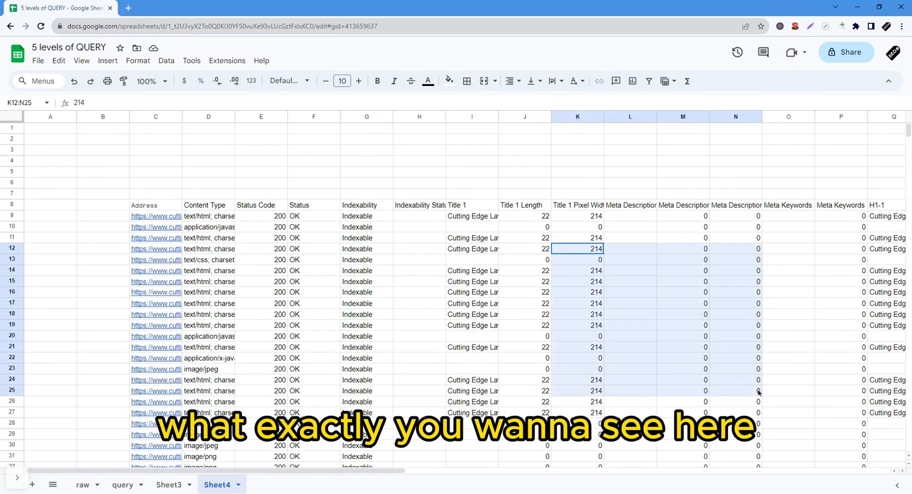
left_click(260, 311)
left_click(171, 207)
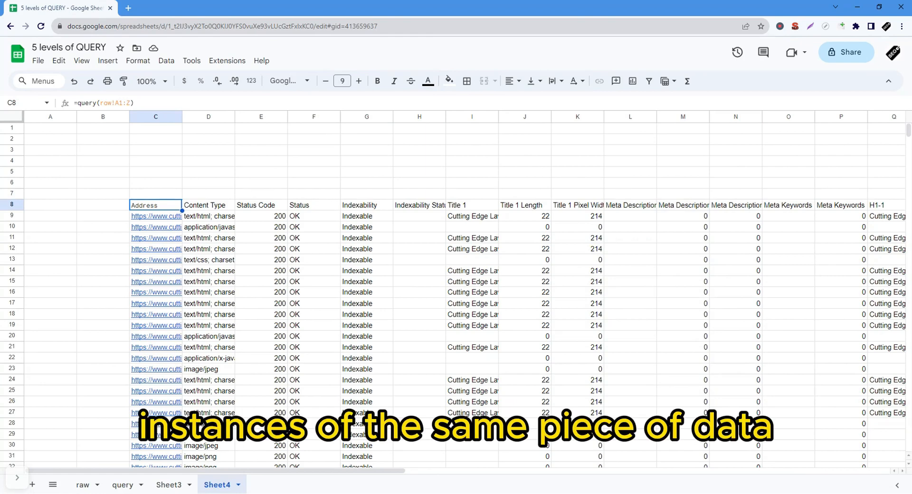
left_click(122, 484)
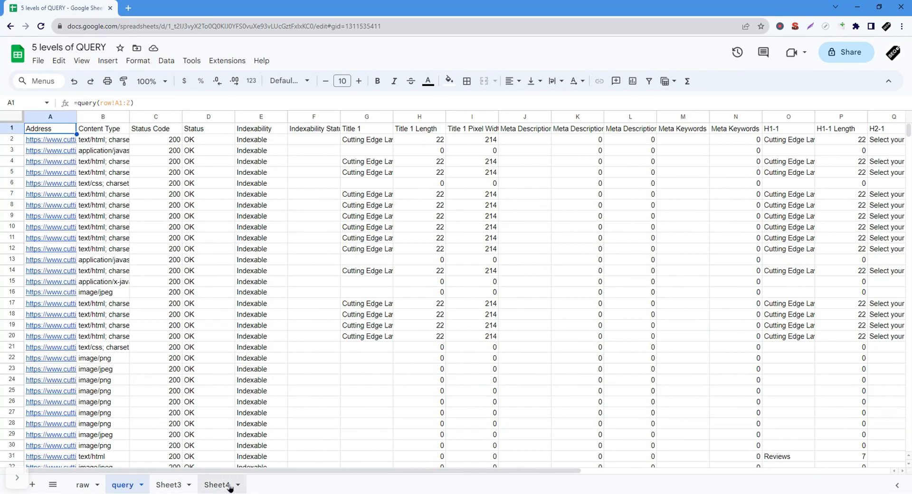
left_click(208, 327)
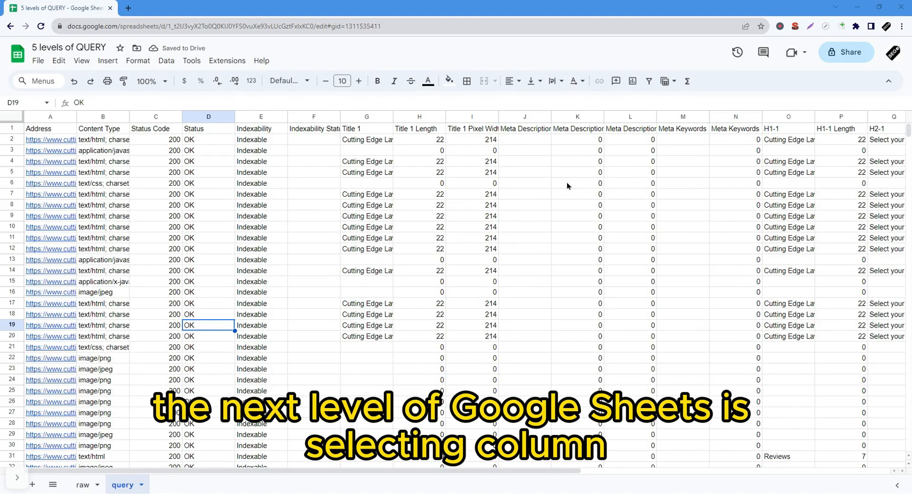
left_click(477, 199)
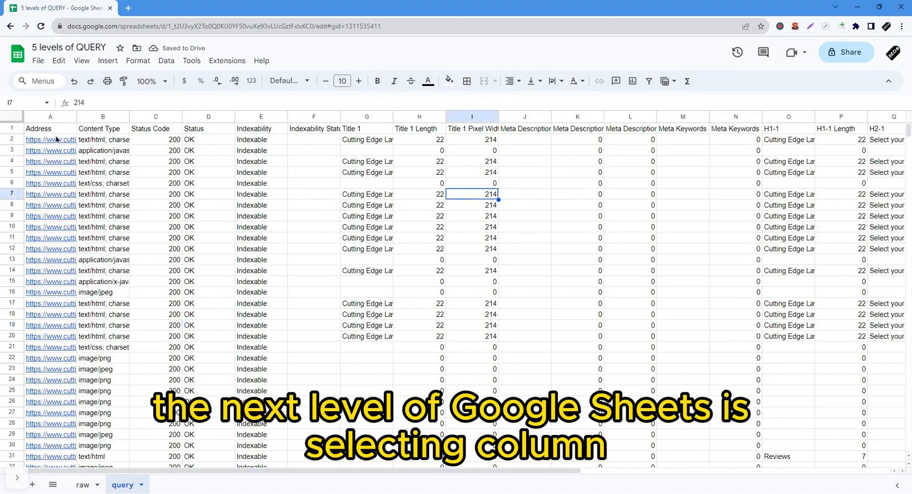
Extend the formula in cell A1 of the query sheet to =query(raw!A1:Z, "select A, G").
left_click(53, 131)
left_click(115, 103)
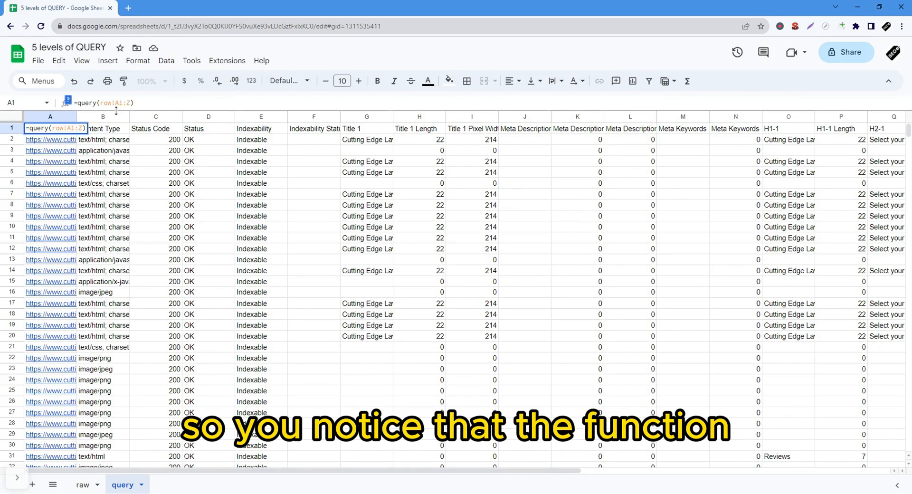
left_click_drag(115, 110, 113, 140)
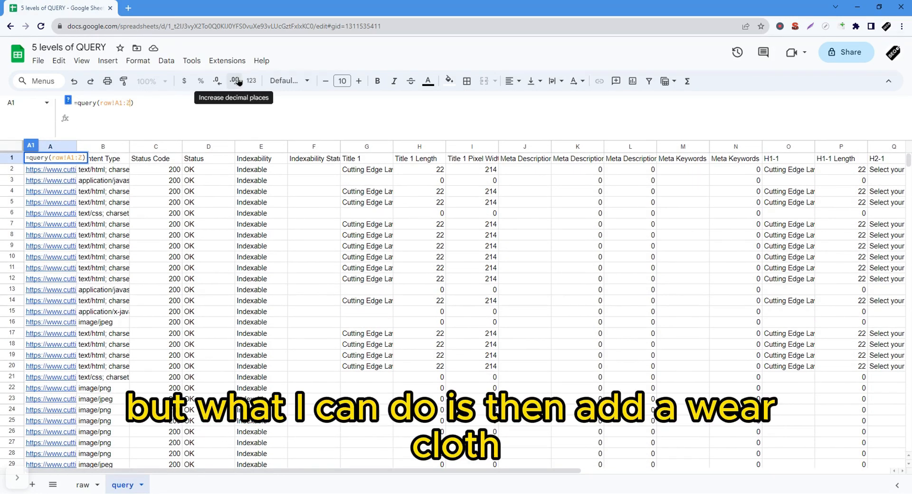
type(", ")
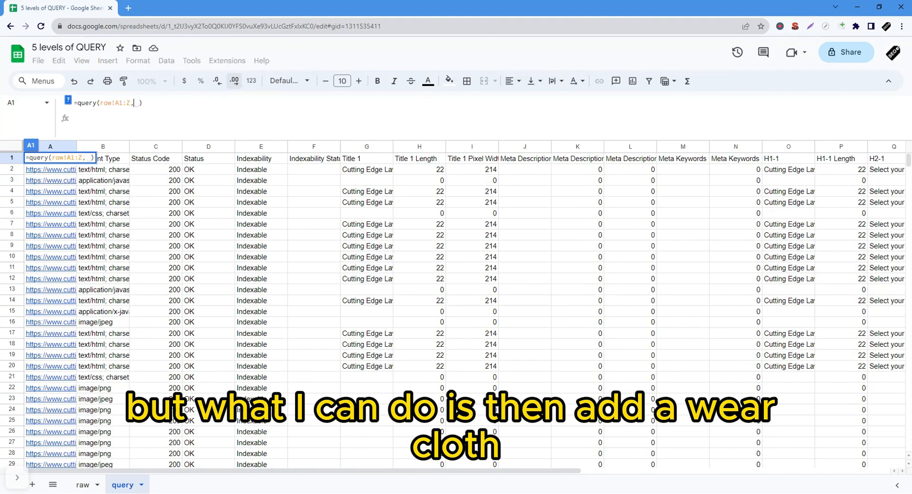
type("\"\"")
type("w")
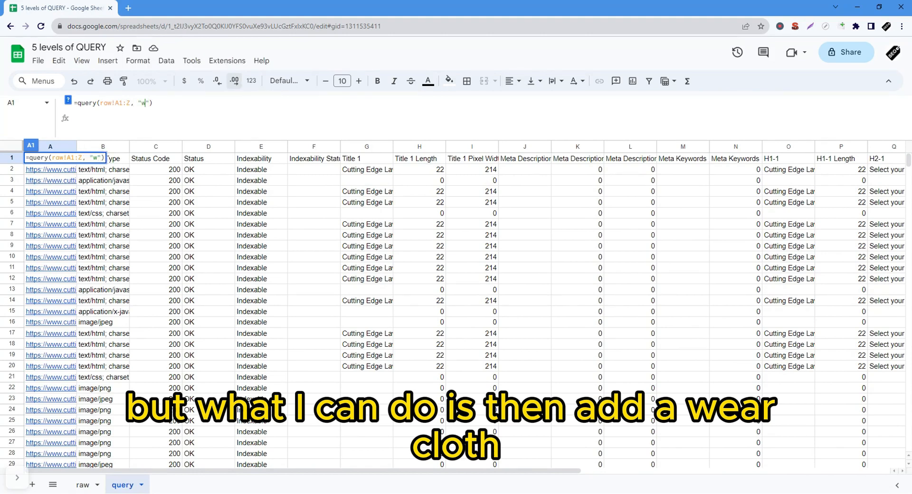
key("BackSpace")
type("select")
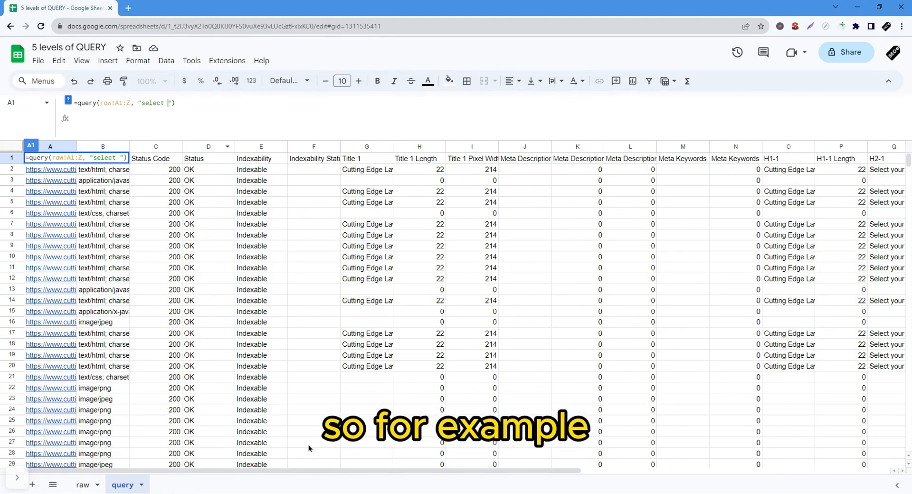
left_click_drag(274, 477, 250, 471)
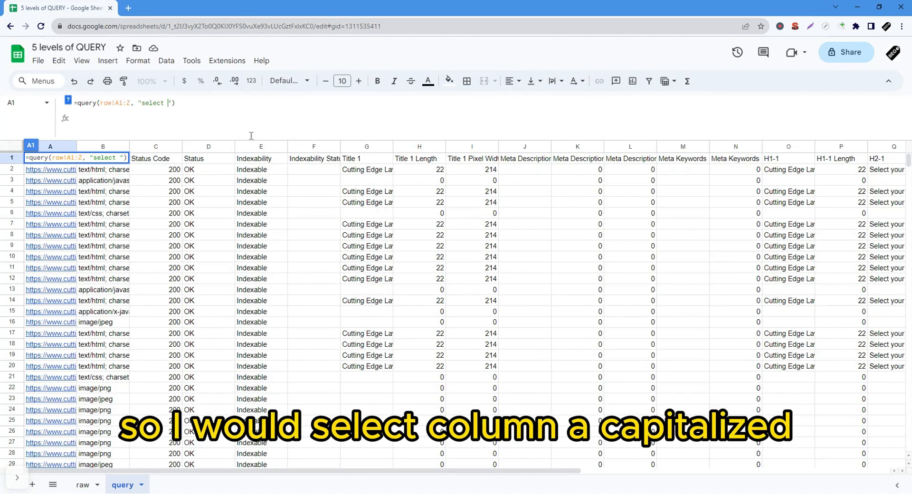
type("A,")
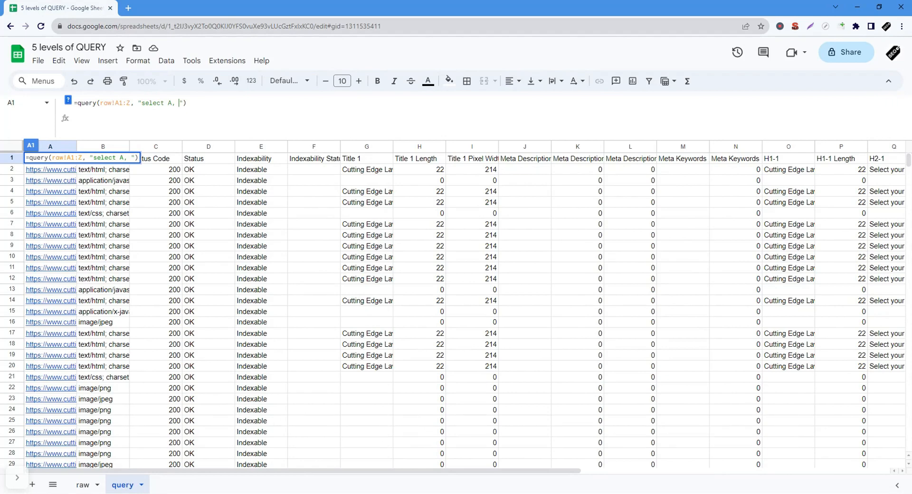
type(" G")
key("Return")
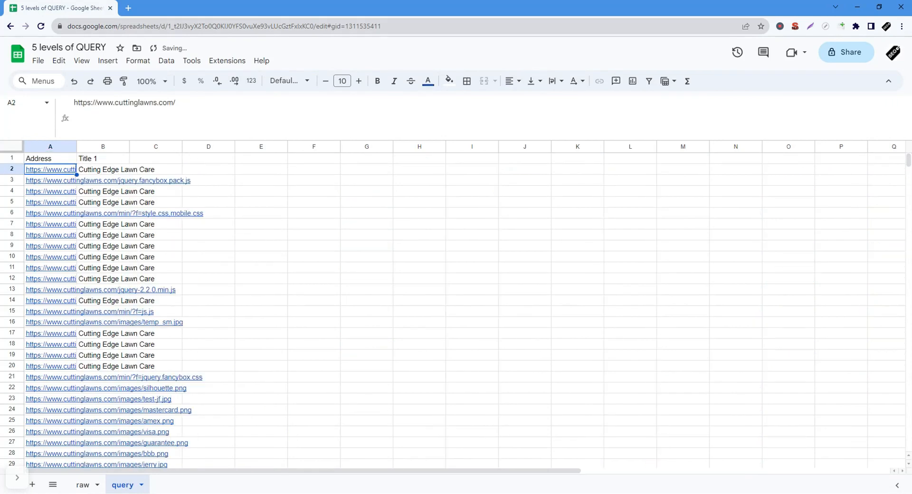
Resize columns A and B on the query sheet so the addresses and titles fit.
key("Up")
left_click_drag(77, 147, 251, 125)
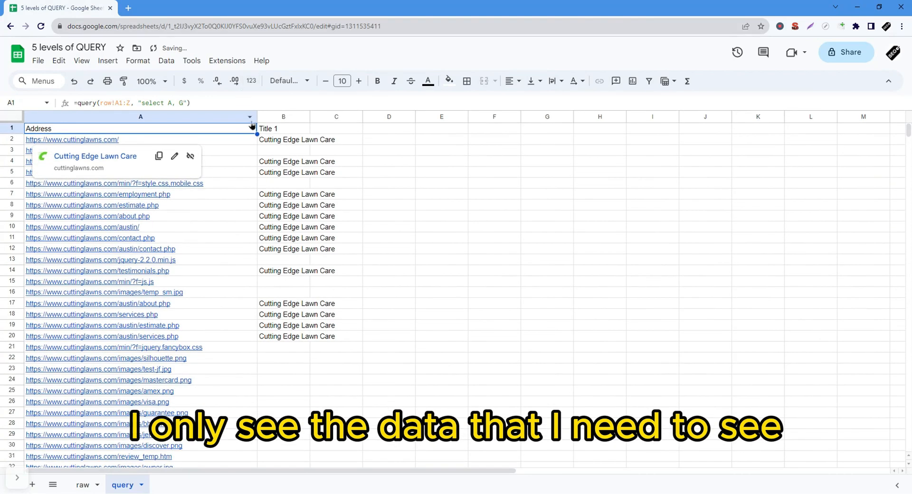
left_click(280, 131)
left_click_drag(310, 117, 360, 116)
key("Left")
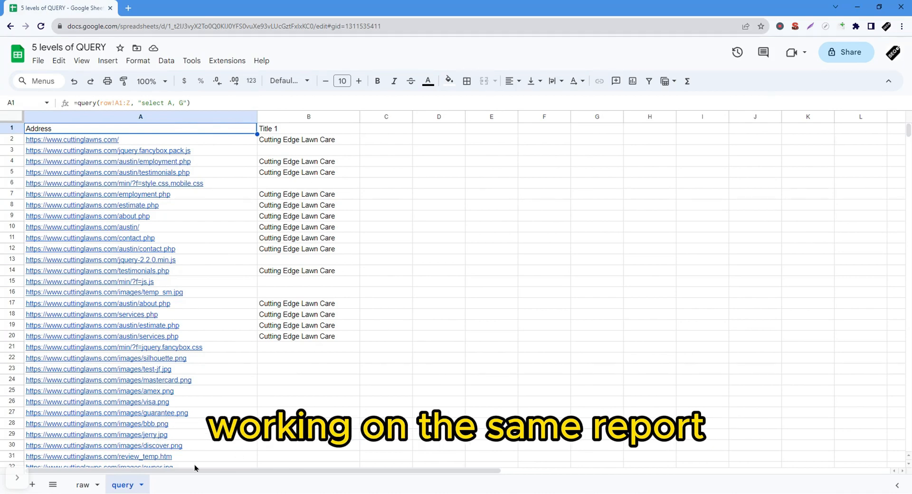
left_click_drag(256, 116, 216, 116)
left_click(239, 177)
left_click(195, 134)
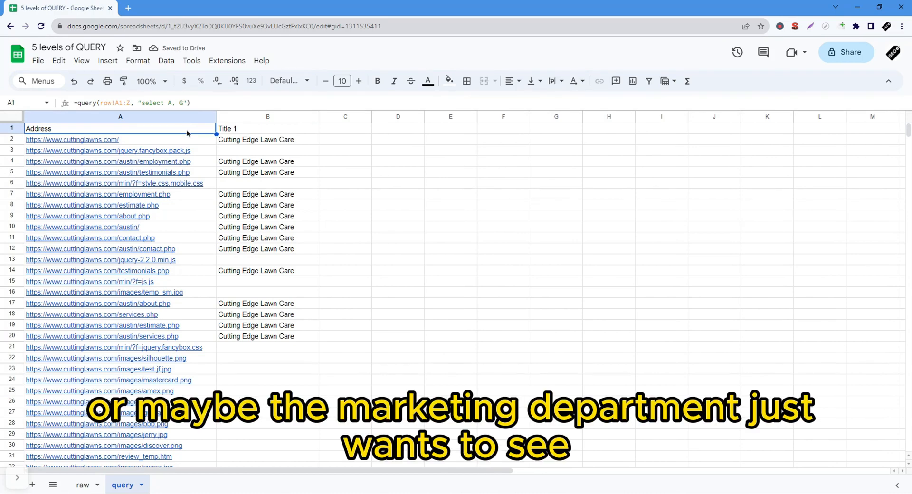
Add a new sheet and copy the query sheet's A1 formula into its cell A1.
left_click_drag(215, 133, 274, 325)
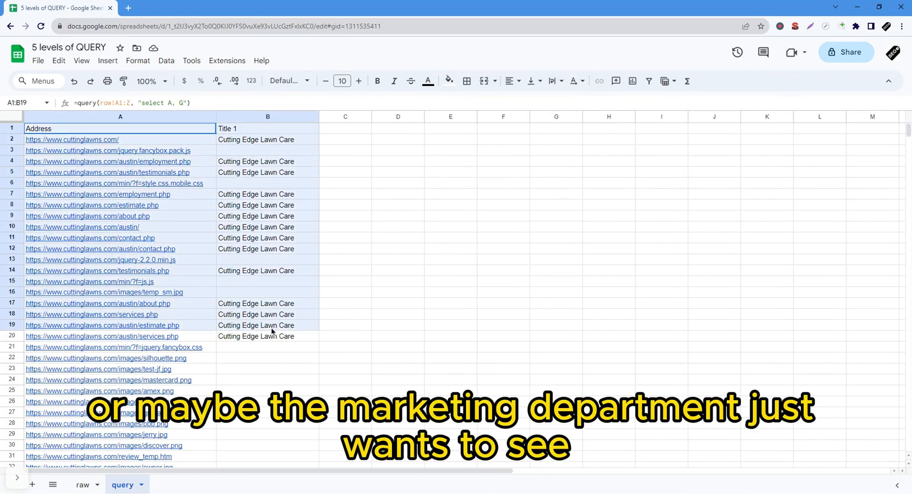
triple_click(192, 103)
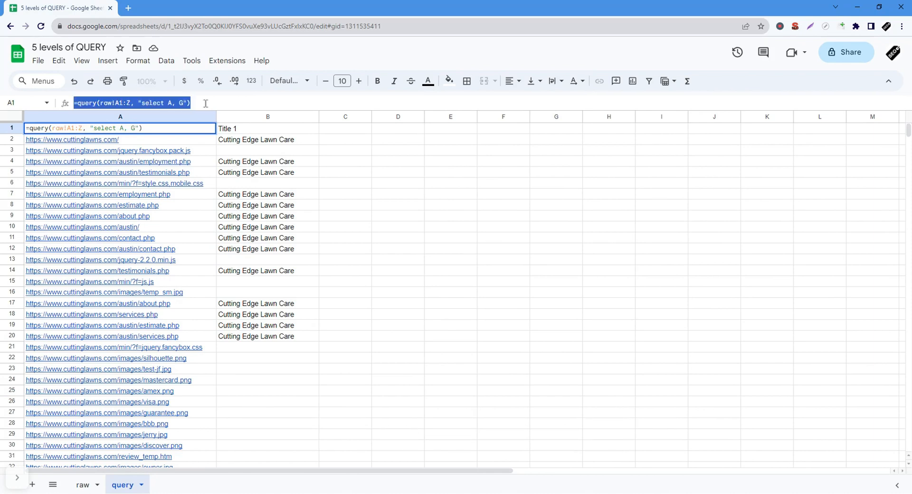
key("ctrl+c")
left_click(33, 484)
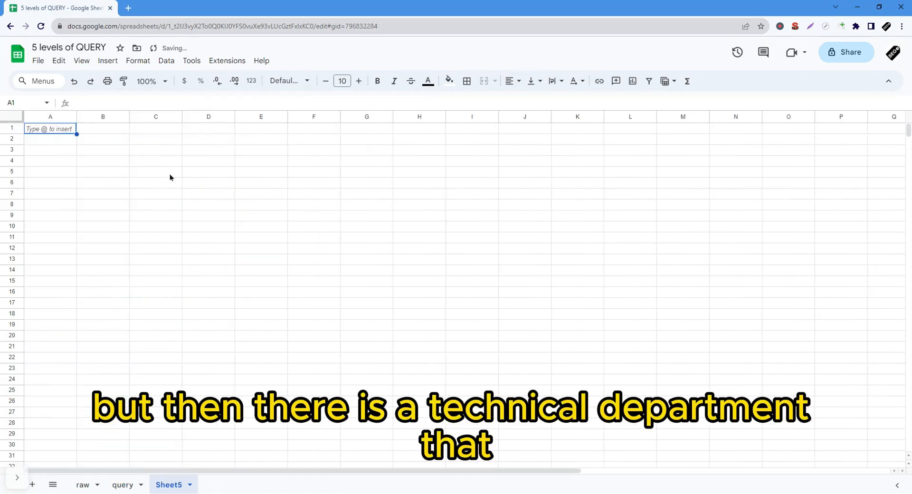
key("ctrl+v")
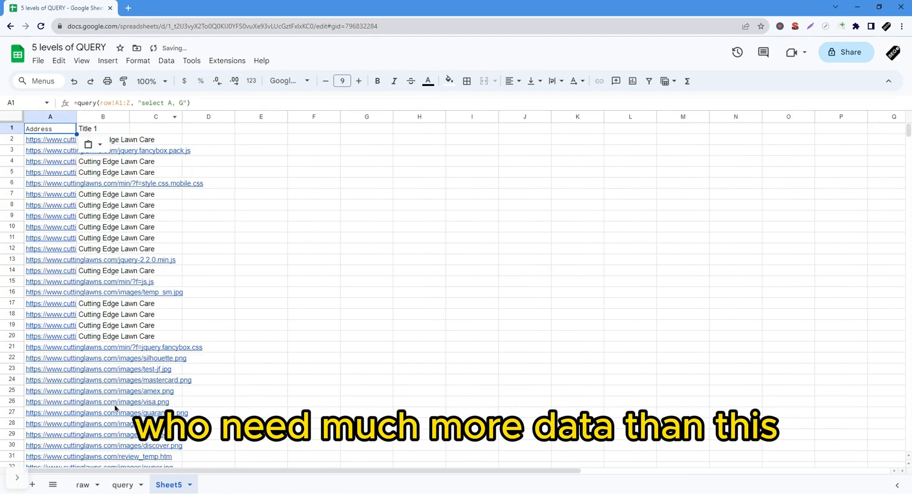
Remove the "select A, G" clause from the formula on Sheet5 and check the Status Code, Indexability and Title 1 columns.
left_click_drag(185, 102, 143, 100)
left_click(188, 103)
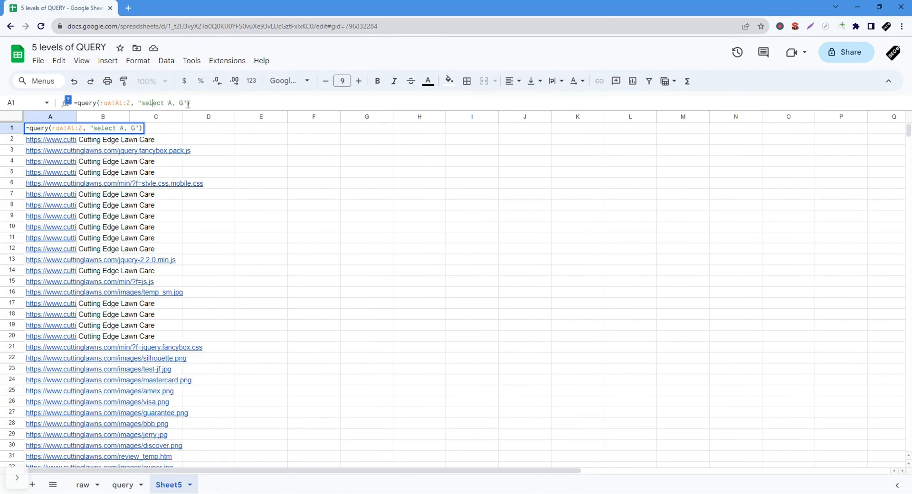
left_click_drag(188, 103, 137, 103)
key("BackSpace")
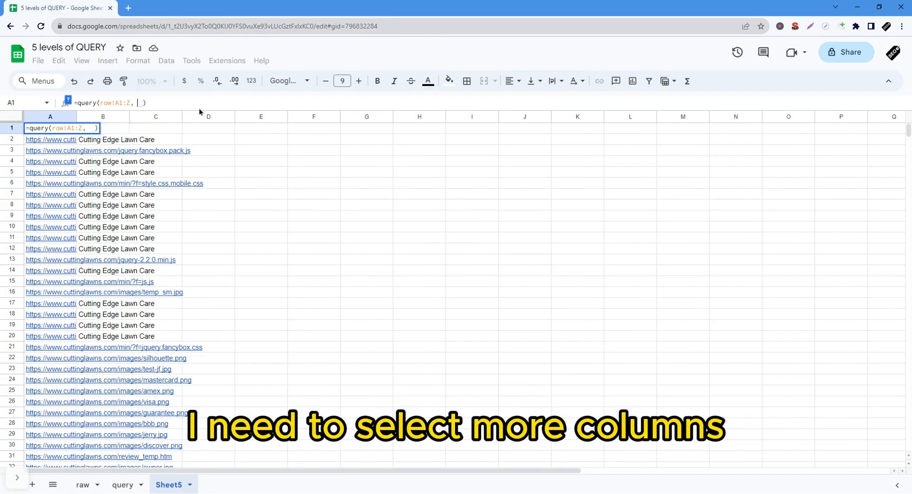
key("Return")
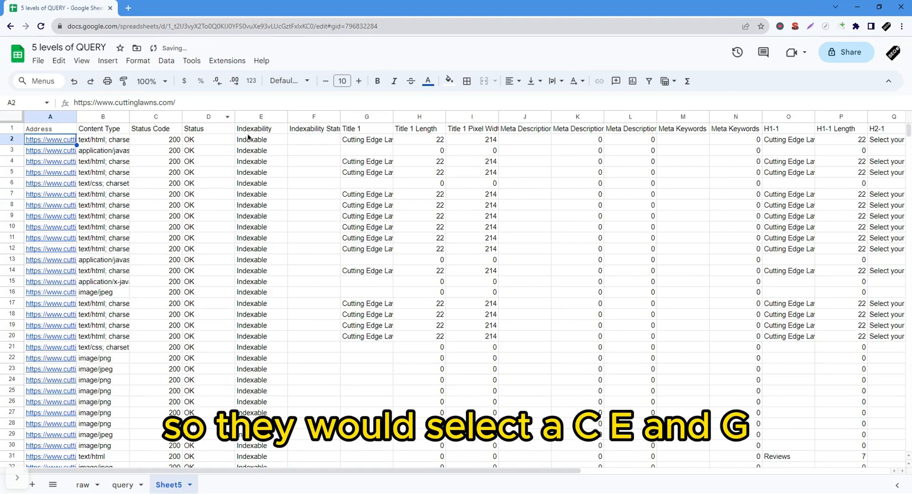
left_click(175, 133)
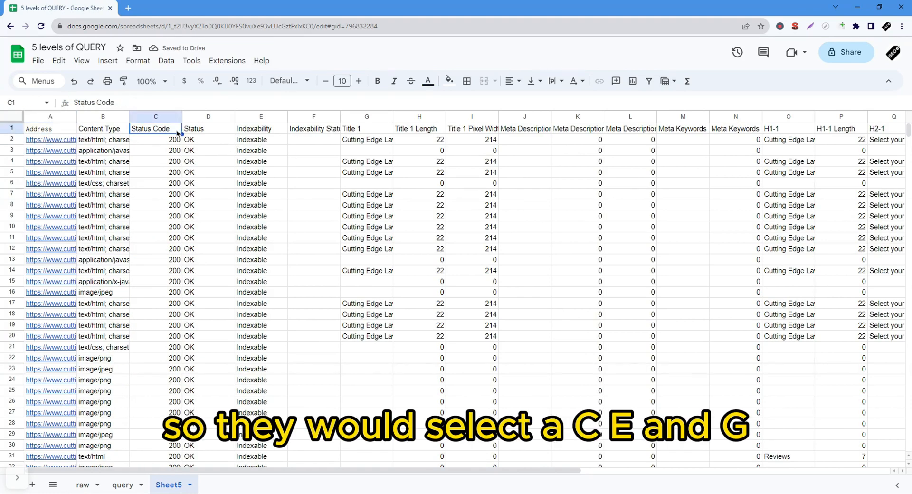
left_click(274, 129)
left_click(369, 130)
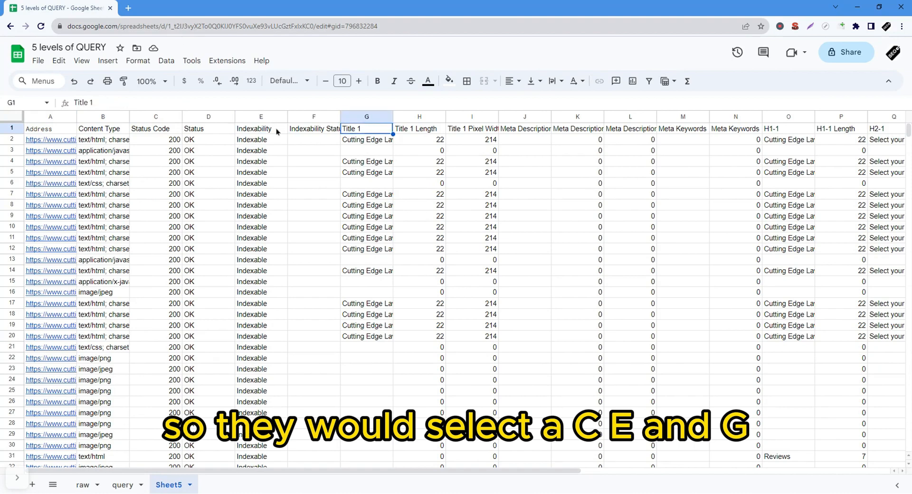
Change the formula in A1 of Sheet5 to =query(raw!A1:Z,"select A, C, E, G") and look over the returned columns.
key("ctrl+Home")
left_click(129, 103)
type(",")
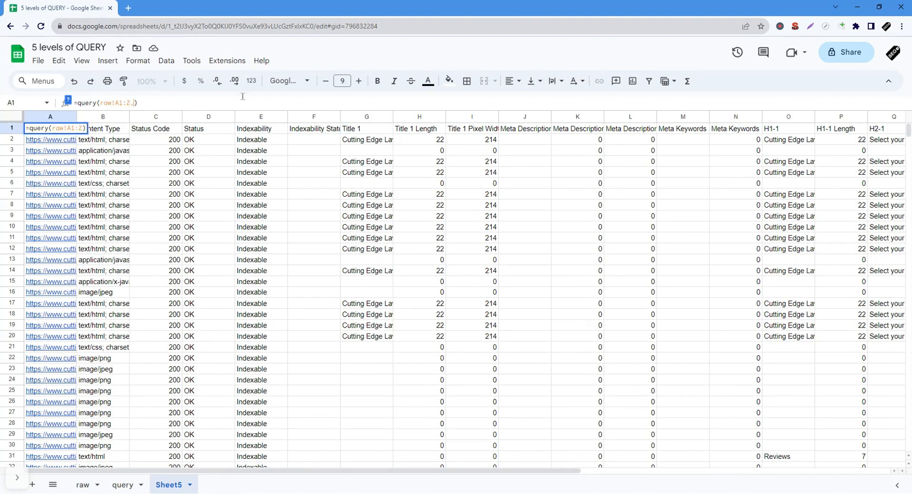
type("\"\"")
type("select A, C, ")
type("E, G")
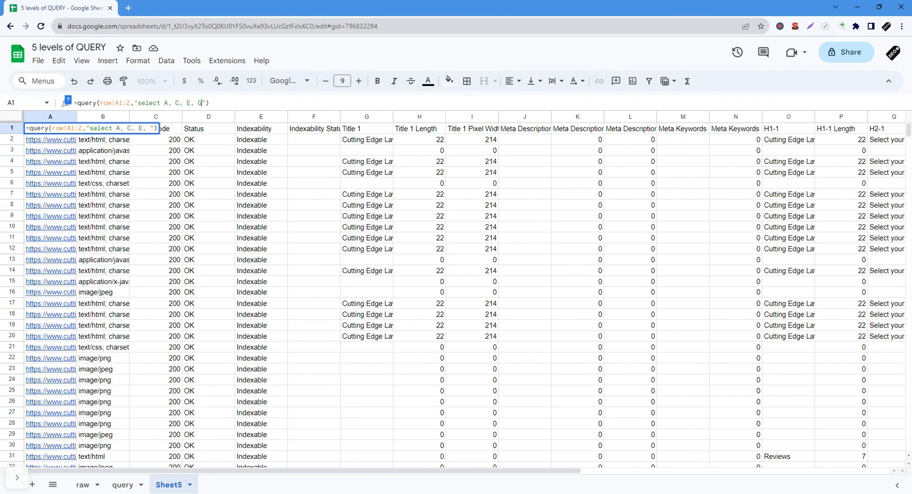
key("Return")
left_click_drag(74, 132, 313, 390)
left_click(137, 165)
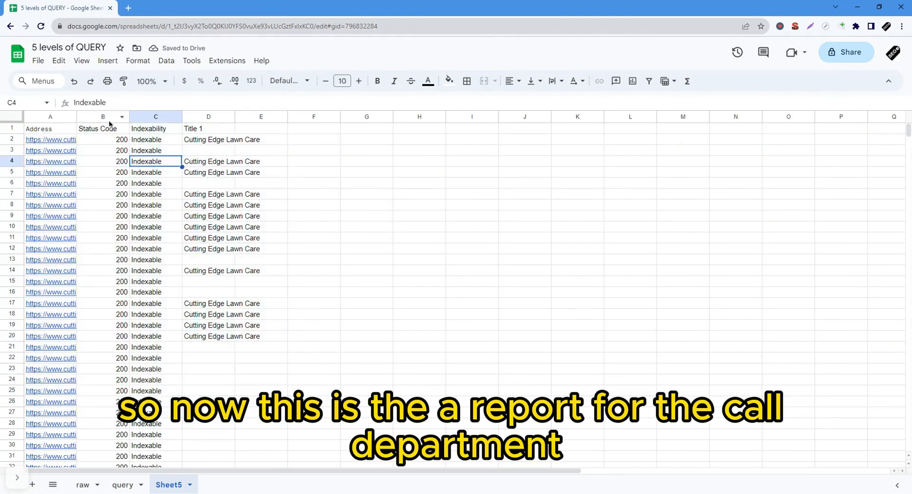
Center the contents of columns B to D on Sheet5 and fit column A to its addresses.
left_click(103, 116)
left_click(208, 117, "shift")
key("ctrl+shift+e")
left_click(308, 183)
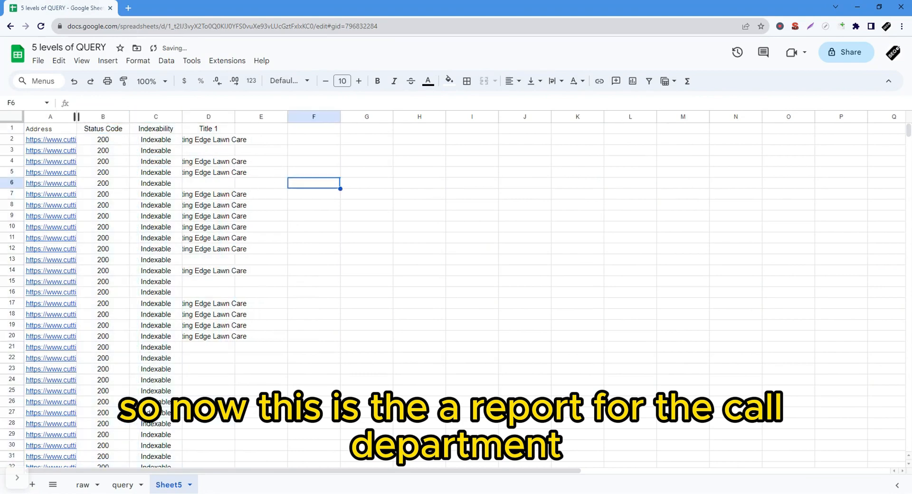
double_click(76, 116)
Compare the raw data source with the reports on the query sheet and Sheet5.
left_click(83, 485)
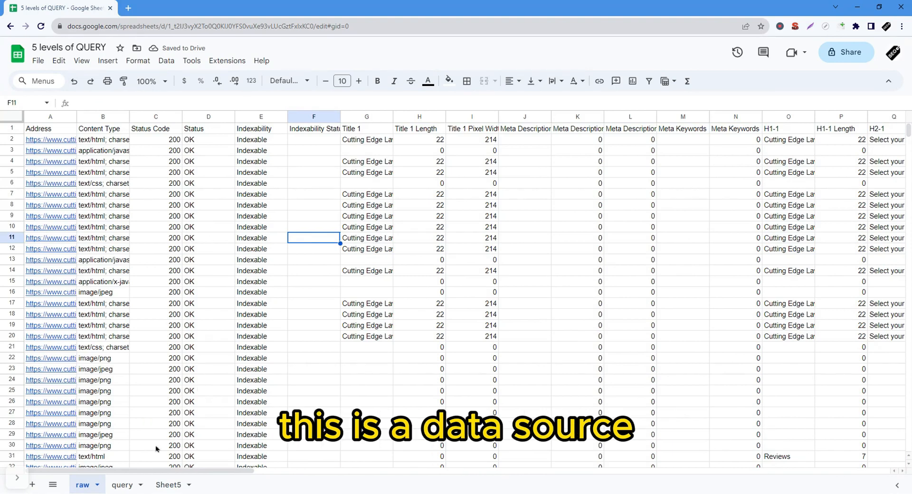
left_click(124, 484)
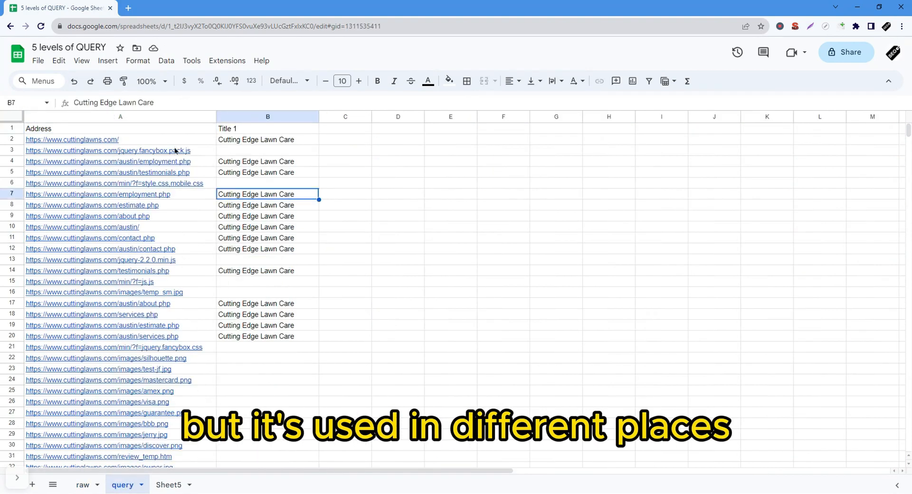
left_click(177, 129)
left_click(250, 193)
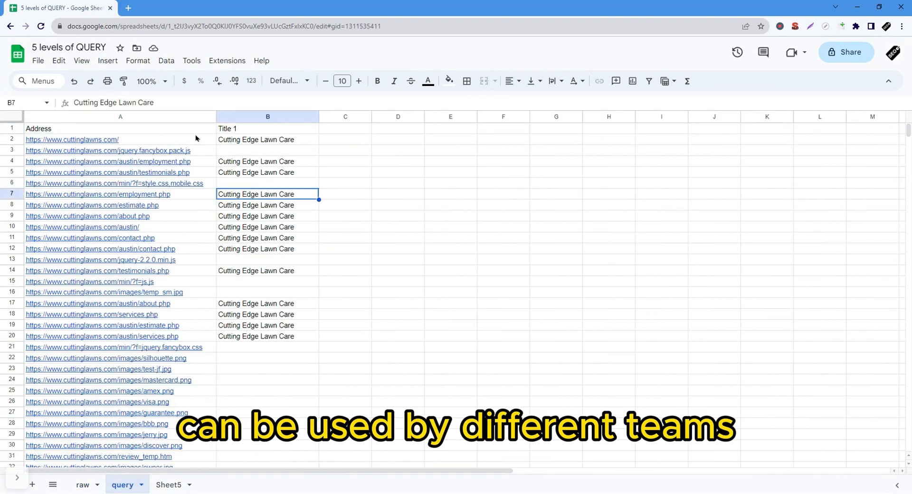
left_click_drag(196, 132, 227, 338)
left_click(167, 484)
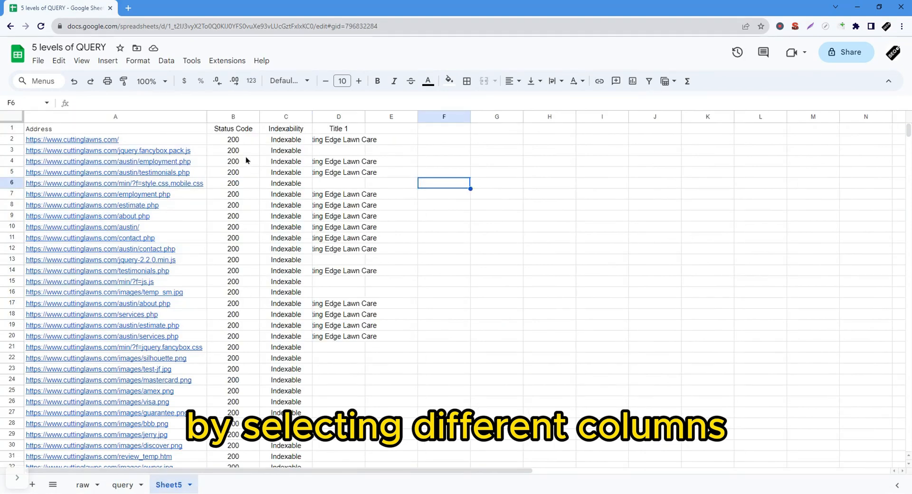
Widen the Title 1 column on Sheet5 so the full titles fit.
left_click(335, 139)
left_click_drag(364, 116, 469, 116)
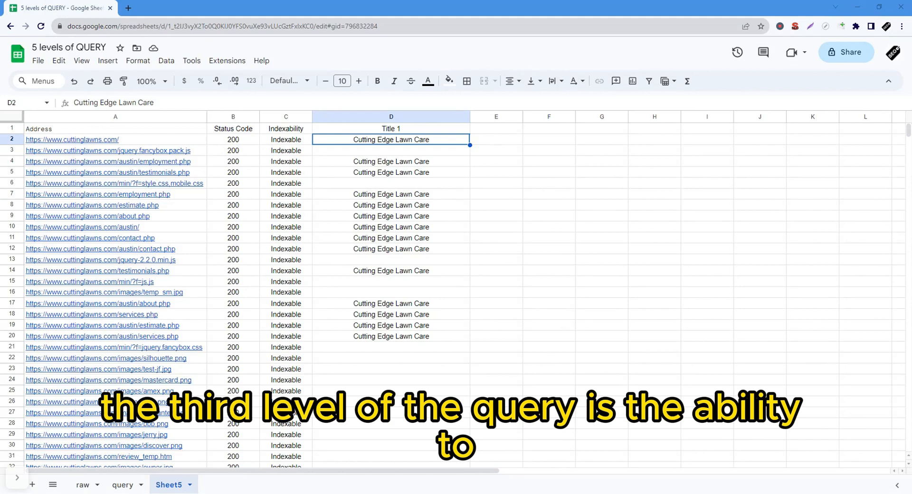
left_click(349, 260)
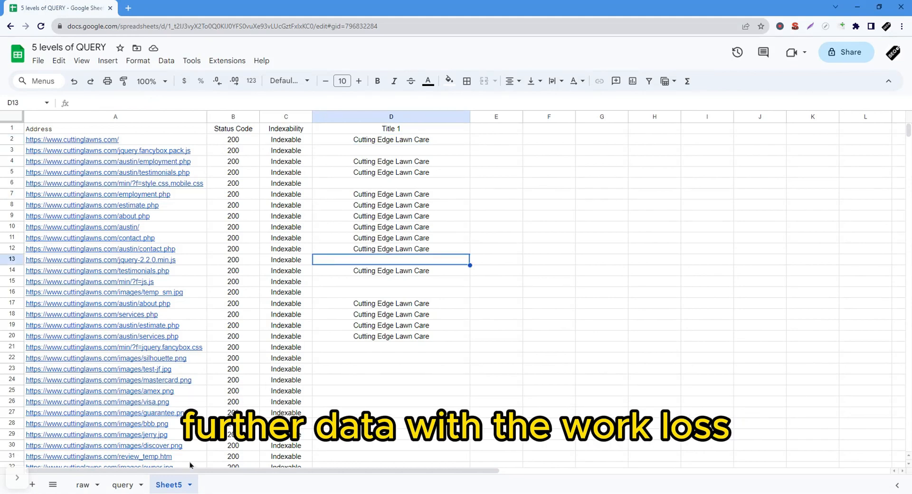
Remove the "select A, G" clause from the formula in A1 of the query sheet.
left_click(122, 484)
left_click(233, 161)
key("ctrl+Home")
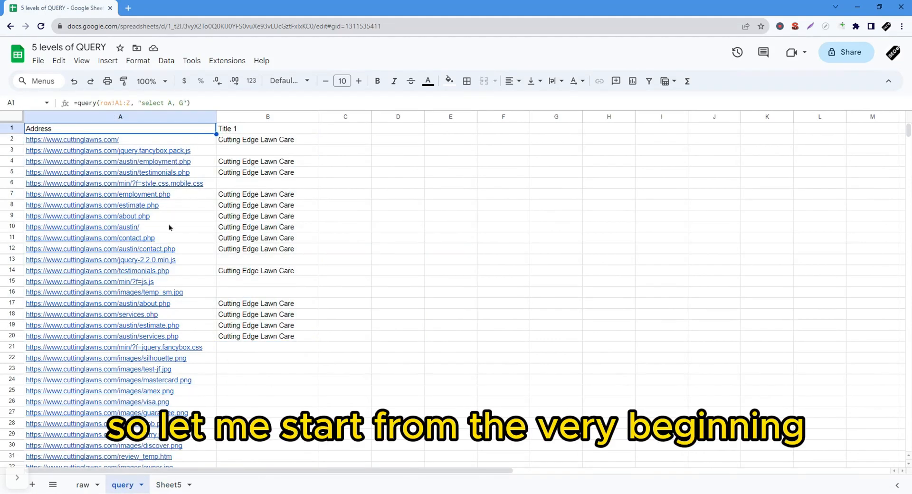
left_click(181, 102)
left_click_drag(134, 103, 189, 103)
key("BackSpace")
key("Return")
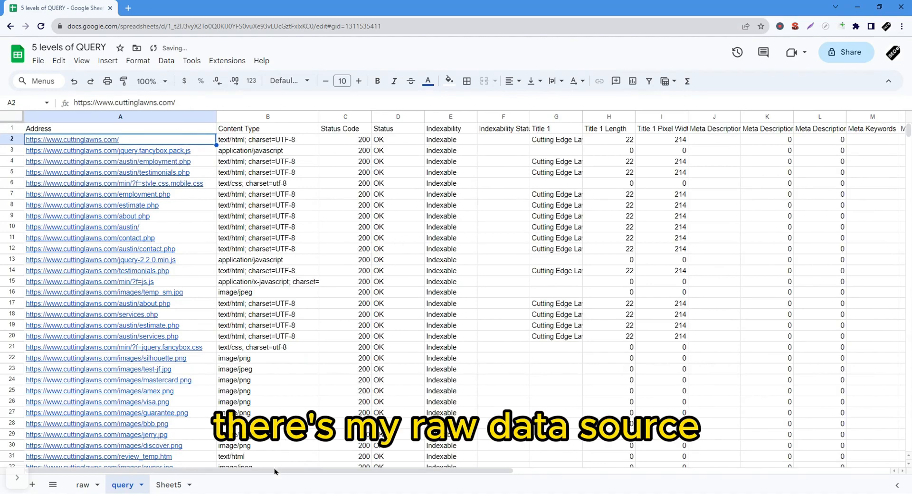
Examine the Title 1 column and the image address in cell A16 on the query sheet.
mouse_move(274, 472)
left_mouse_down()
mouse_move(390, 477)
mouse_move(289, 475)
left_mouse_up()
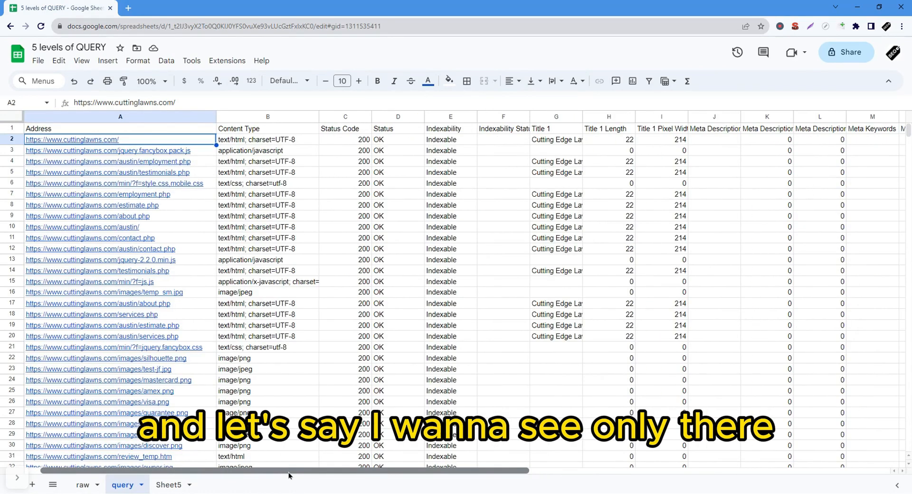
left_click(561, 132)
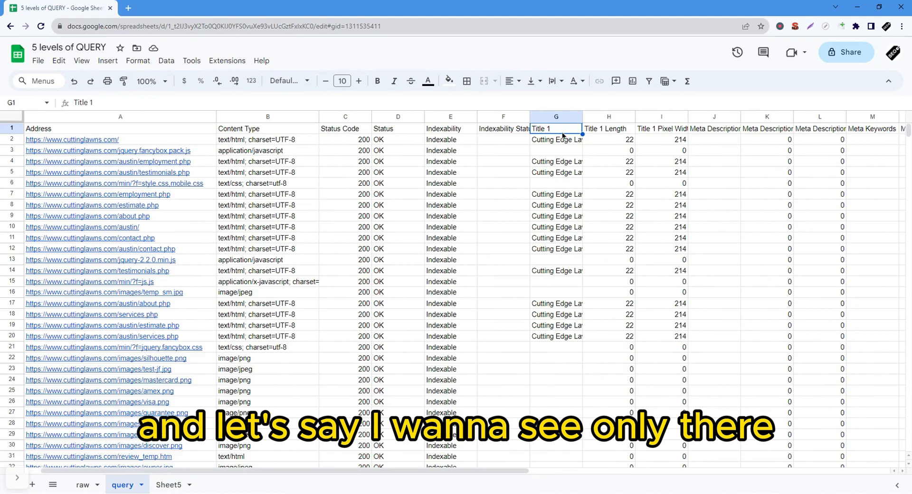
left_click(147, 292)
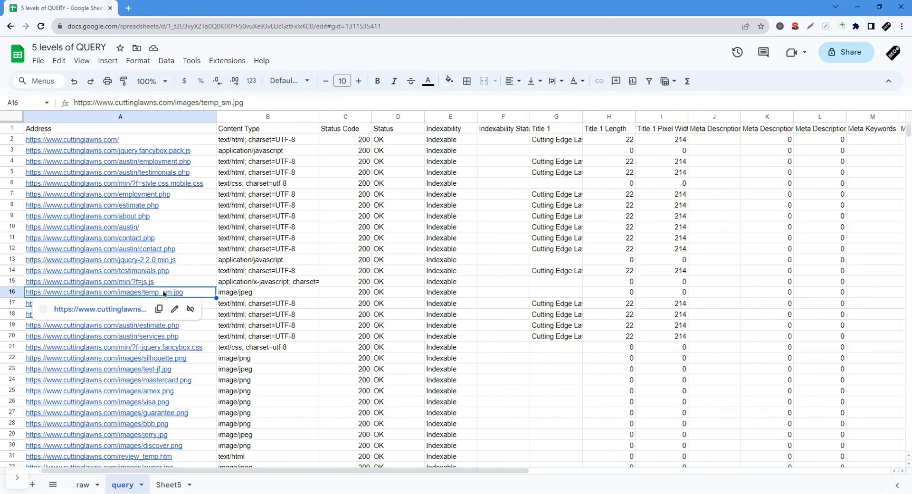
Examine the .php page addresses and their content types on the query sheet.
left_click(170, 216)
left_click(172, 194)
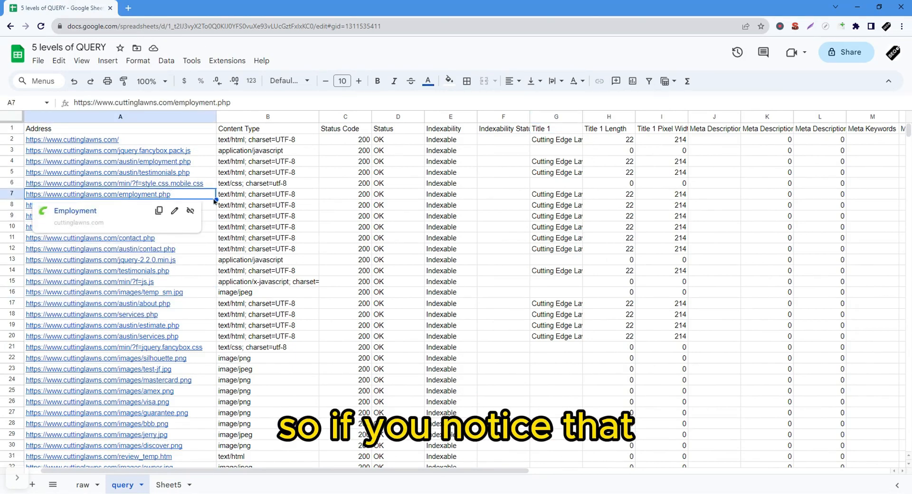
left_click(224, 196)
left_click(180, 194)
left_click(220, 195)
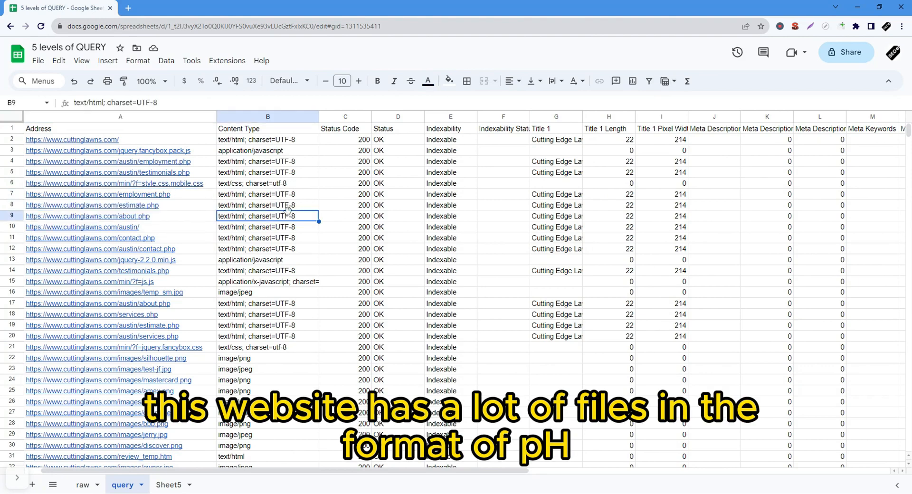
left_click(184, 195)
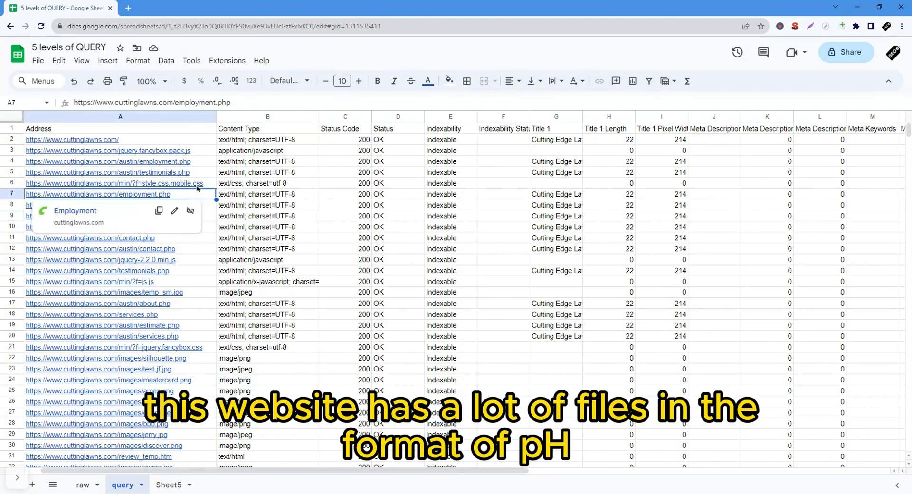
Examine the stylesheet address in A6, its content type and the surrounding report rows on the query sheet.
left_click(196, 186)
left_click(196, 174)
left_click(253, 185)
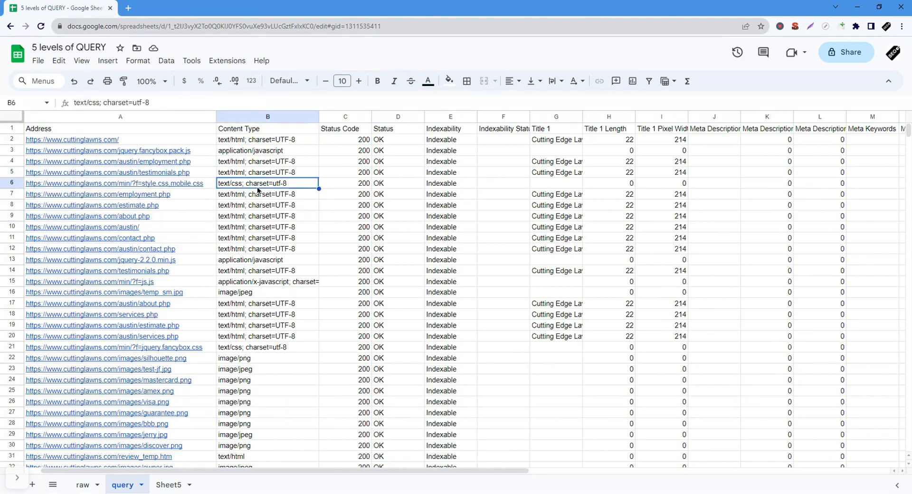
left_click(196, 174)
left_click(226, 185)
left_click(198, 186)
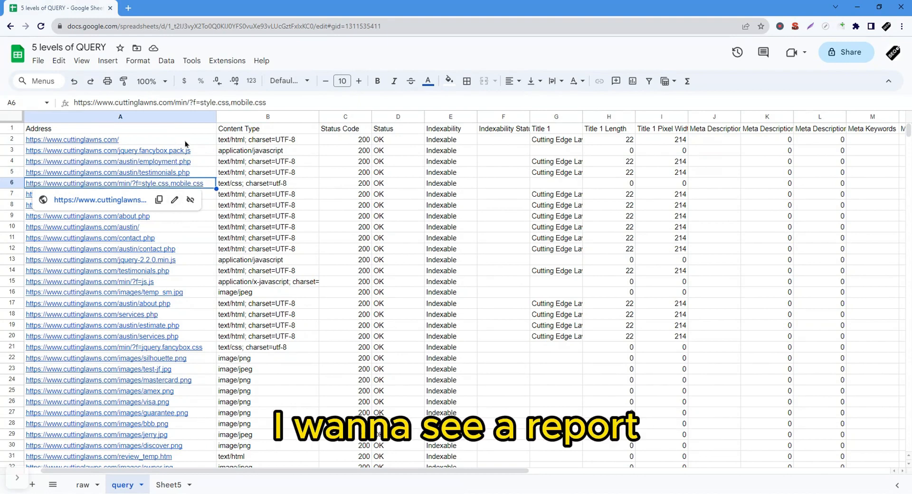
left_click_drag(179, 133, 403, 336)
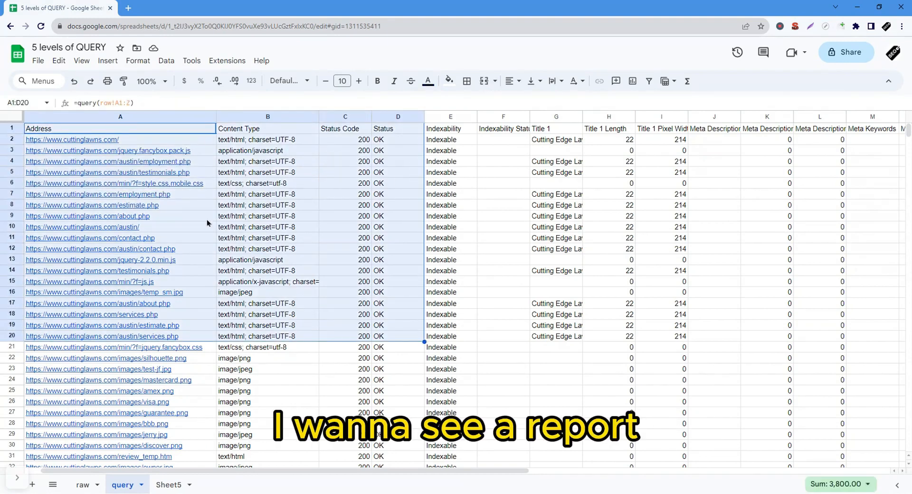
left_click(160, 186)
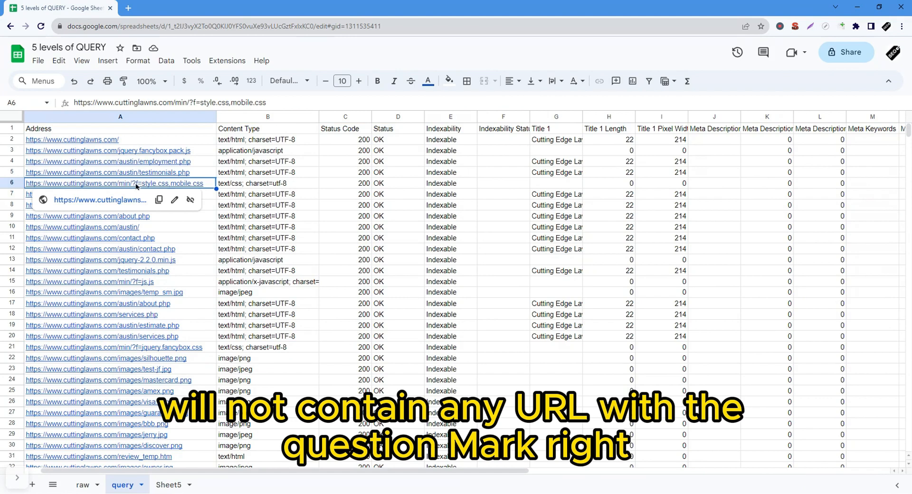
left_click(136, 133)
left_click(138, 182)
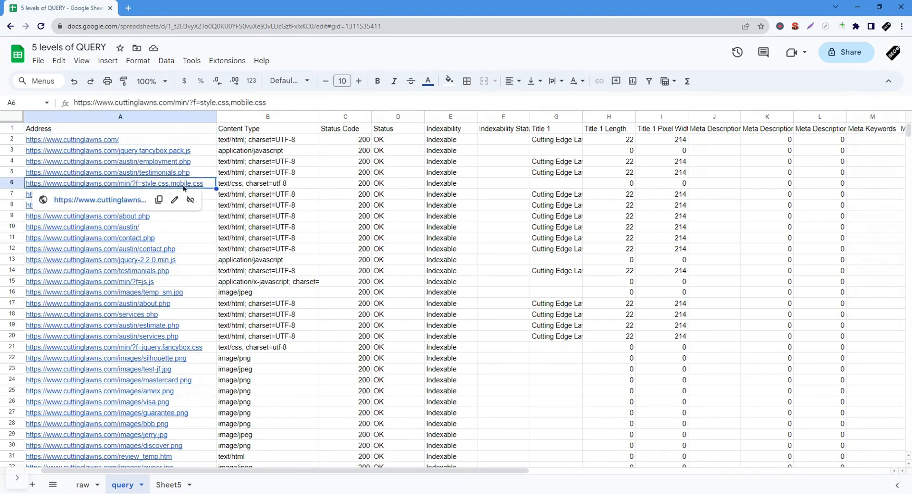
Add a query string to the formula in A1 of the query sheet that selects columns A and G.
left_click(140, 130)
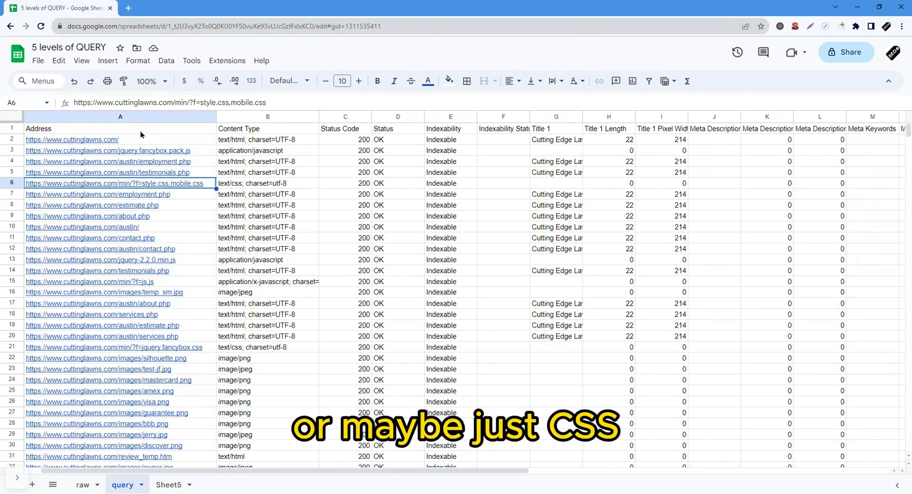
left_click(133, 103)
type(",")
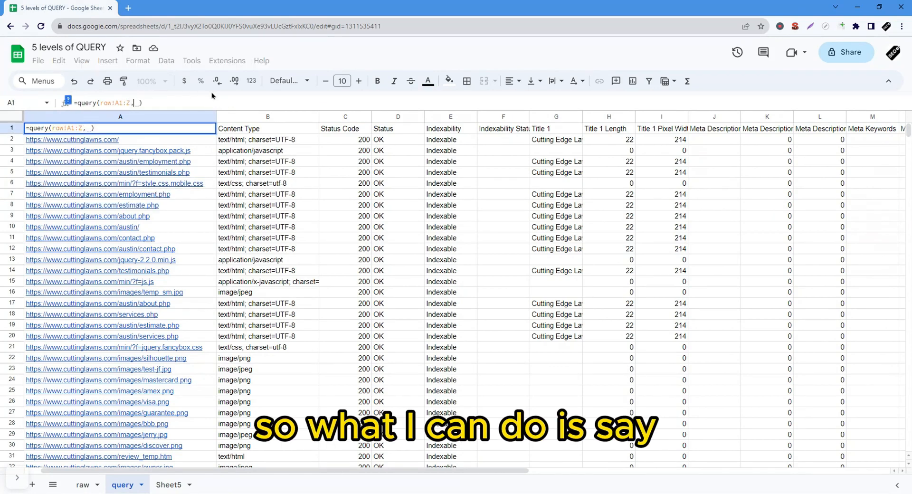
key("BackSpace")
type("\"\"")
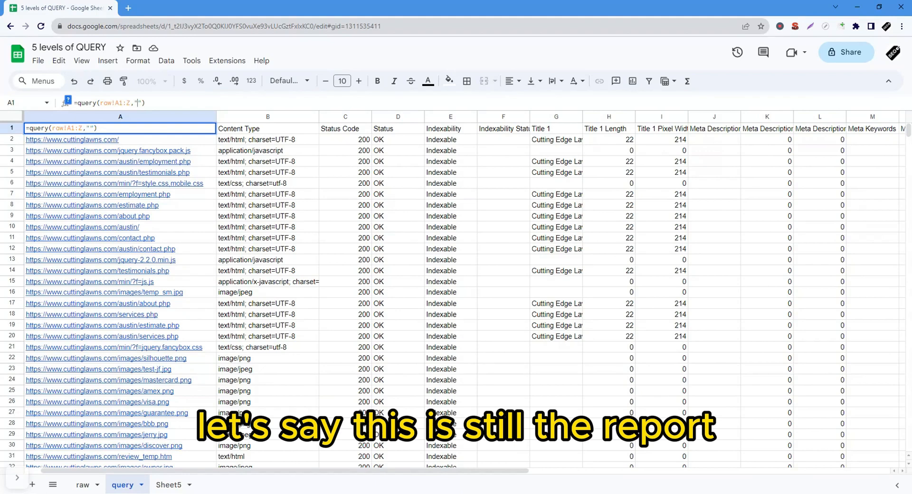
type("select A, ")
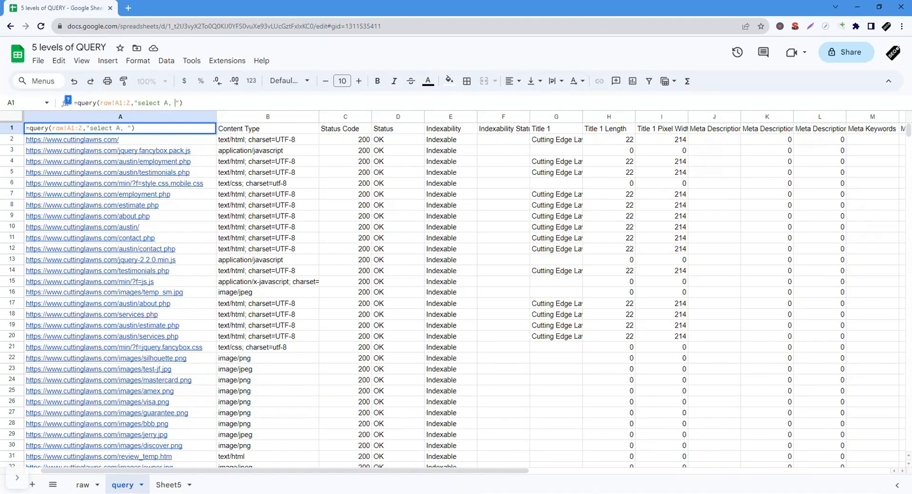
type("G,")
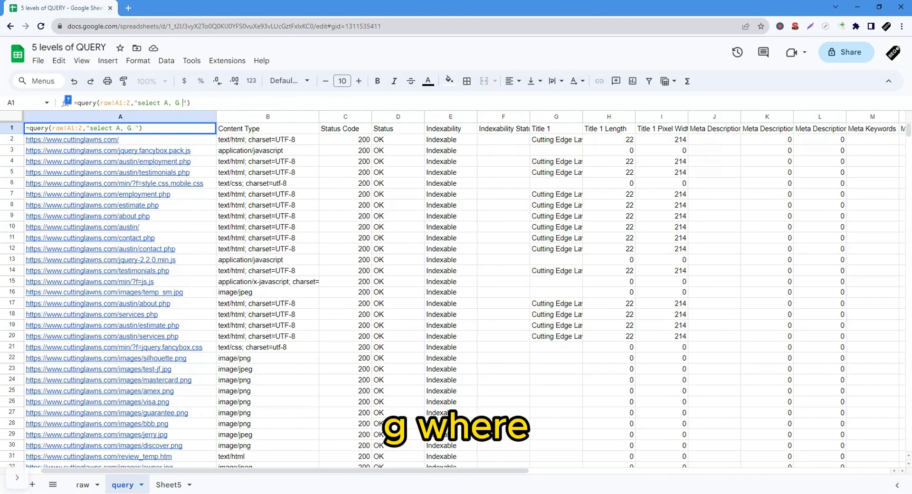
Complete the query string in A1 with "where NOT A matches '.*css.*'" to exclude addresses containing css, and apply the formula.
type("gere")
key("BackSpace")
key("BackSpace")
key("BackSpace")
key("BackSpace")
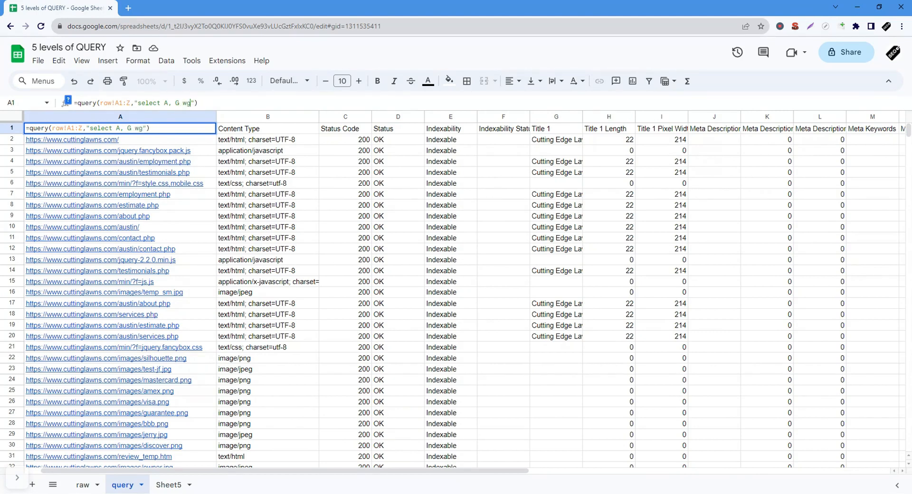
type("here NOT A ")
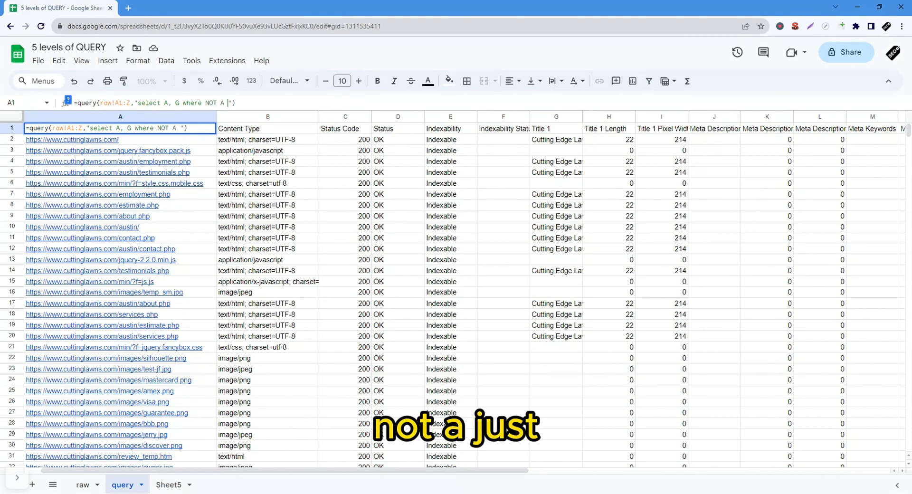
type("matches ''")
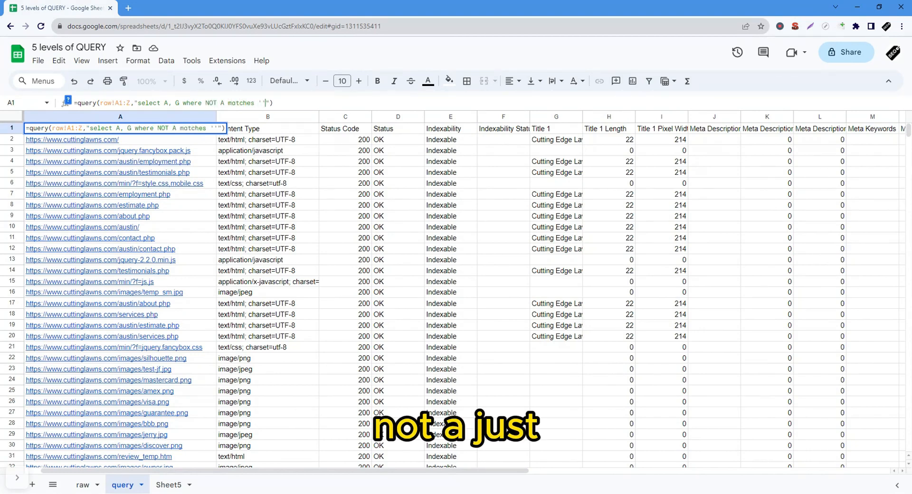
type(".*.*")
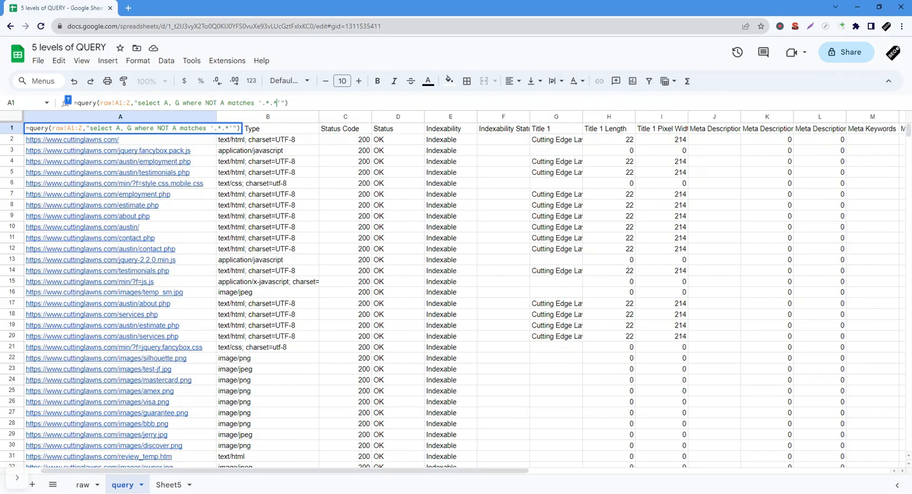
type("css")
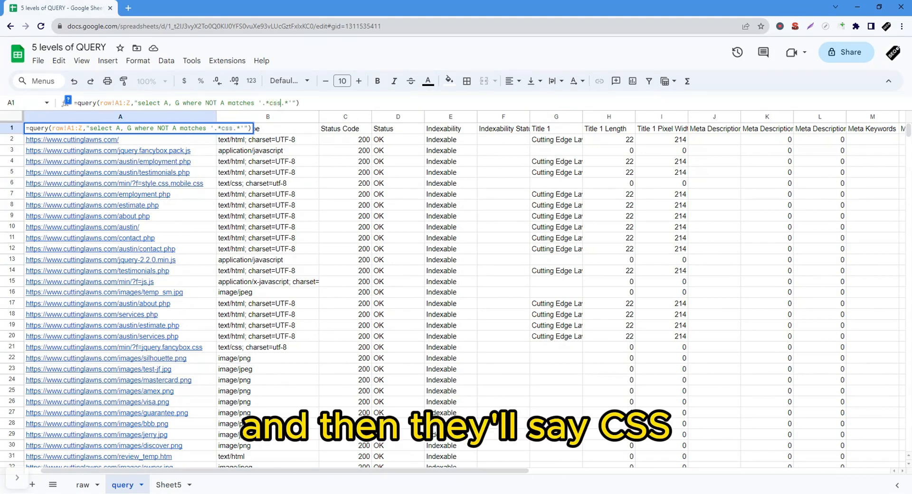
key("Return")
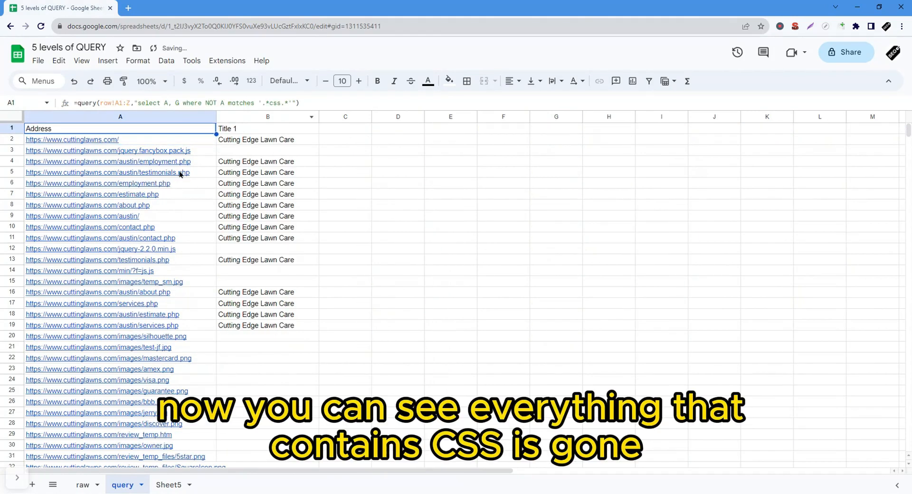
Remove NOT from the where clause in A1 so the query lists only addresses containing css.
left_click(185, 152)
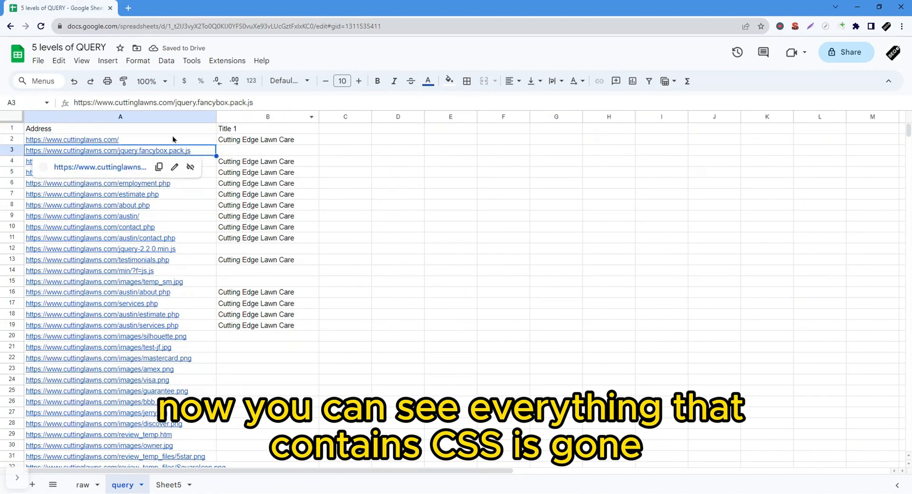
left_click(176, 132)
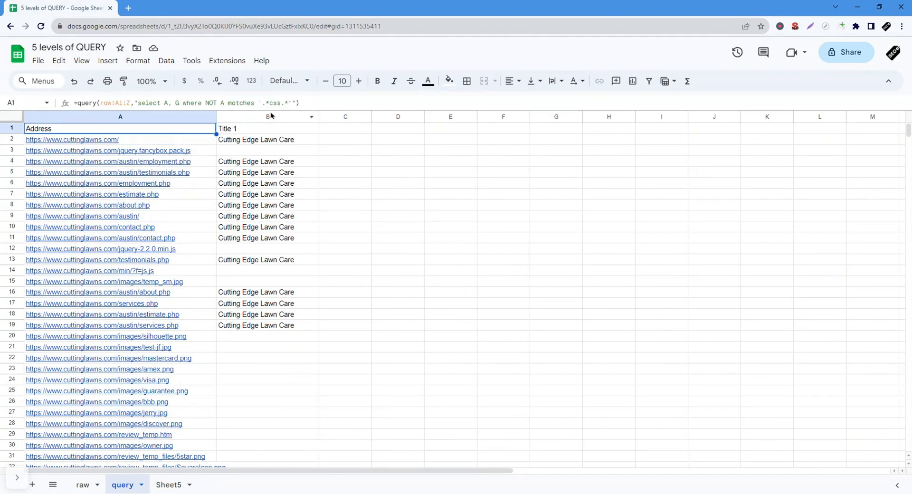
double_click(211, 103)
key("BackSpace")
key("BackSpace")
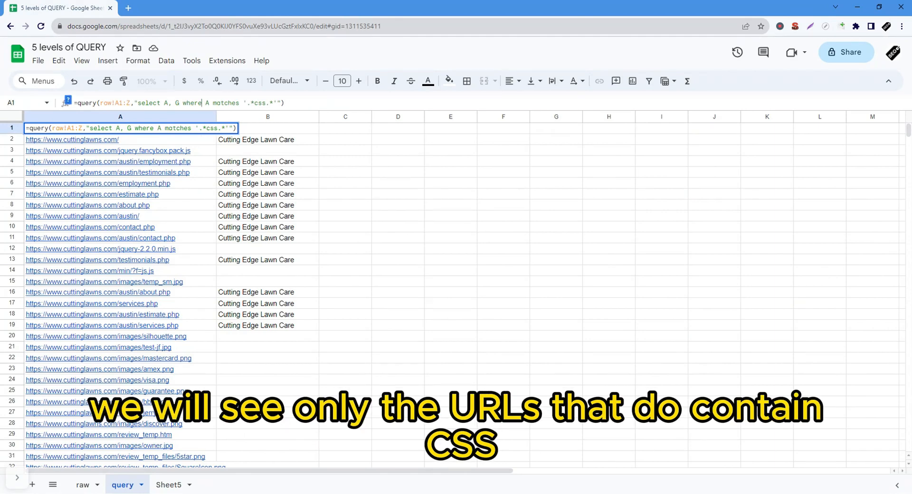
key("Return")
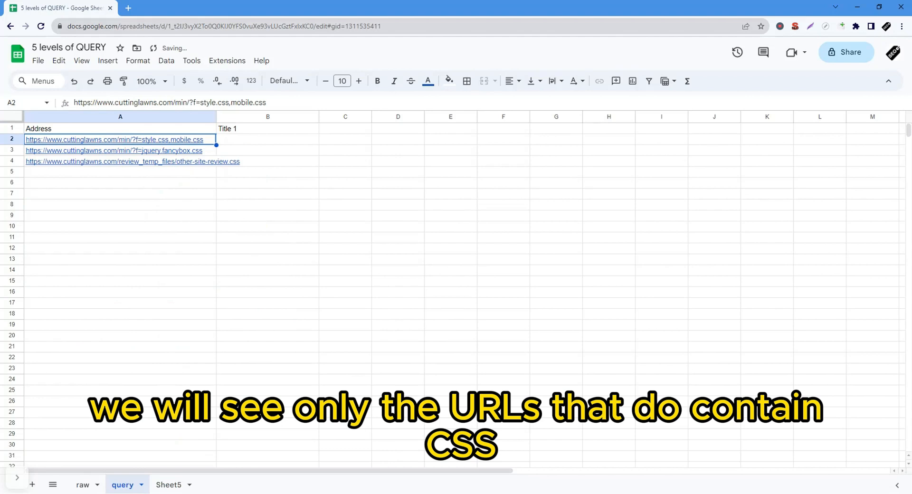
Put NOT back before "A matches" in the where clause of the A1 formula.
left_click(167, 131)
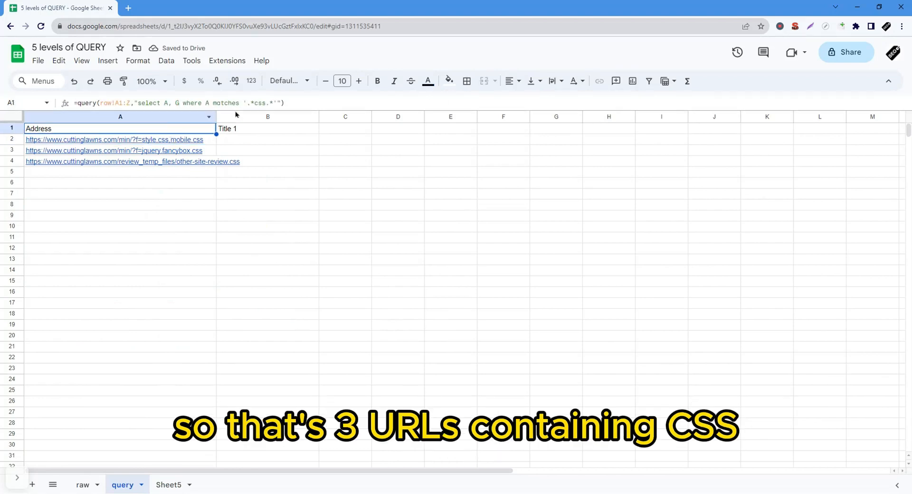
left_click(265, 100)
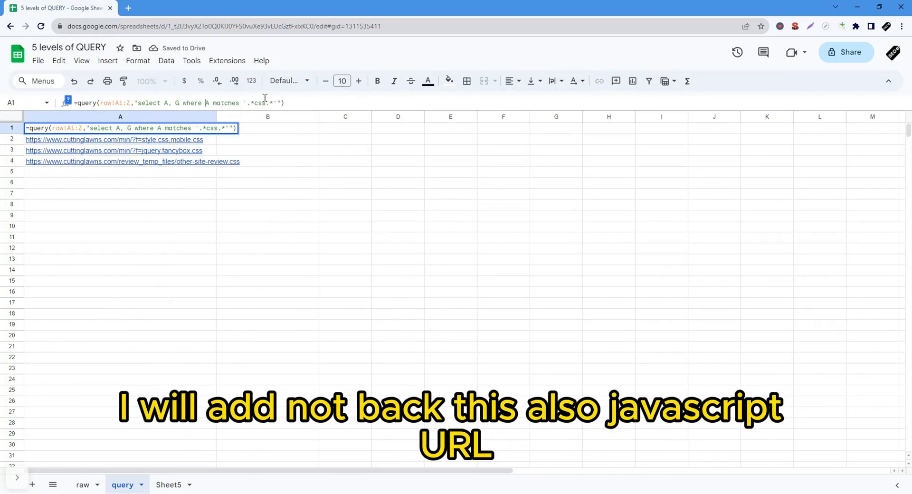
type("not")
key("Return")
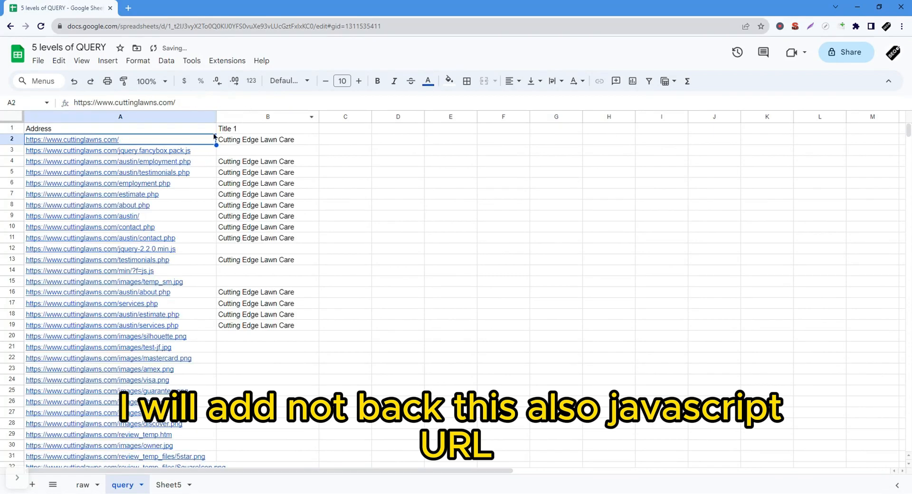
Extend the excluded pattern in the A1 formula to '.*css.*|.*js.*' so JavaScript addresses are filtered out too.
left_click(190, 154)
left_click(185, 129)
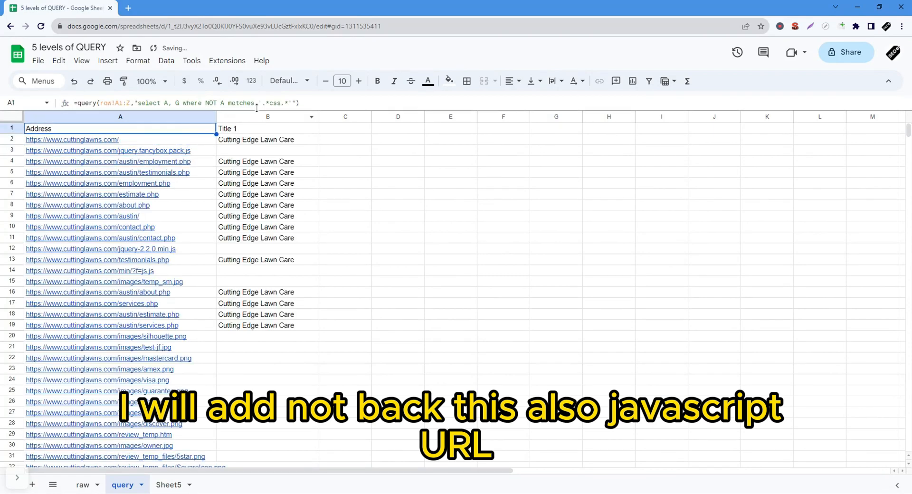
left_click(291, 103)
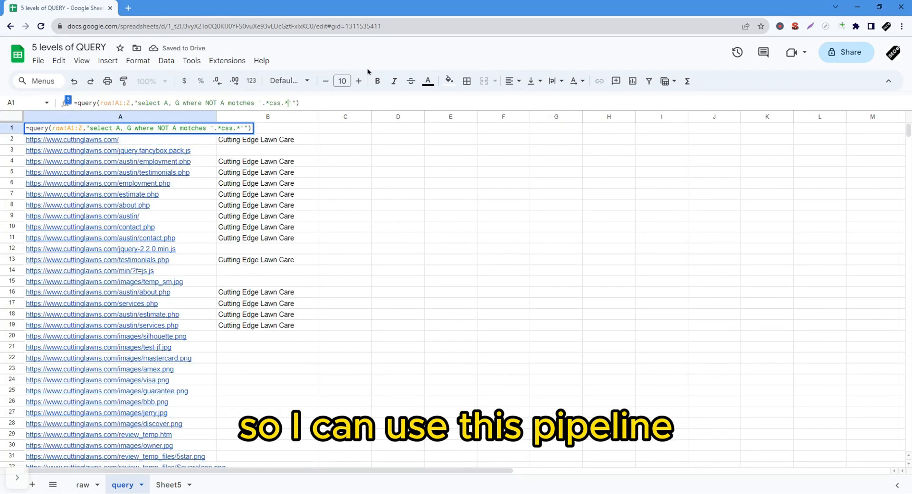
type("|")
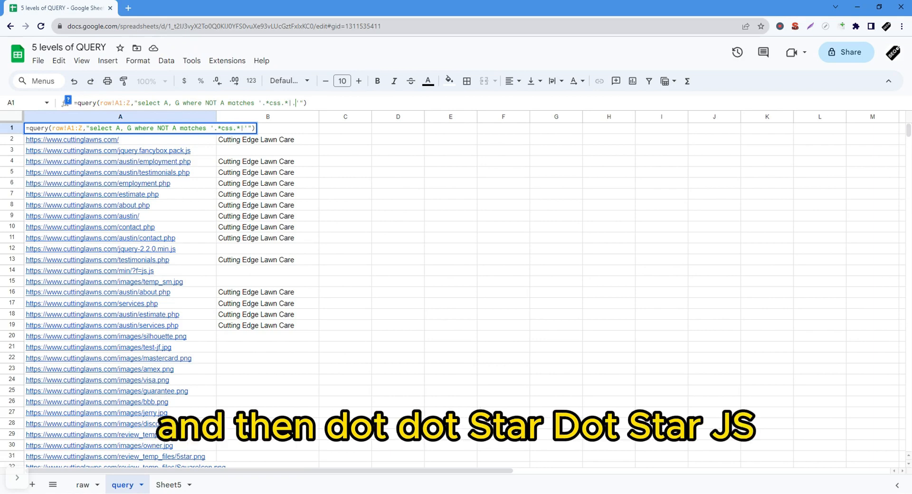
type(".*.*js.*")
key("Return")
left_click(120, 128)
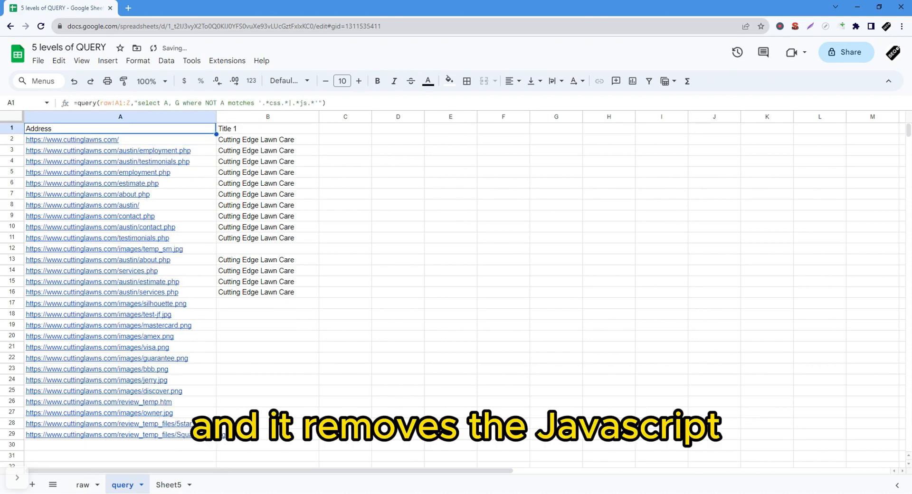
Examine the filtered Address column for remaining image files, such as the .png address in A17.
left_click_drag(174, 435, 197, 181)
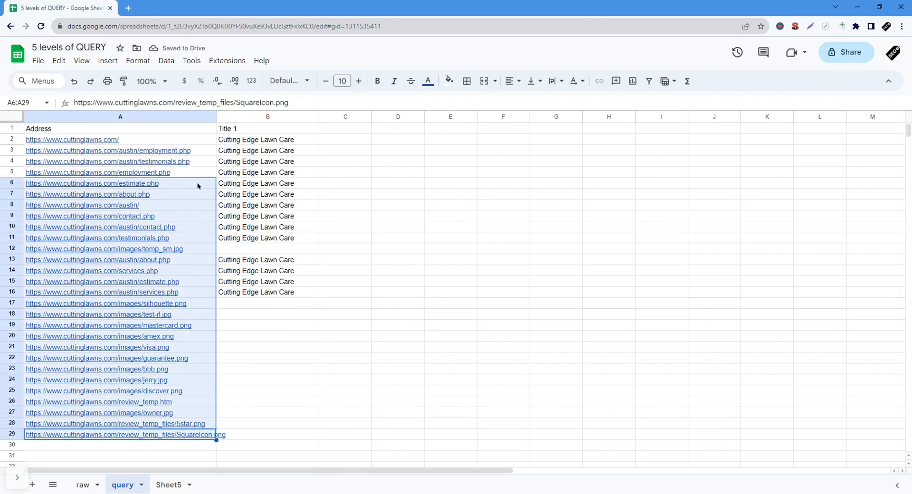
left_click(226, 183)
left_click_drag(177, 152, 164, 385)
left_click(268, 327)
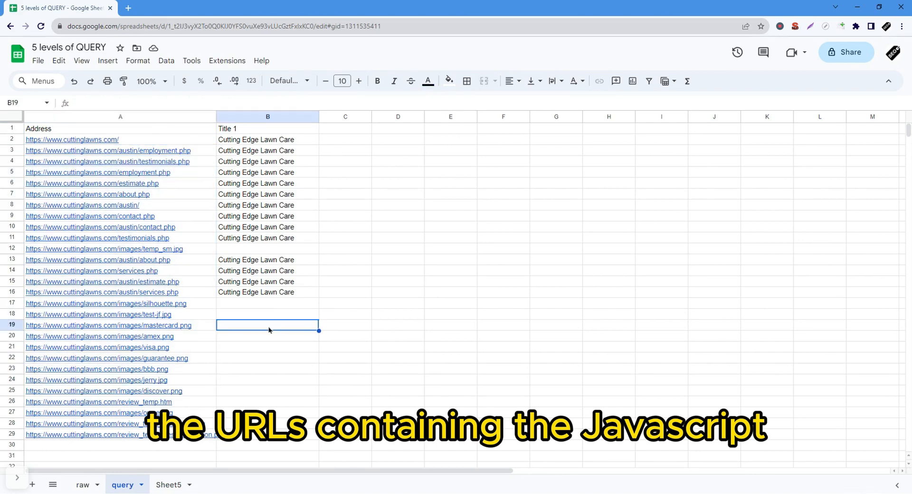
left_click(170, 349)
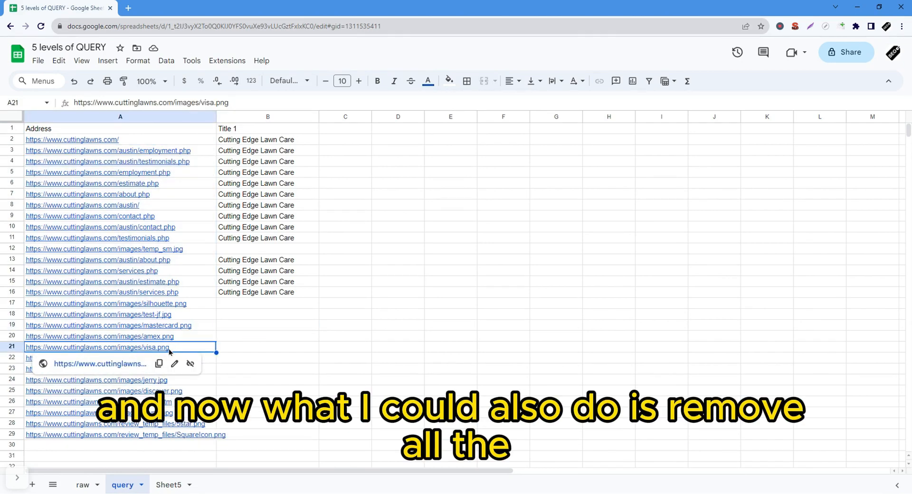
left_click(183, 306)
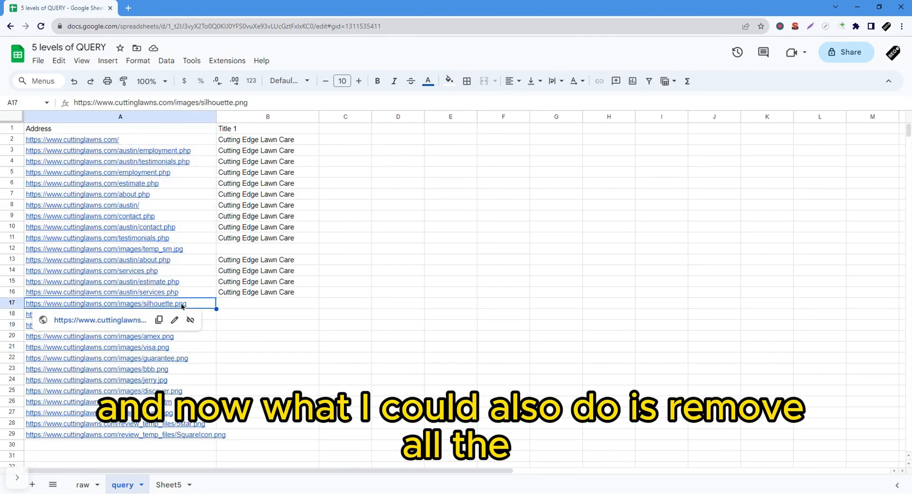
left_click(163, 143)
left_click(167, 304)
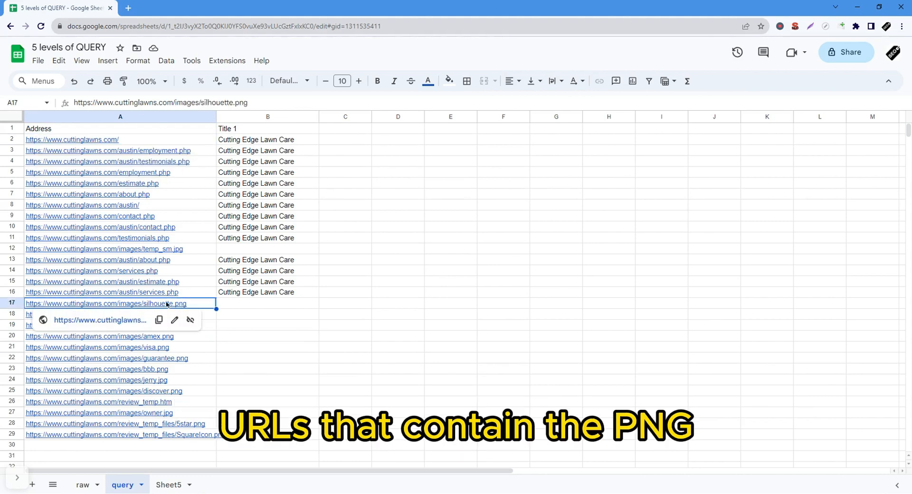
Check the silhouette.png link in A17, and extend the excluded pattern in the A1 formula to '.*css.*|.*js.*|.*png.*'.
left_click(127, 317)
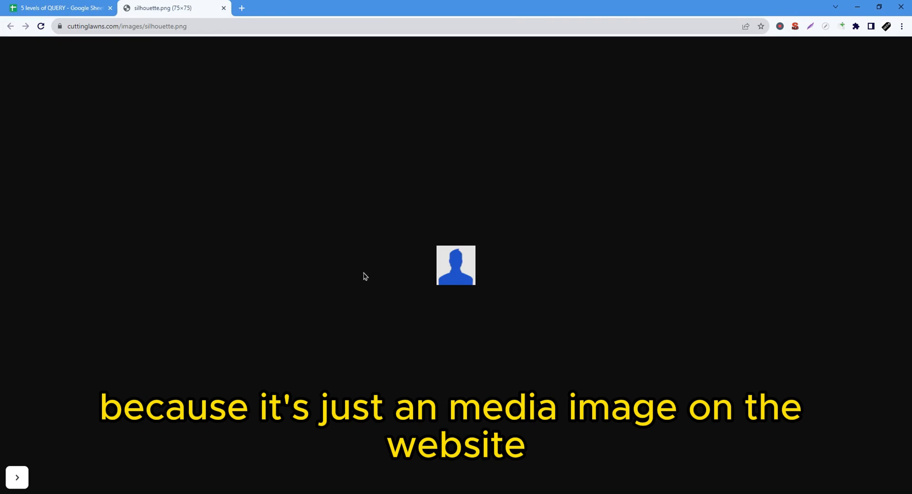
key("ctrl+w")
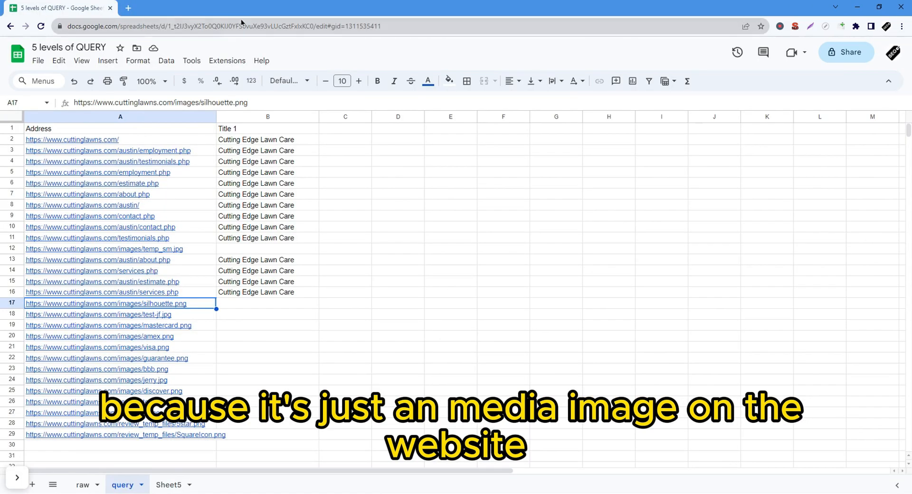
left_click(174, 129)
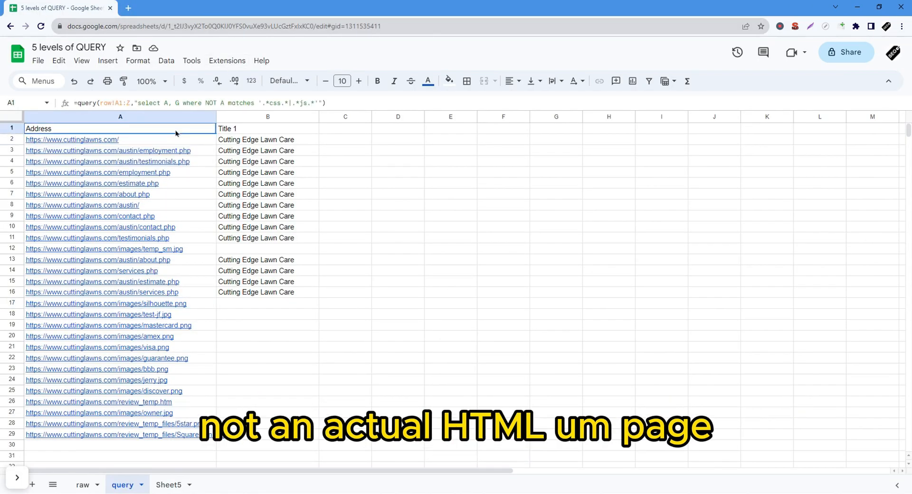
left_click(316, 104)
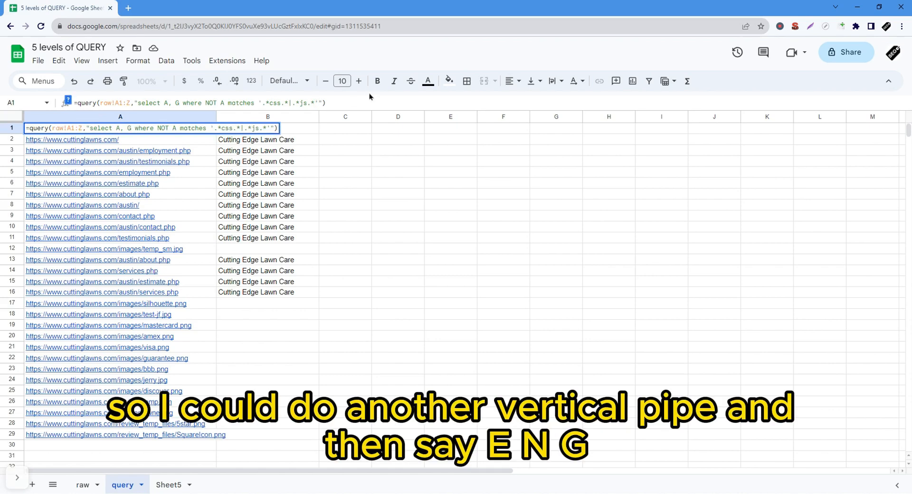
type("|.*js.*|.*png.*")
key("Return")
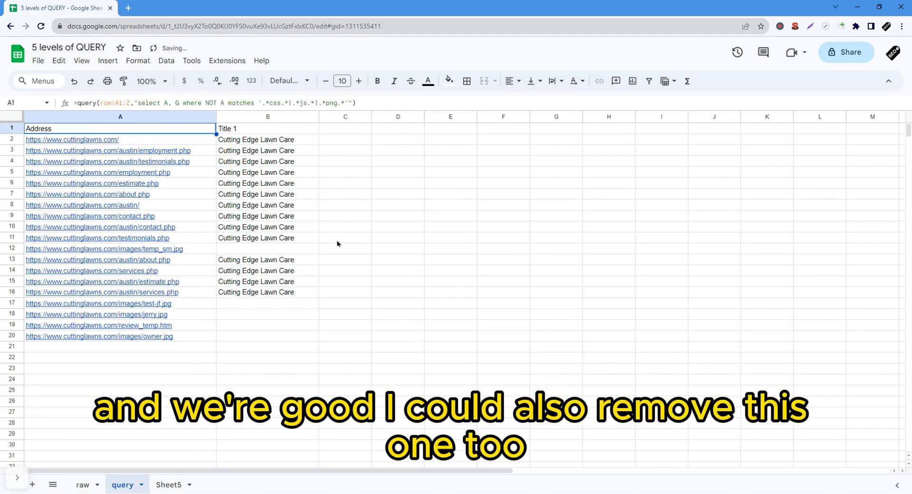
Add |.*jpg.* to the end of the excluded pattern in the A1 formula so JPG images are filtered out too.
left_click(158, 306)
left_click(179, 130)
left_click(344, 103)
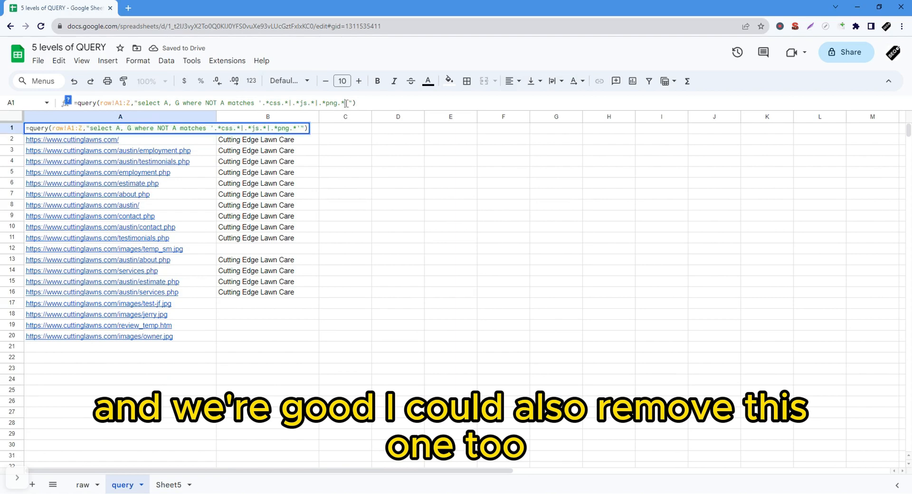
type("|.*.*")
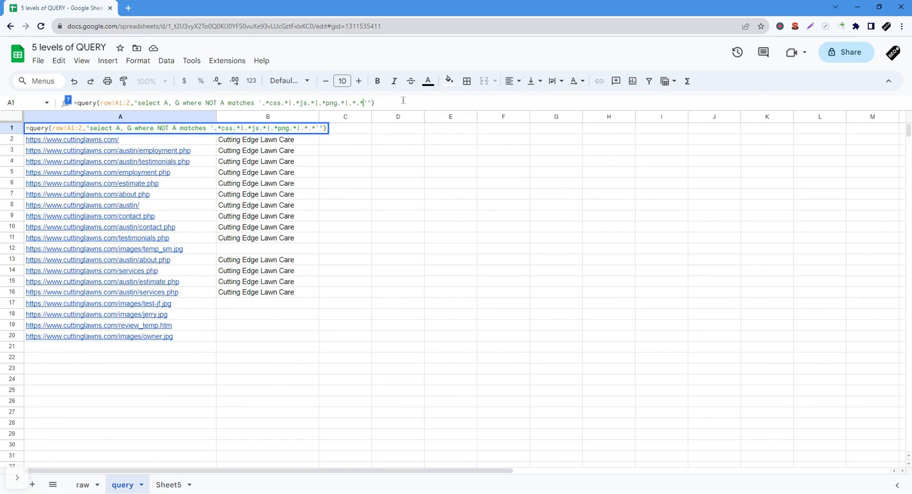
type("jpg")
key("Return")
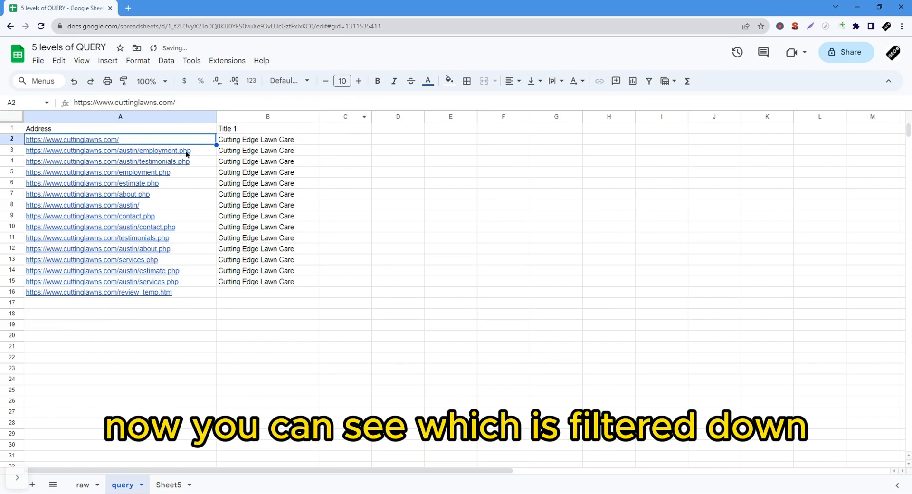
Review the filtered Address and Title 1 columns to see which pages are left in the report.
left_click_drag(191, 142, 191, 294)
left_click(226, 292)
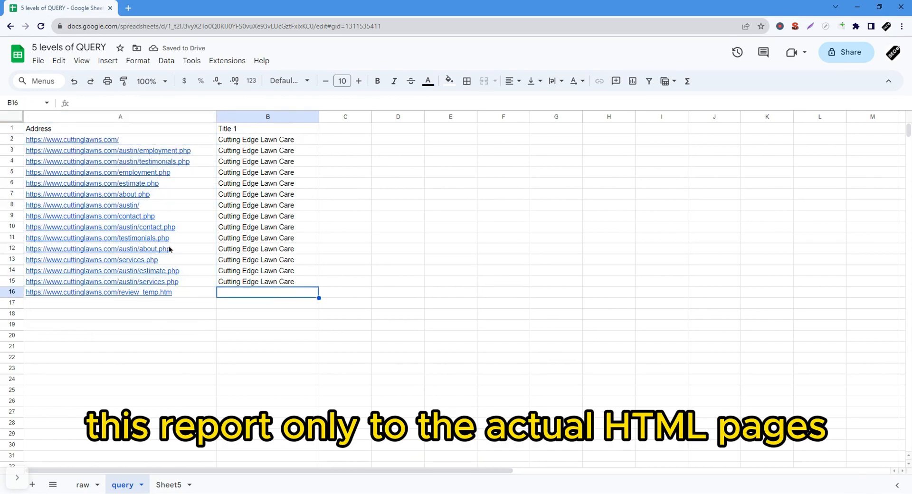
left_click(246, 217)
left_click(294, 195)
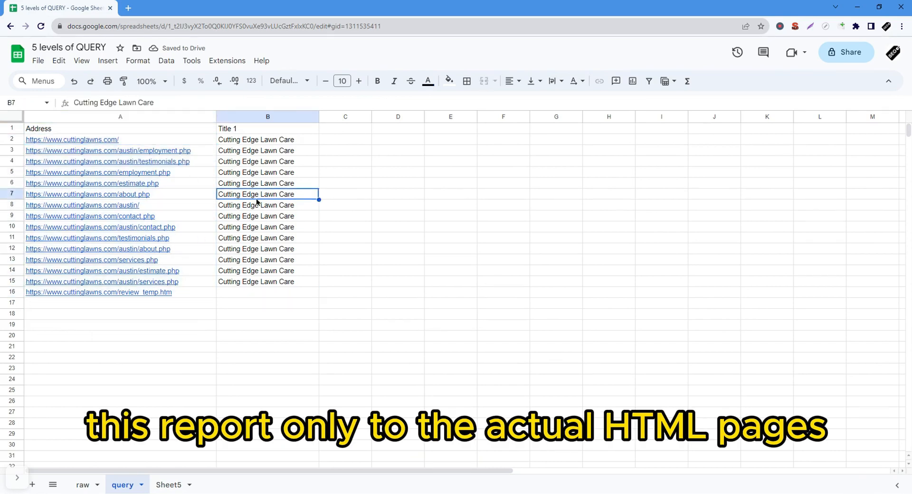
left_click_drag(175, 140, 152, 279)
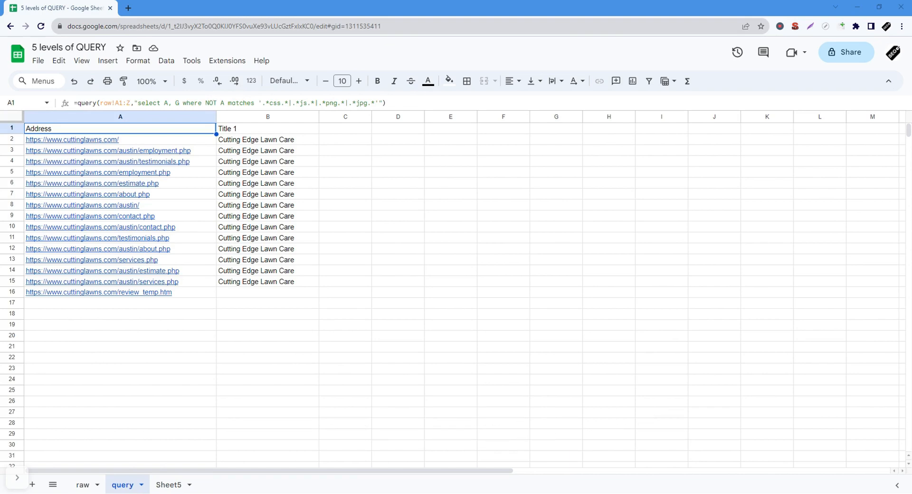
left_click(466, 173)
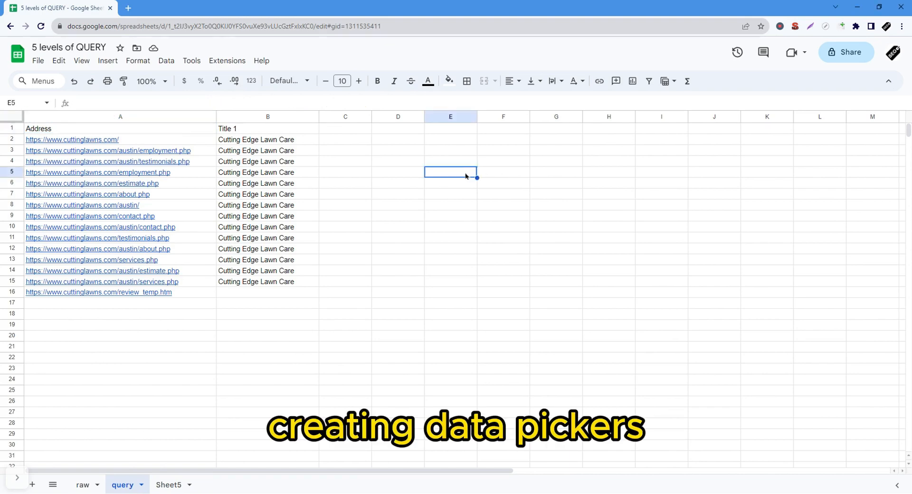
Simplify the where clause in the A1 formula to A matches '.*php.*', without NOT, so only PHP addresses are listed.
left_click(191, 132)
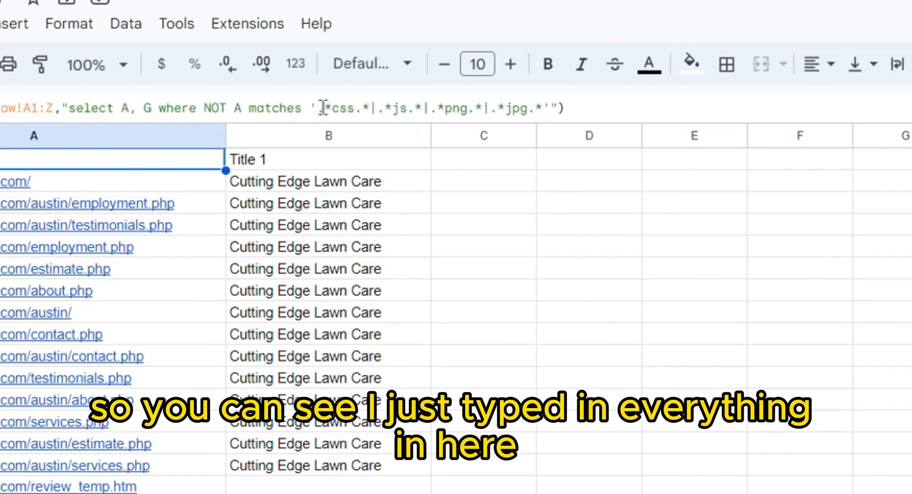
left_click_drag(264, 103, 296, 103)
left_click_drag(387, 108, 544, 105)
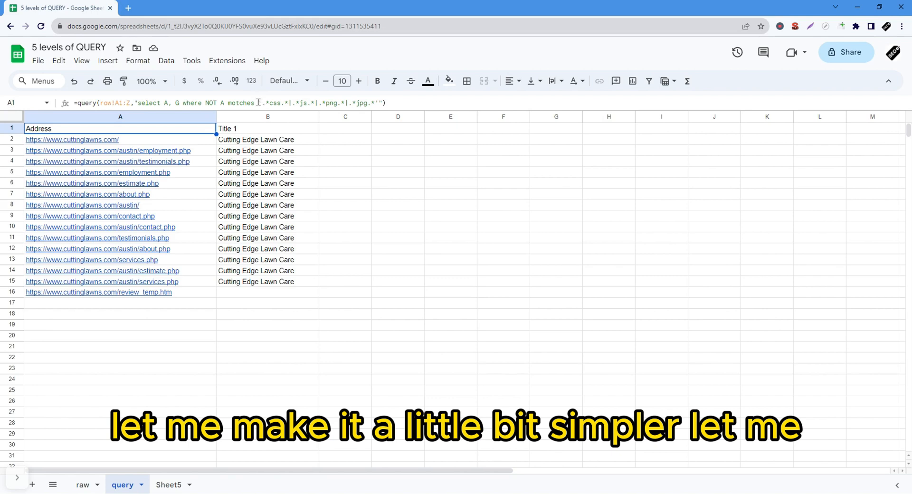
left_click_drag(260, 102, 413, 105)
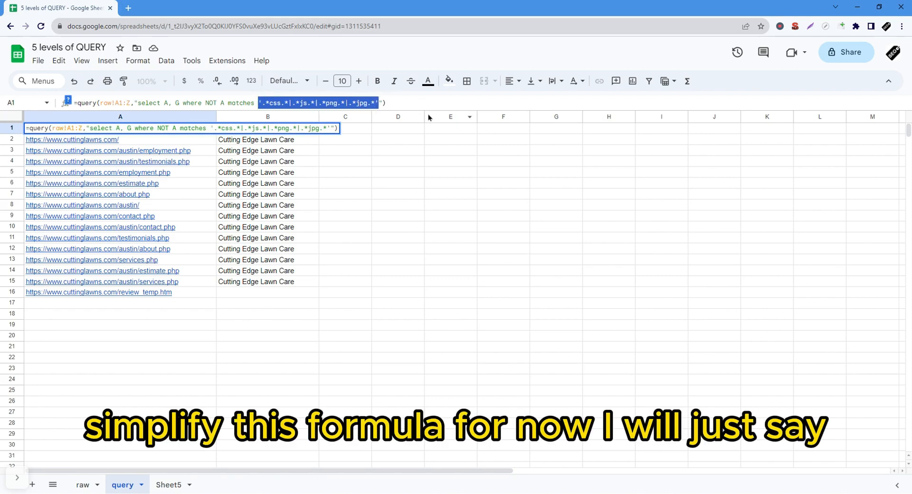
type("'.*.")
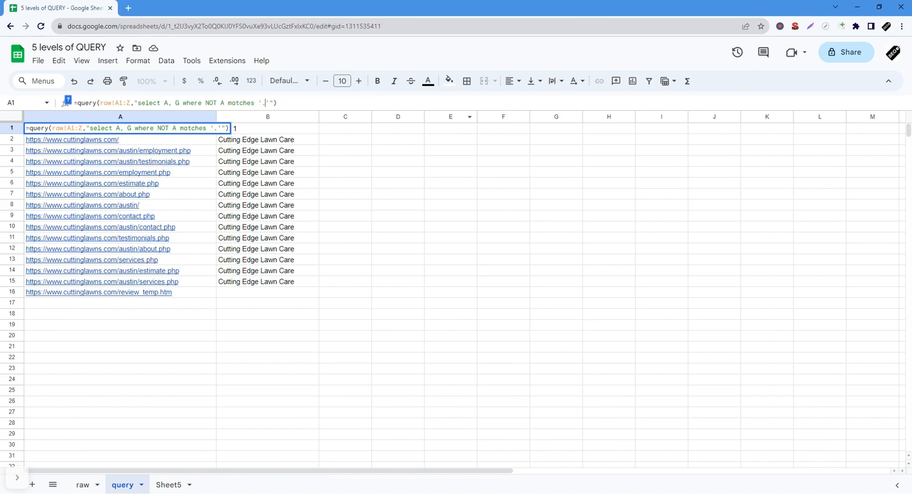
type("*php.*")
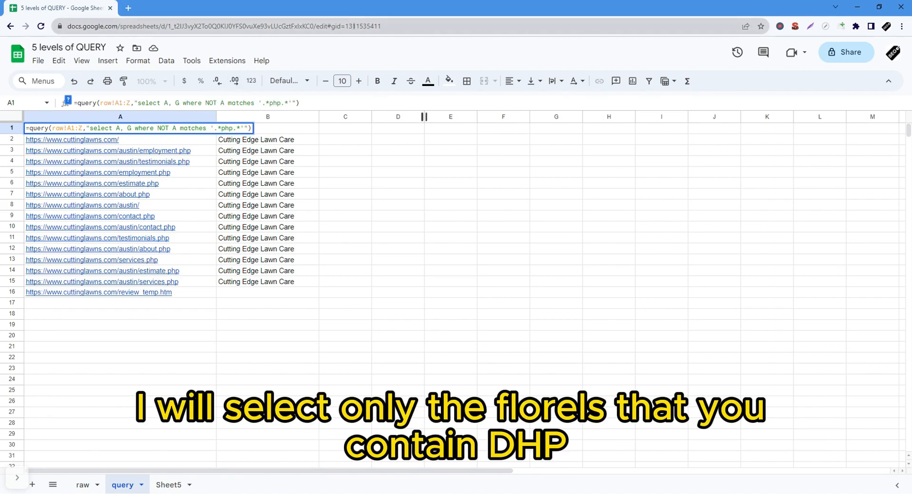
key("BackSpace")
key("BackSpace")
key("BackSpace")
key("BackSpace")
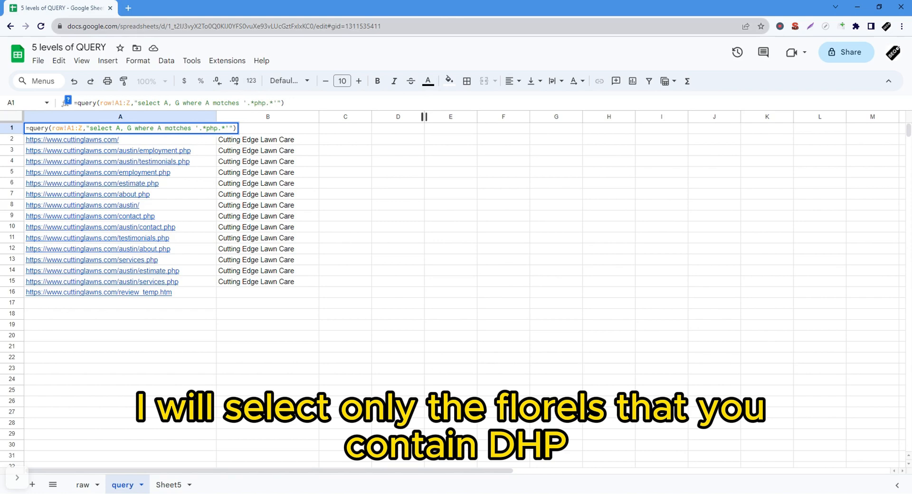
key("Return")
key("Down")
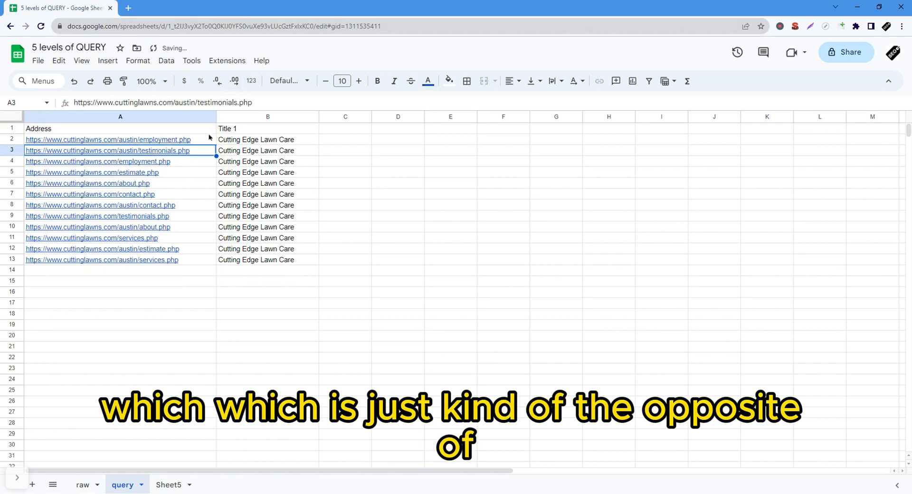
Examine the listed PHP addresses and the hard-coded php pattern inside the A1 formula.
left_click_drag(208, 138, 195, 262)
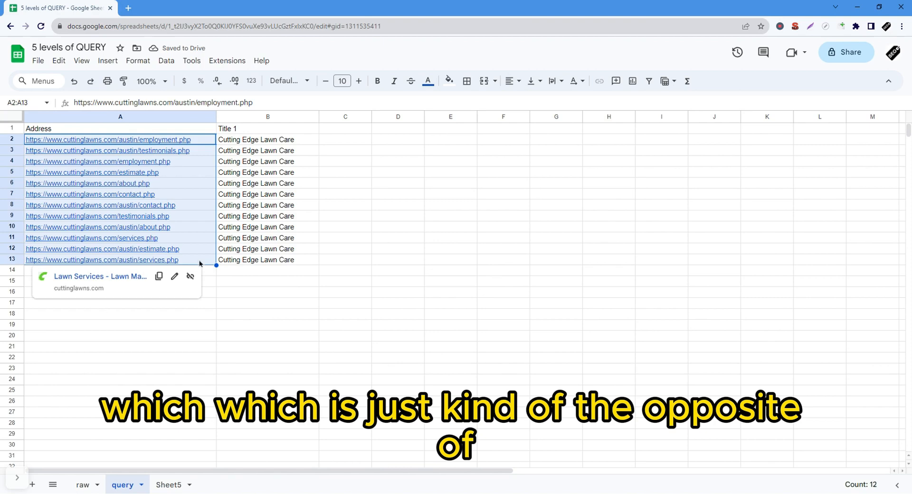
left_click(340, 183)
left_click(192, 141)
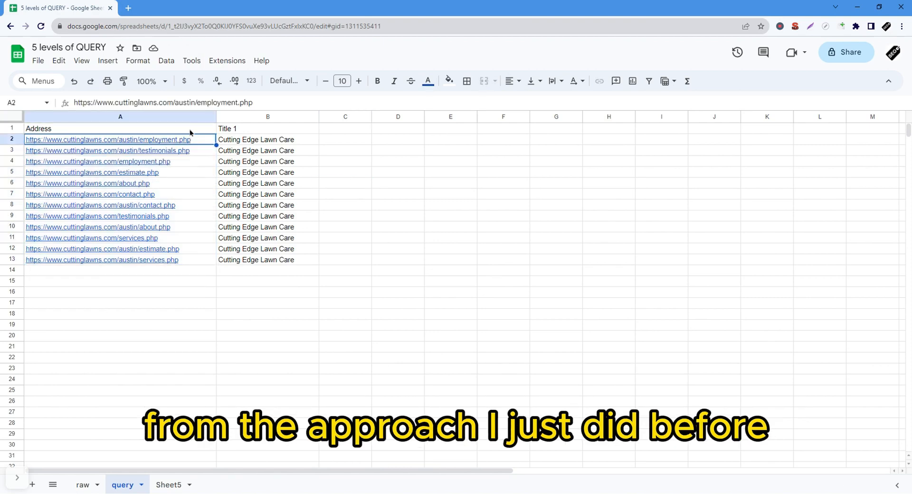
left_click(191, 130)
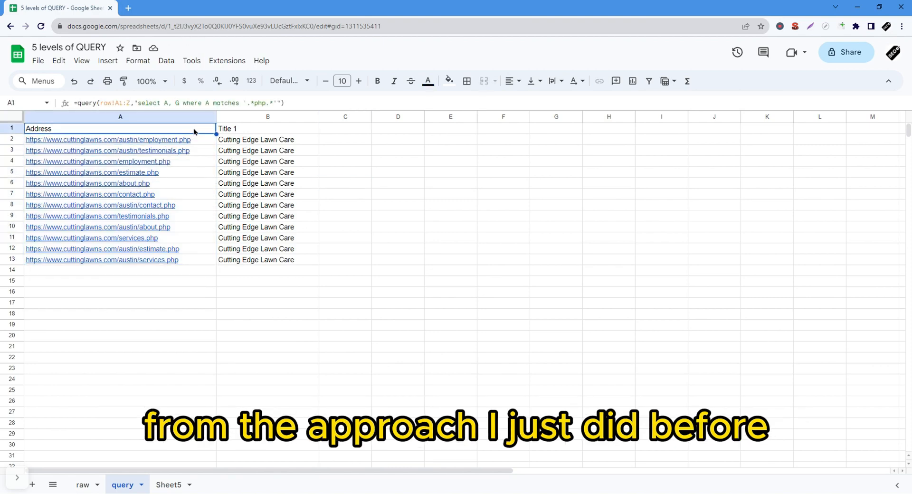
double_click(258, 103)
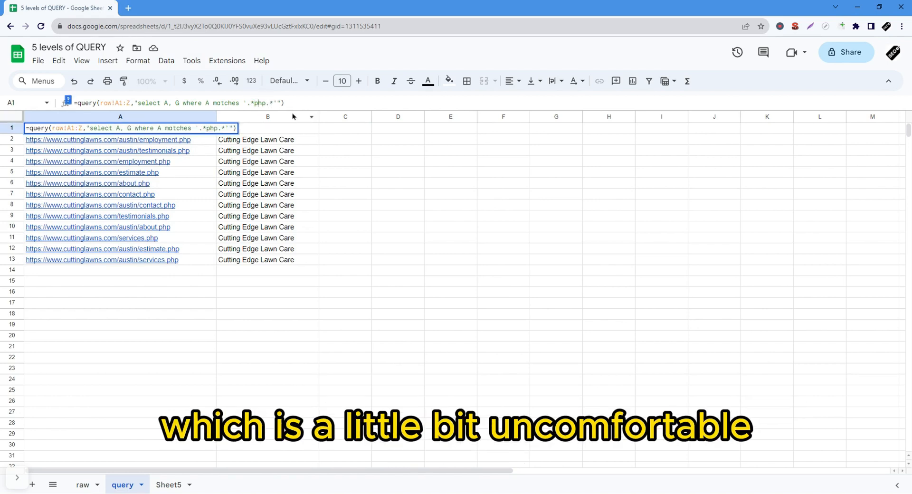
key("Right")
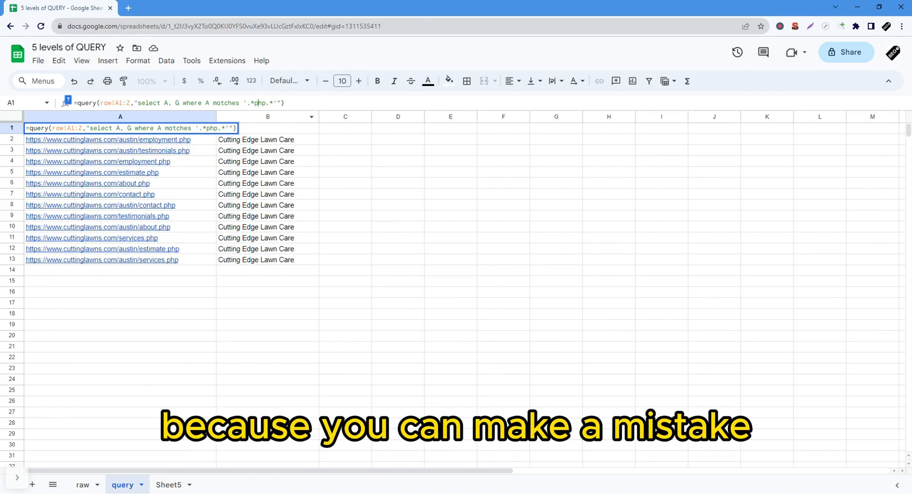
key("Left")
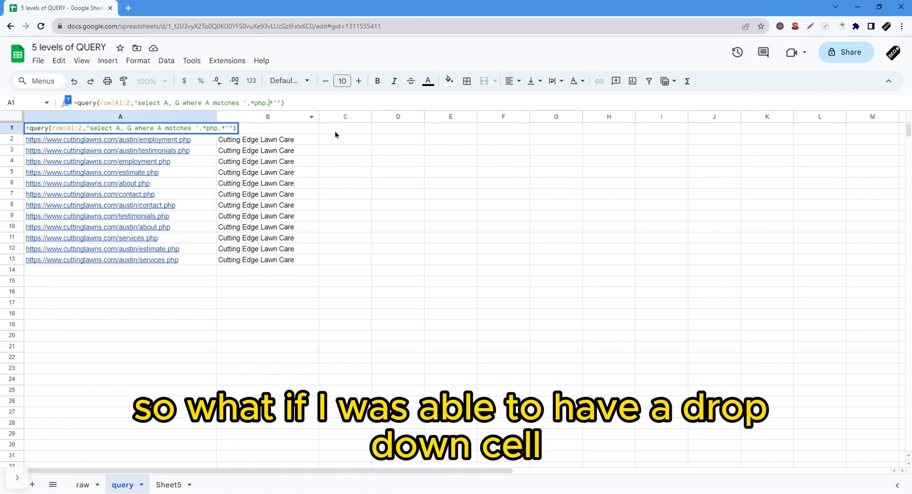
Widen column E slightly and enter the label Input in D1.
left_click(445, 130)
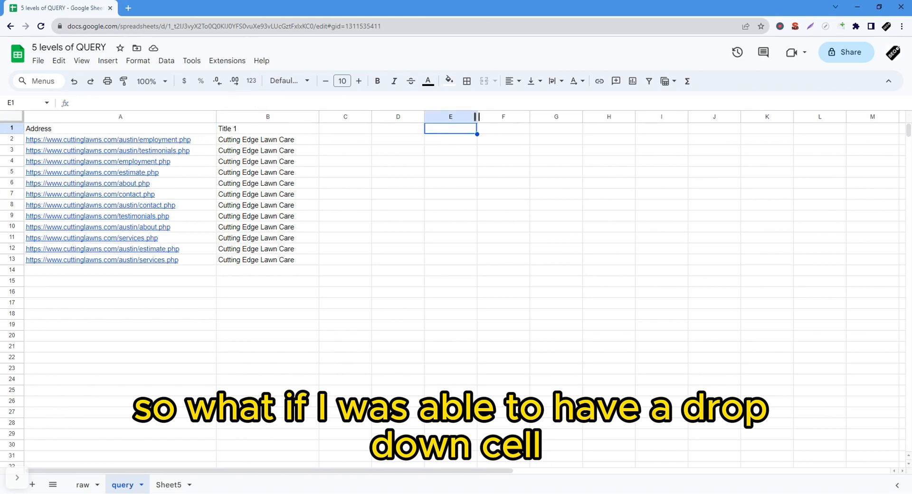
left_click_drag(477, 117, 480, 117)
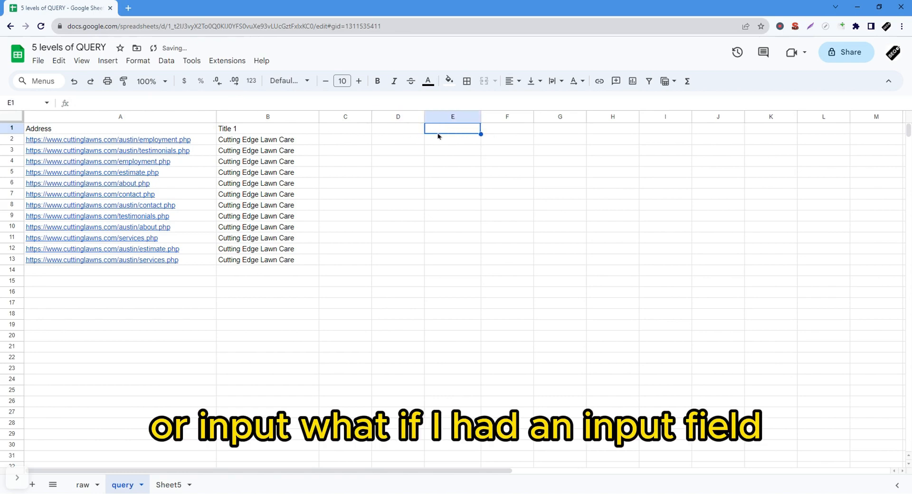
left_click(410, 130)
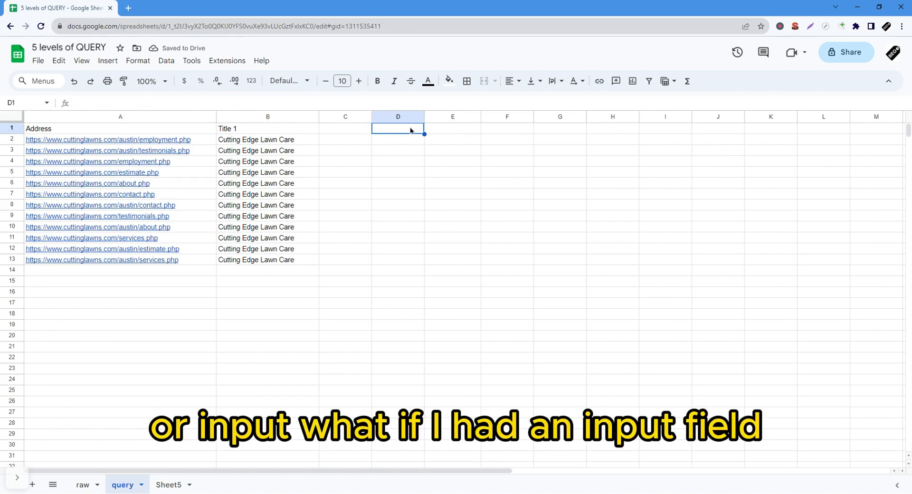
type("Input")
key("Return")
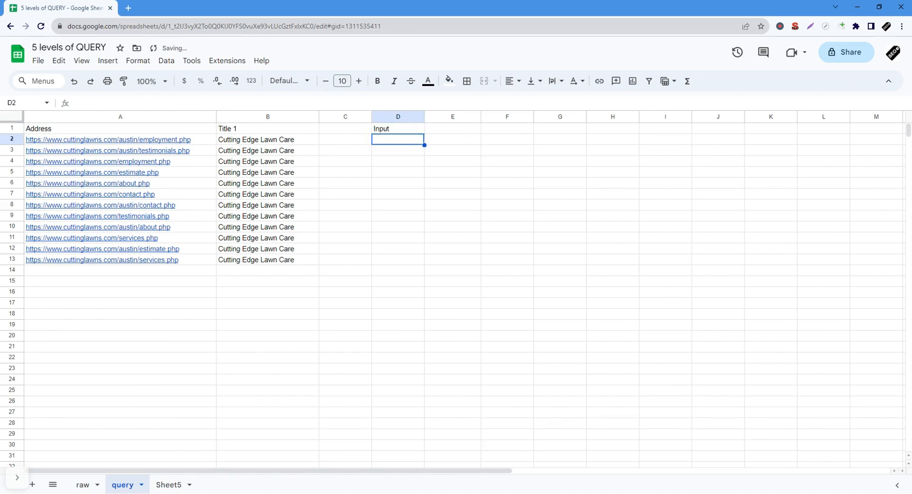
Fill cell E1, beside the Input label, with yellow to mark it as the input field.
left_click(429, 132)
left_click(449, 81)
left_click(484, 129)
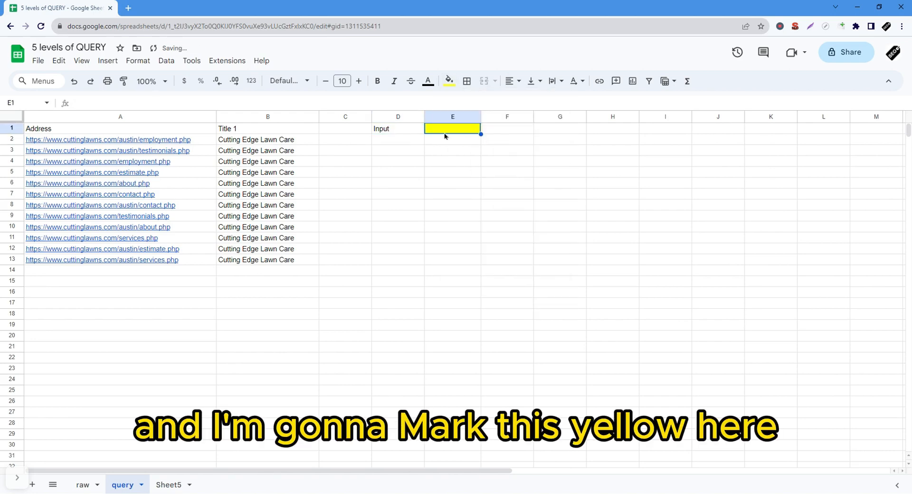
double_click(465, 128)
left_click(453, 162)
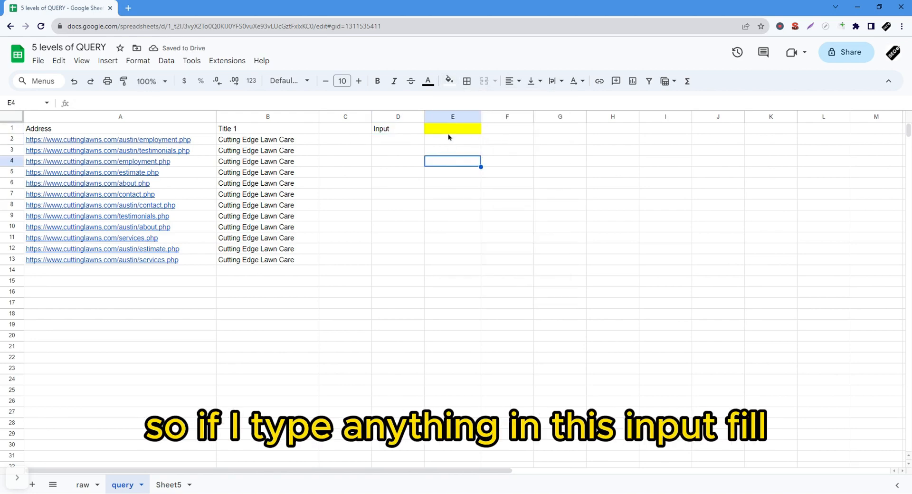
Enter php in the yellow input cell E1 and center it horizontally.
left_click(445, 131)
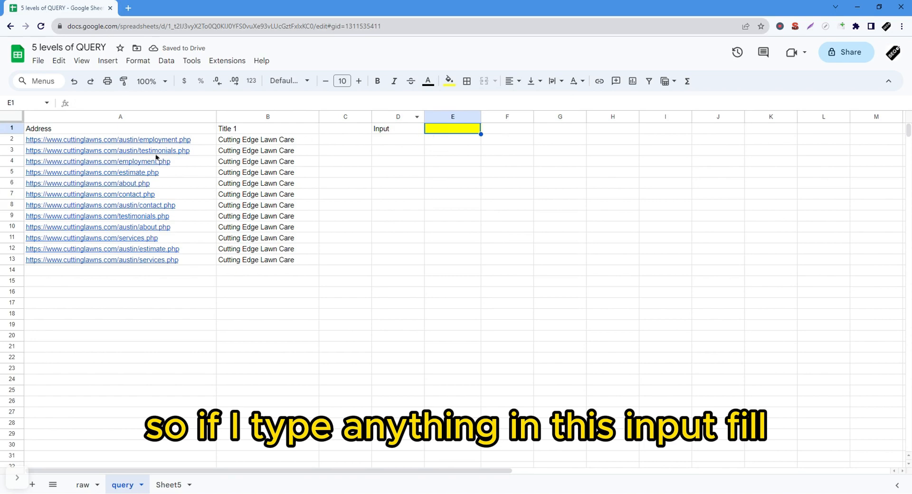
left_click_drag(153, 140, 152, 249)
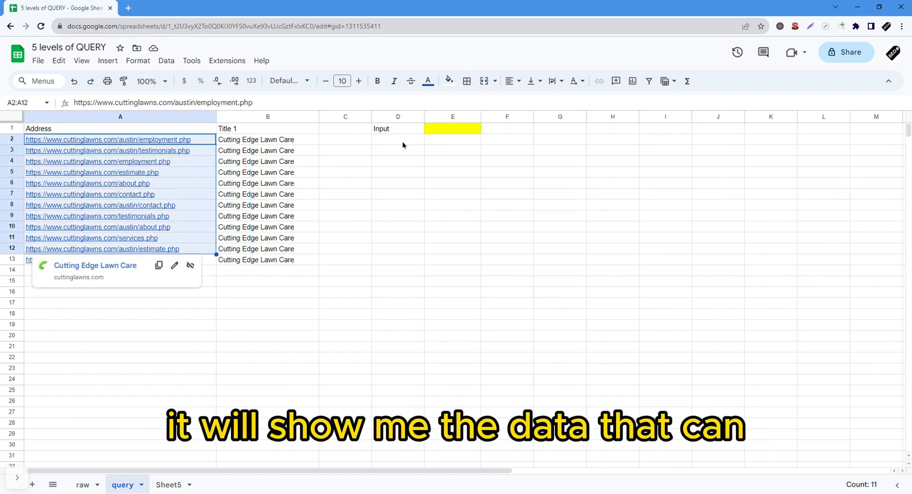
left_click(442, 129)
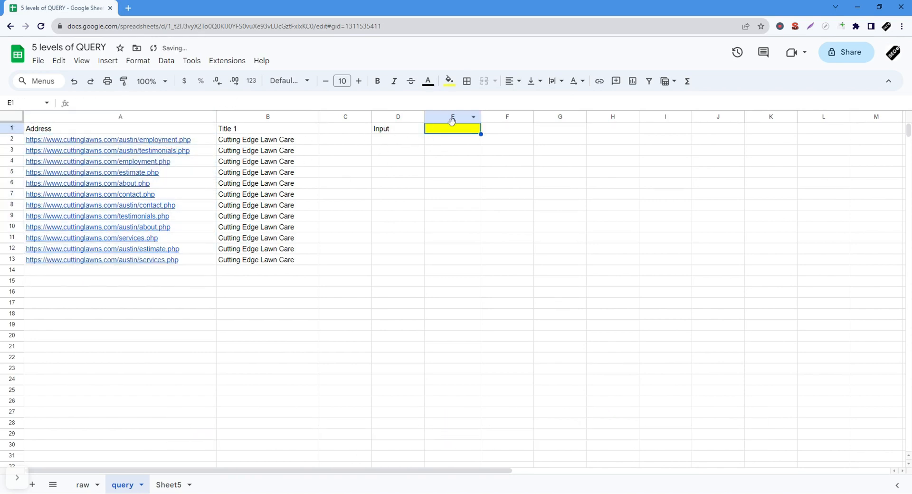
double_click(452, 130)
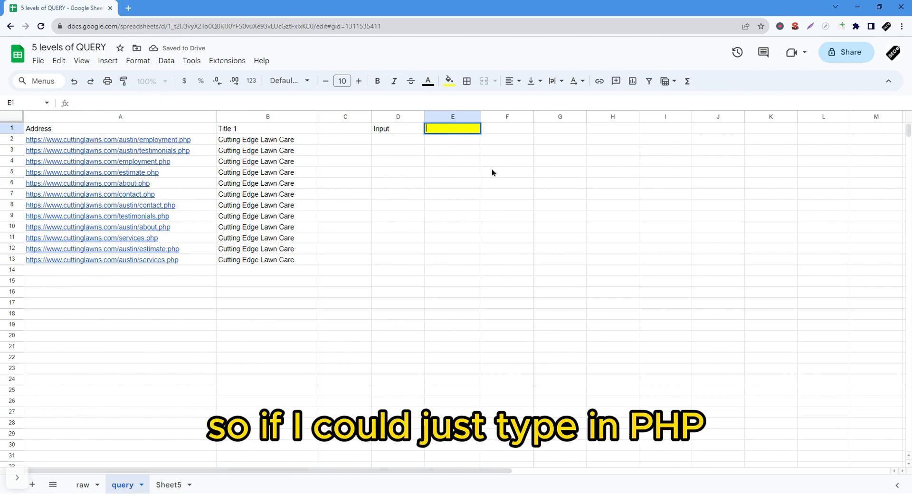
type("php")
key("Return")
key("Up")
key("ctrl+shift+e")
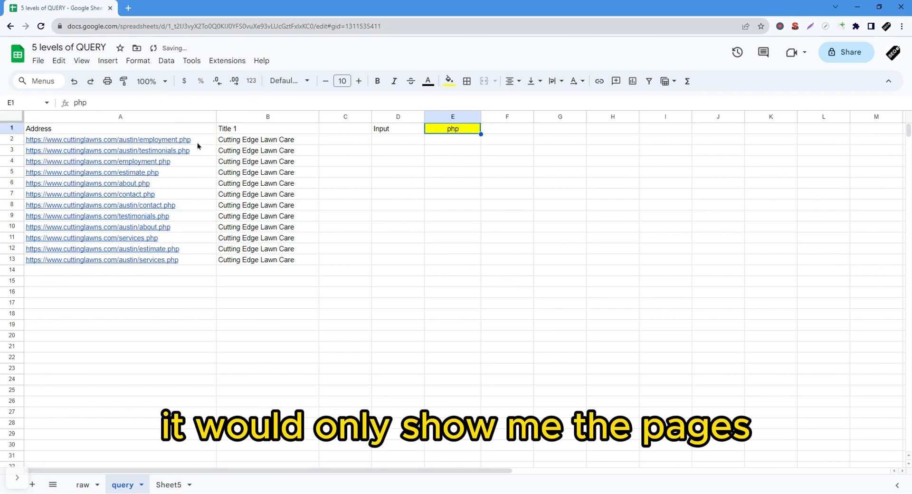
Examine the listed PHP addresses and compare the hard-coded pattern in the A1 formula with the value in E1.
left_click_drag(198, 144, 181, 263)
left_click(190, 154)
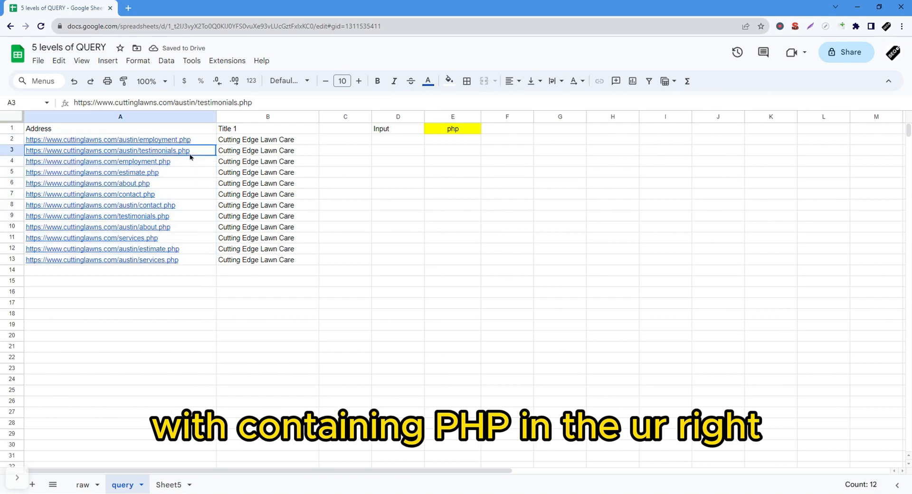
left_click(438, 119)
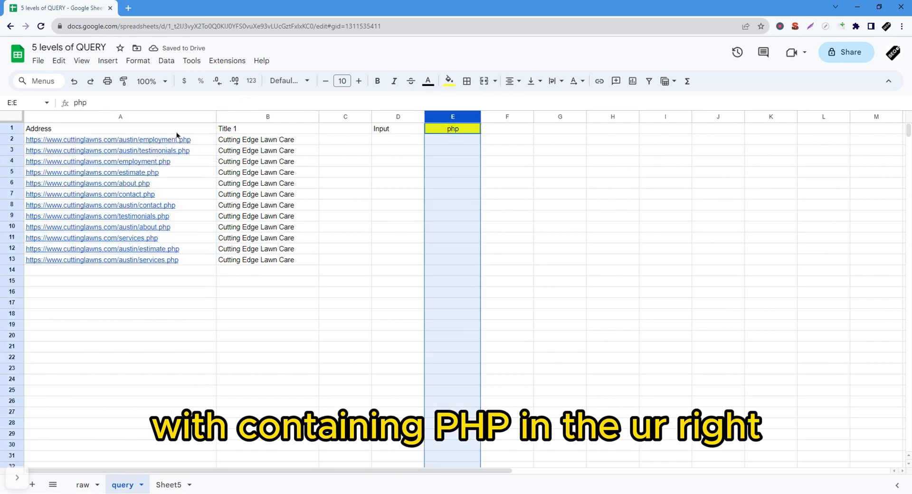
left_click(174, 130)
left_click(450, 129)
left_click(153, 130)
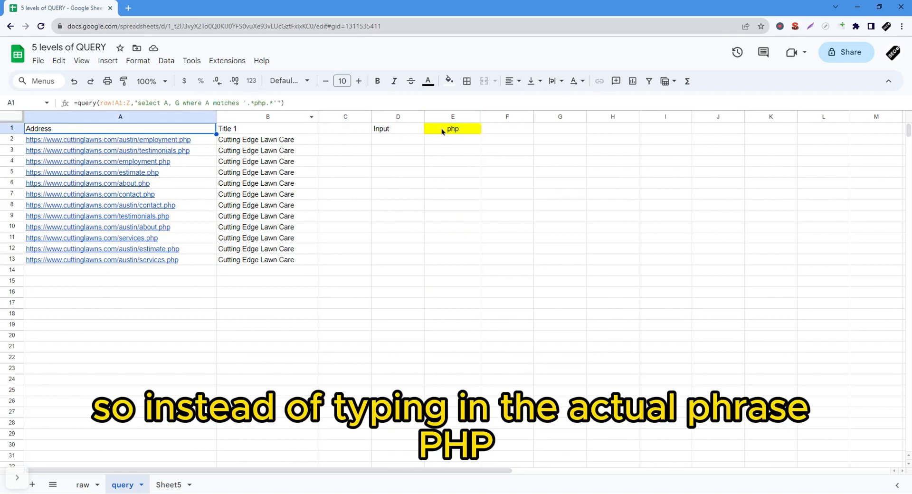
left_click(471, 131)
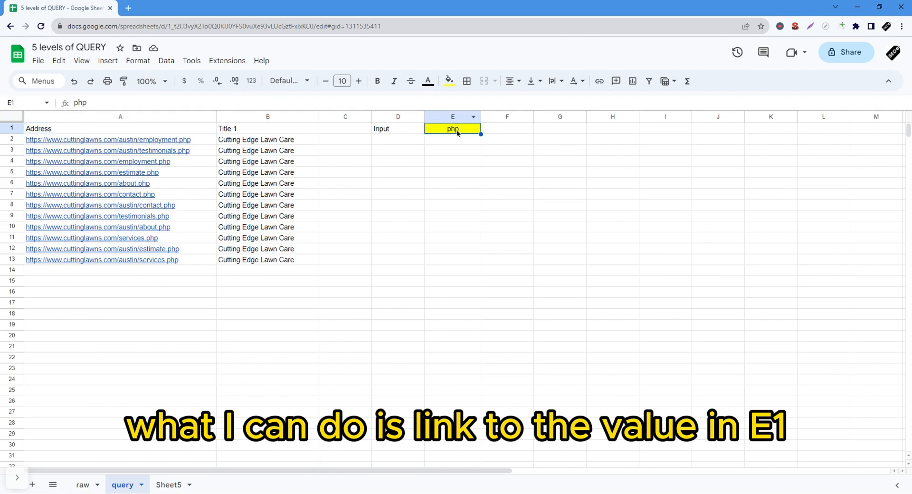
Replace the hard-coded pattern in the A1 QUERY formula with '.*"&E1&".*' so the filter reads from the input cell.
left_click(197, 131)
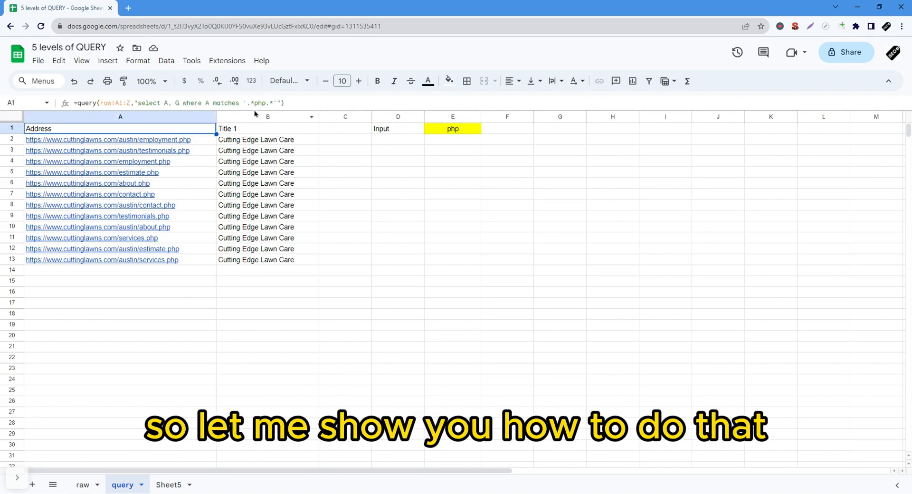
left_click_drag(243, 101, 275, 102)
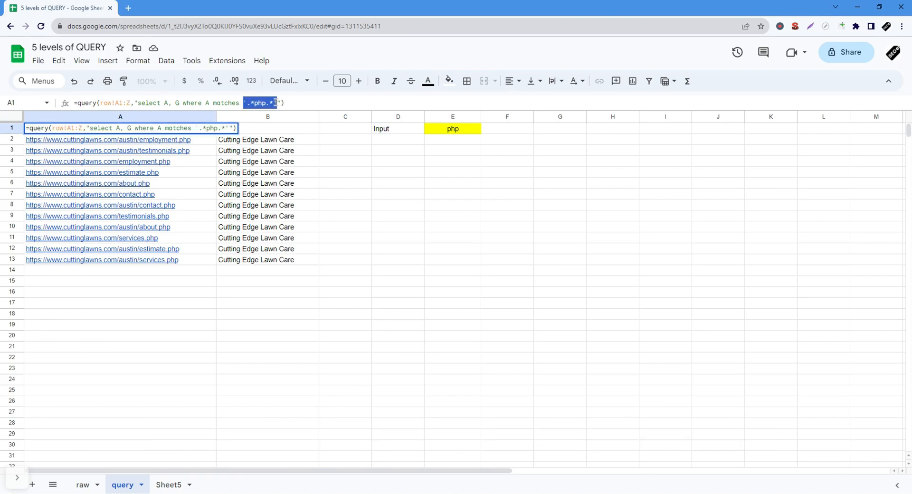
key("BackSpace")
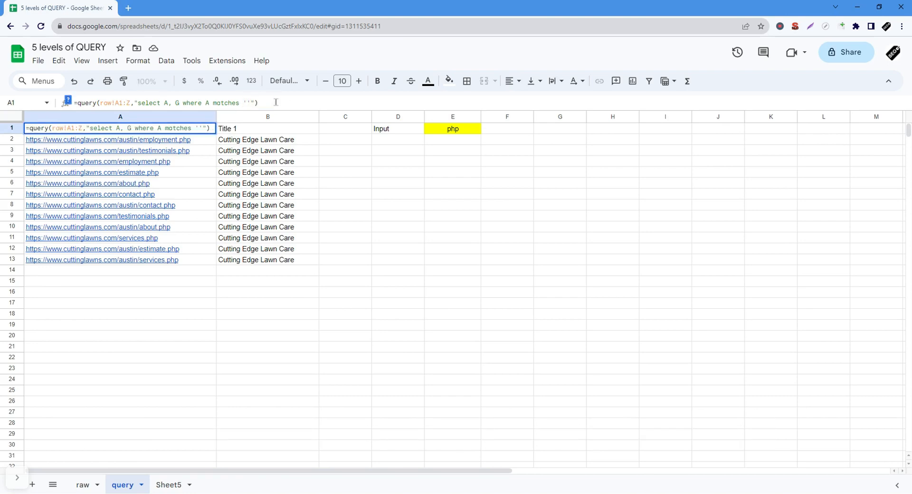
type(".*.*")
type("\"")
type("&&\".*")
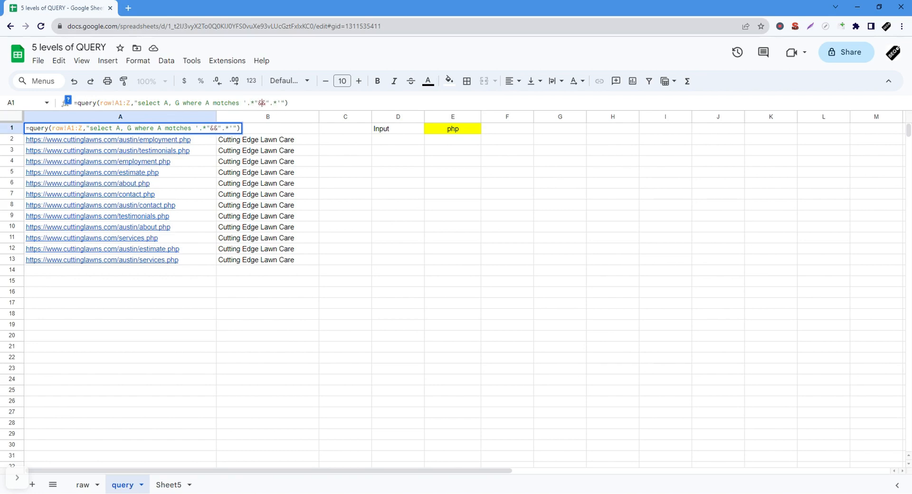
type("E1")
key("Return")
key("Up")
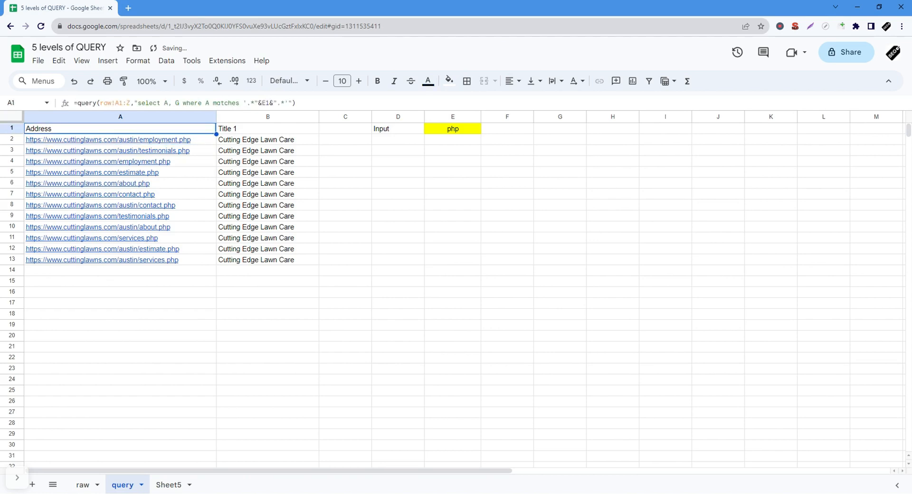
Test the linked filter by setting the input cell E1 to css and check the listed addresses.
left_click_drag(193, 141, 192, 259)
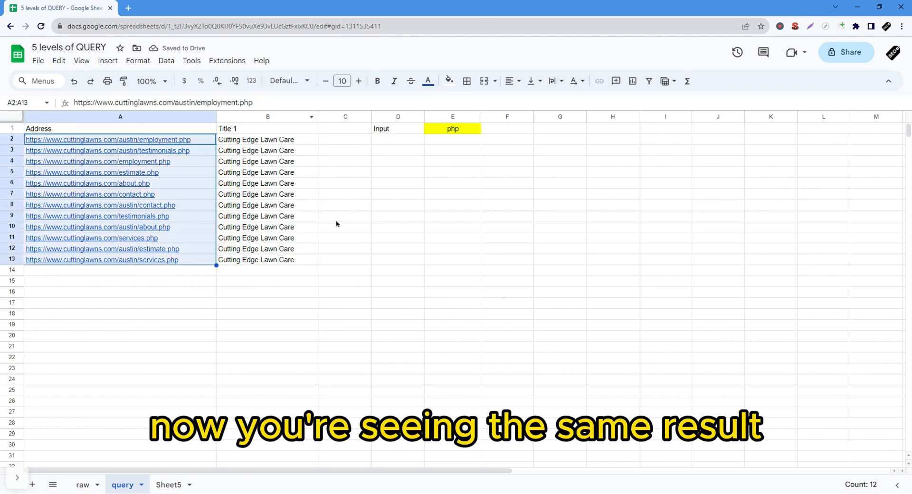
left_click(452, 172)
left_click(466, 130)
type("cs")
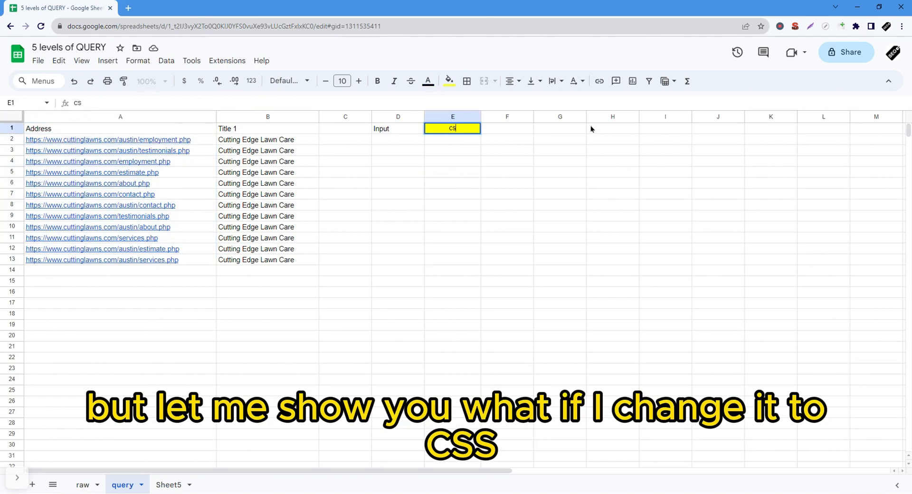
type("s")
key("Return")
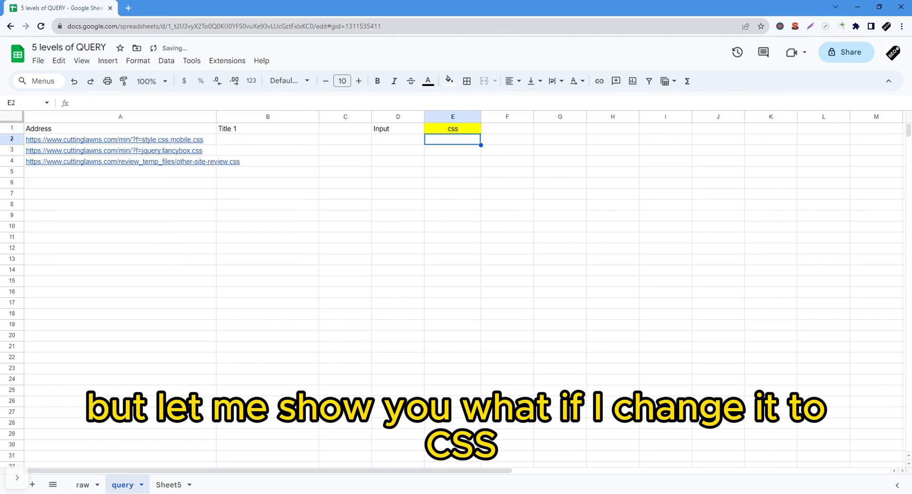
left_click(186, 140)
left_click(345, 182)
Set the input cell E1 to js and clear it again to list all URLs.
left_click(453, 129)
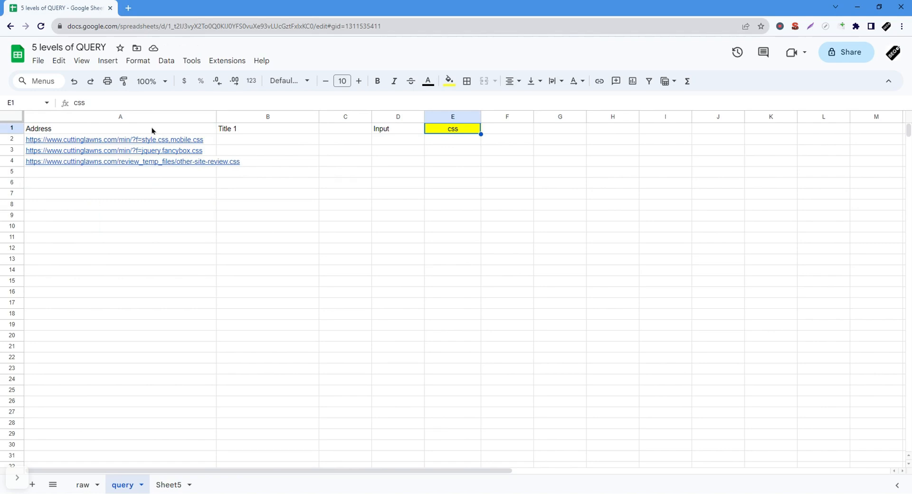
type("js")
key("Return")
key("Up")
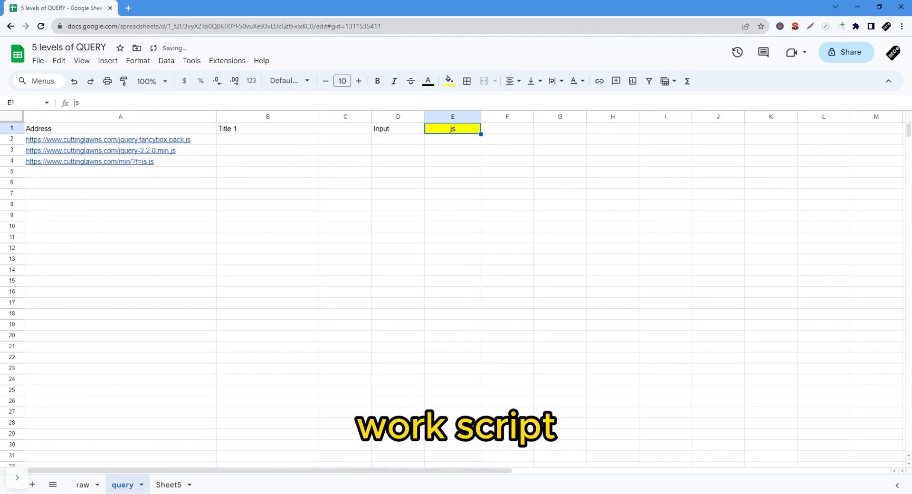
key("Delete")
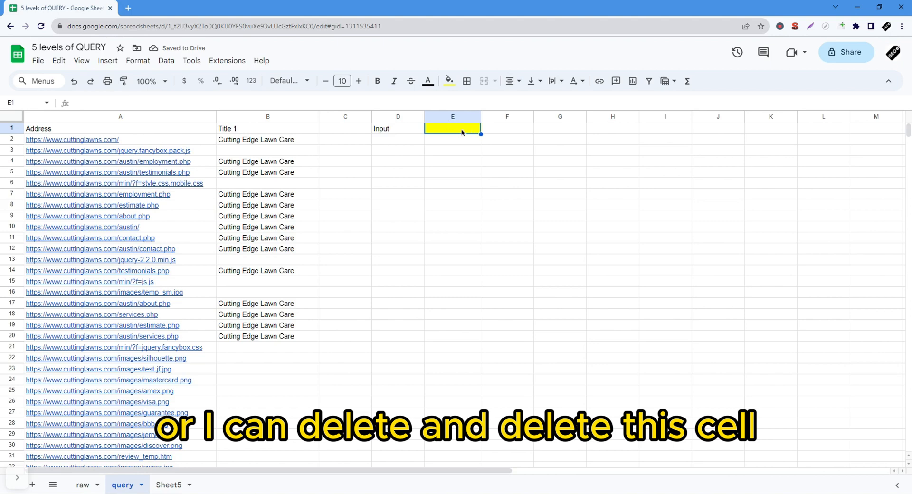
left_click(118, 128)
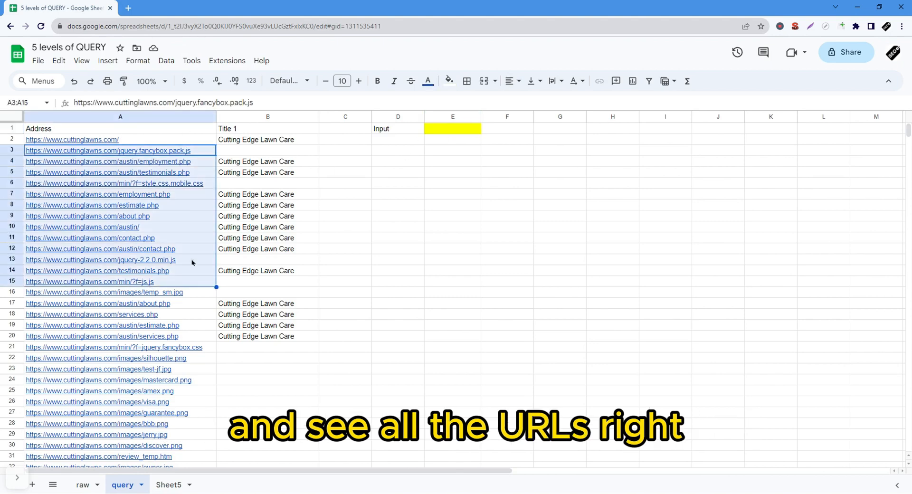
Enter php in the emptied input cell E1 to filter the list to PHP addresses.
left_click(431, 131)
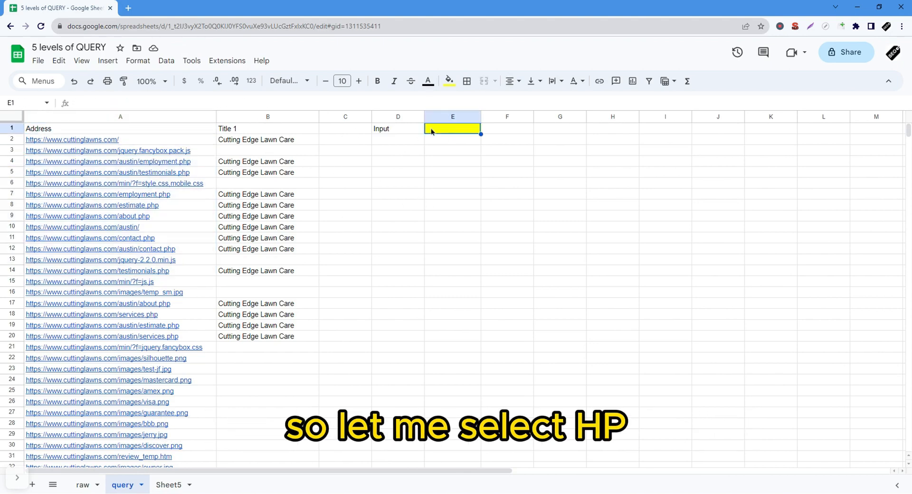
type("php")
key("Return")
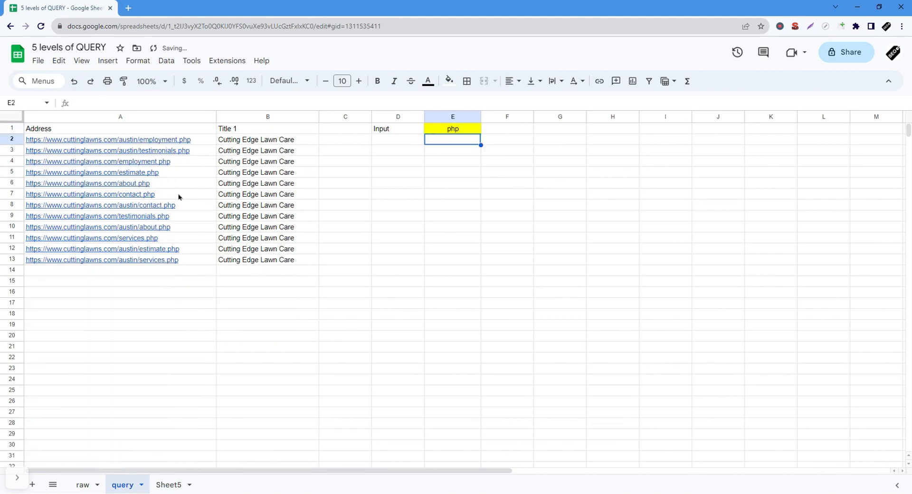
left_click(403, 192)
Extend the where clause in the A1 formula with a second condition, AND A matches '.*"&F1&".*', linked to cell F1.
left_click(175, 133)
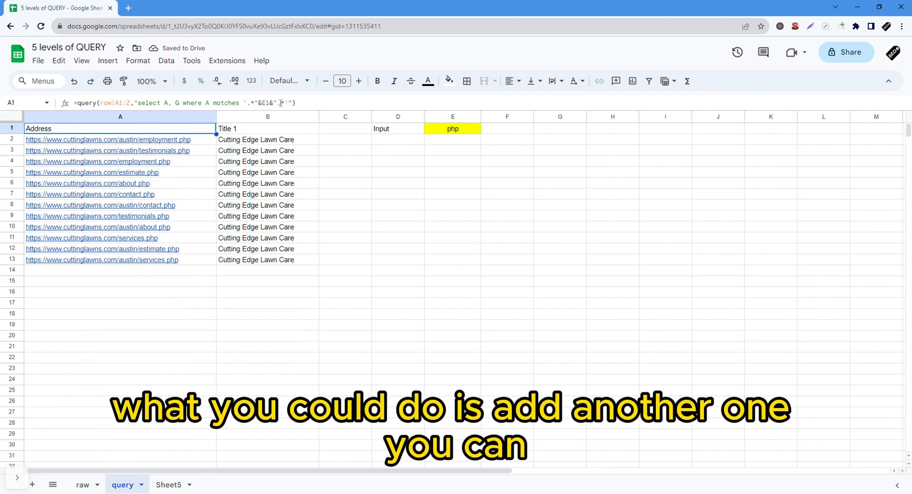
left_click(451, 135)
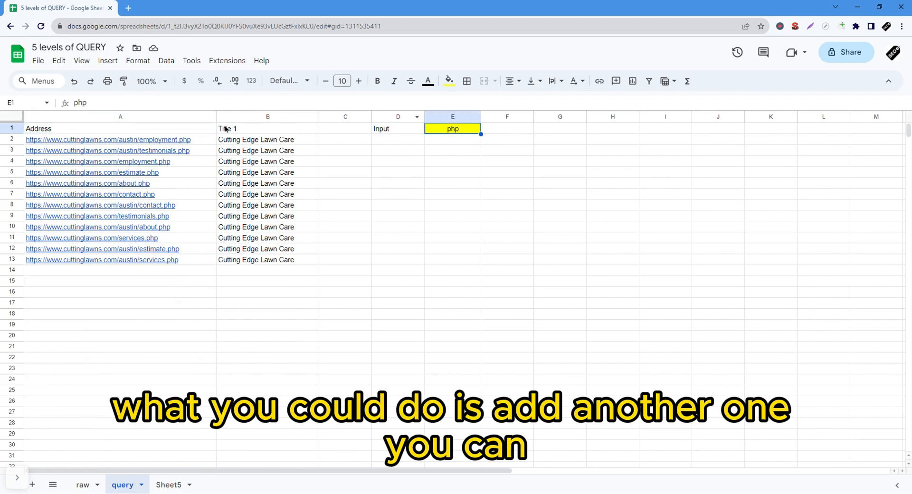
left_click(209, 132)
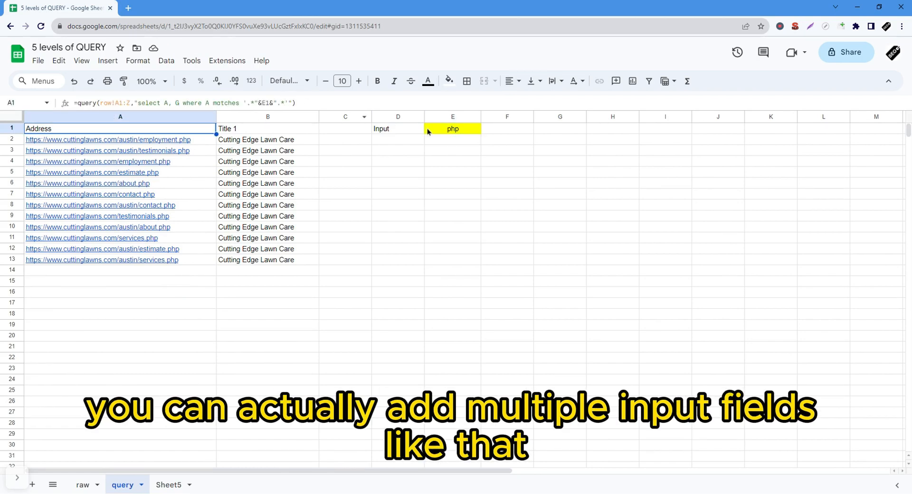
left_click(439, 134)
left_click(201, 133)
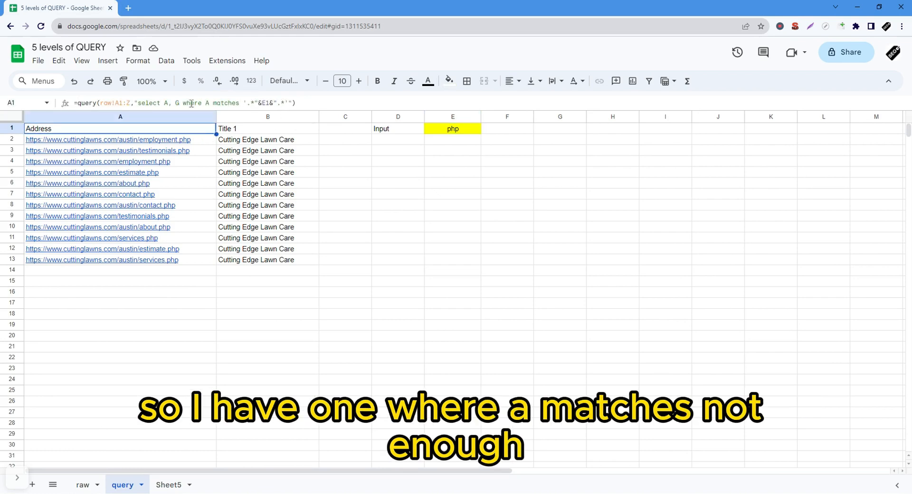
left_click(287, 103)
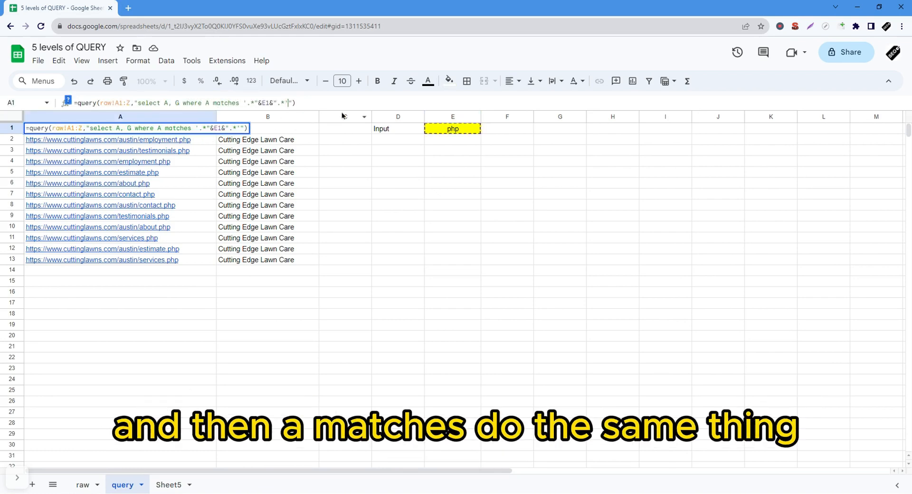
type("AND A matches ''")
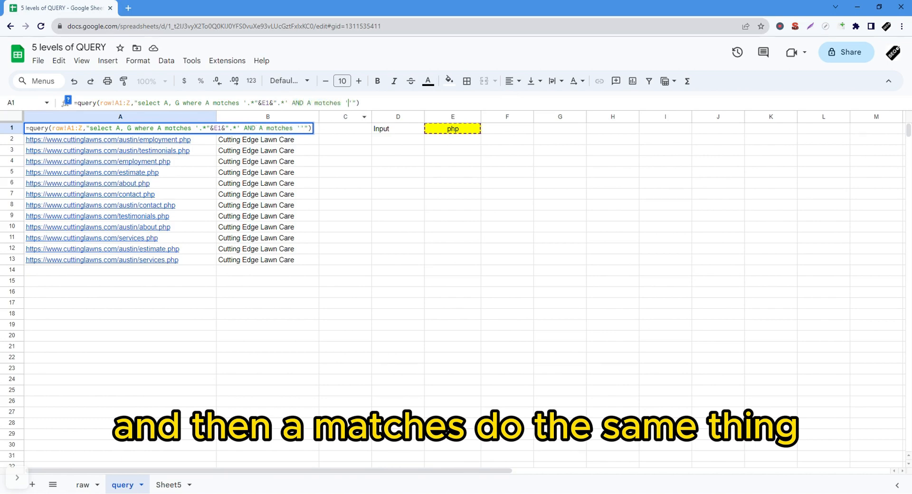
type(".*.*")
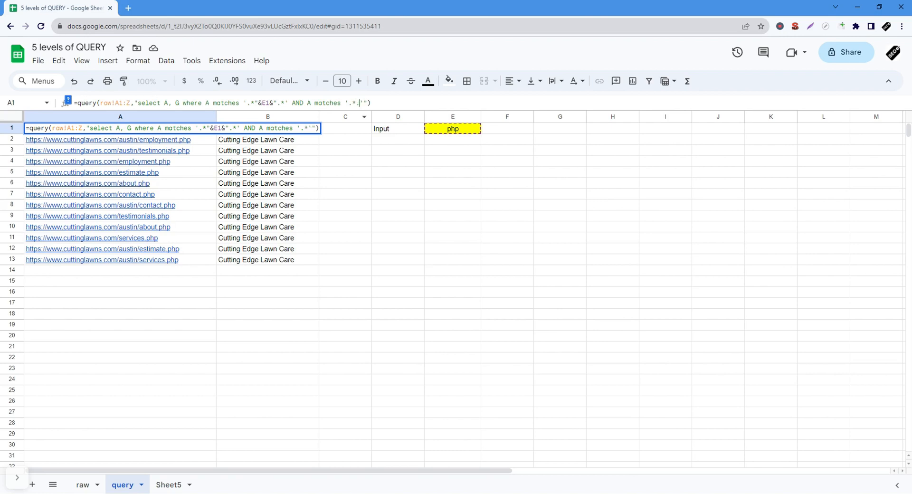
type("\"\"&&F1")
key("Return")
Fill cell F1 with yellow to mark it as the second input field.
left_click(501, 128)
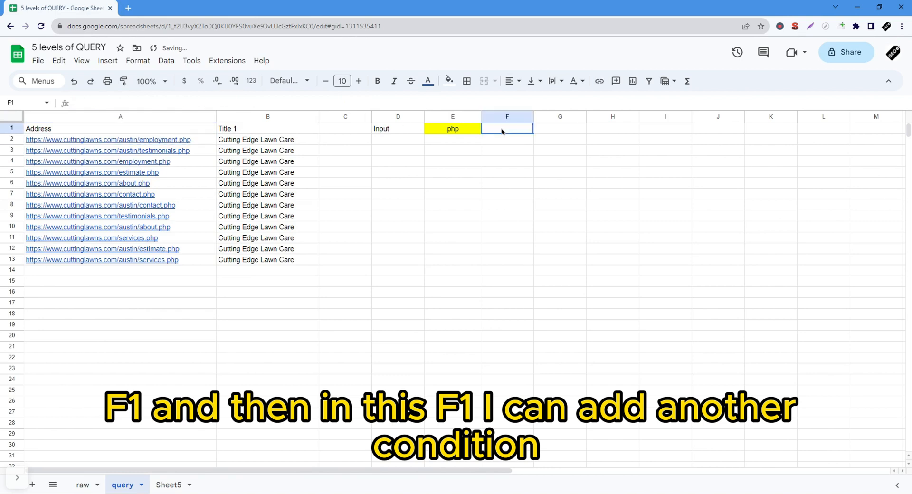
left_click(449, 81)
left_click(486, 130)
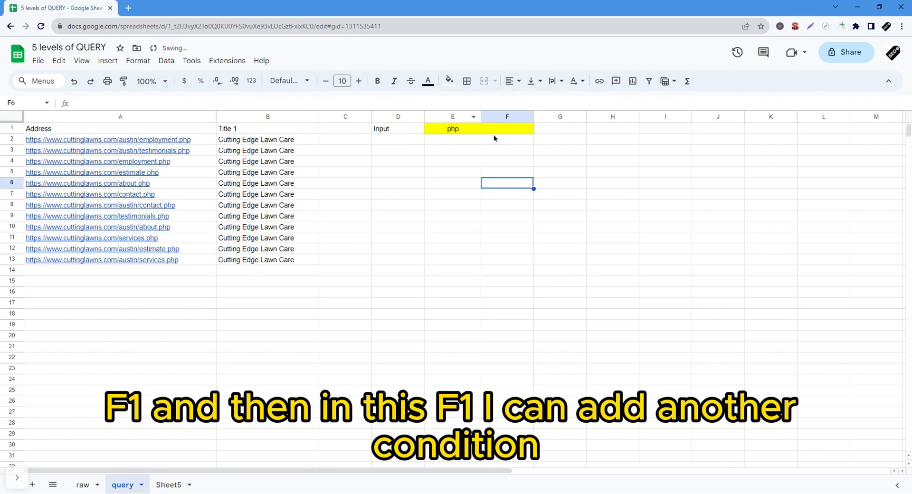
Enter austin in the second input cell F1 to restrict the PHP addresses to the Austin pages.
left_click(150, 229)
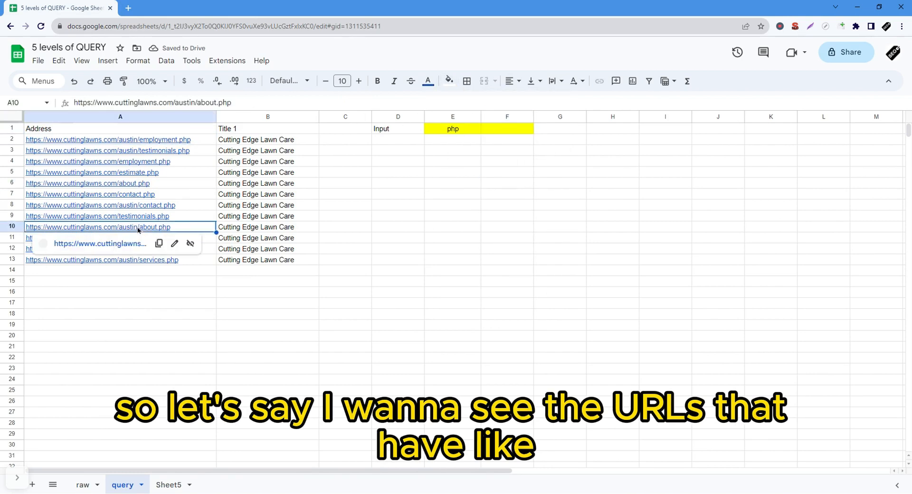
left_click_drag(176, 104, 195, 103)
key("Escape")
left_click(499, 128)
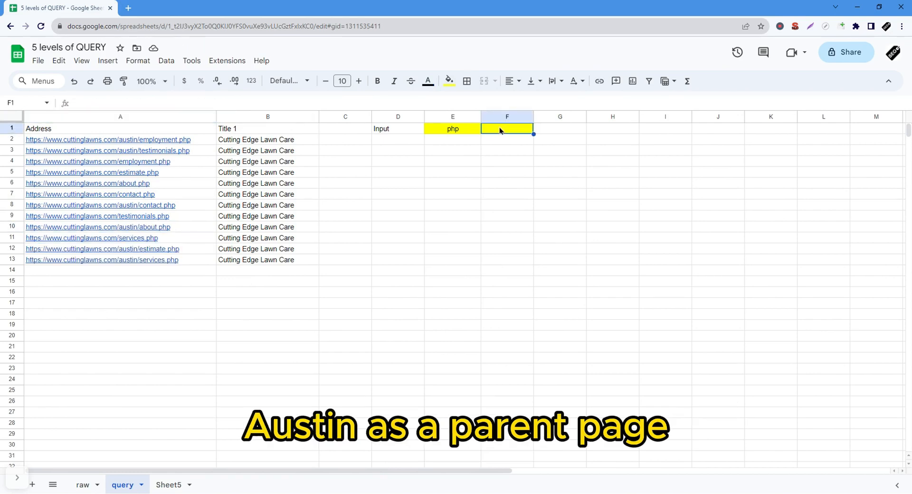
type("austin")
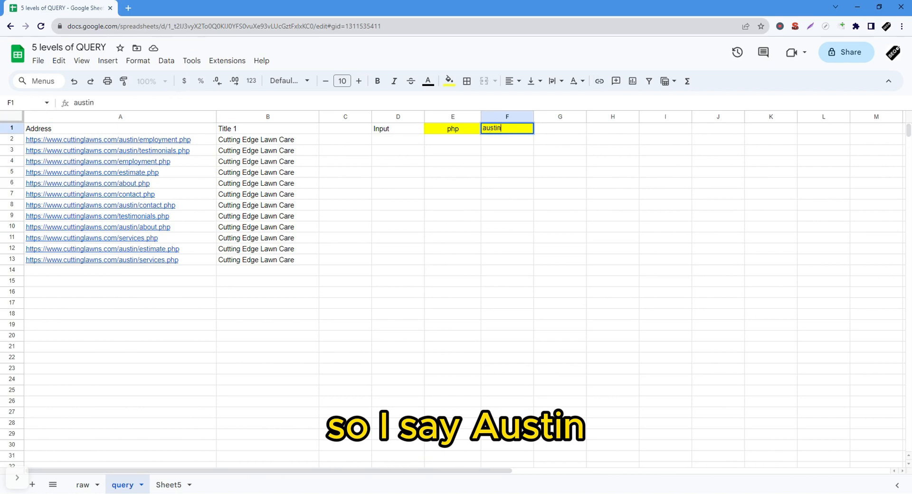
key("Return")
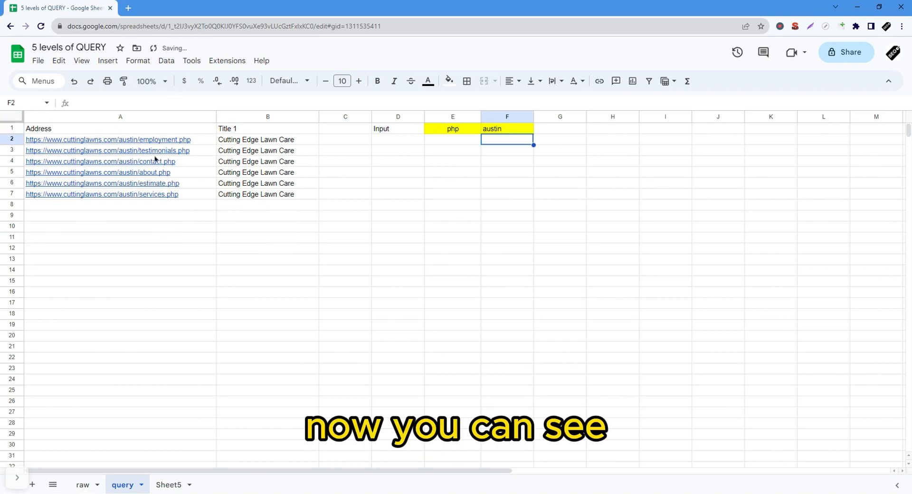
left_click_drag(169, 141, 182, 194)
left_click(407, 191)
Centre the text in input cell F1 to match the neighbouring cell E1.
left_click(428, 133)
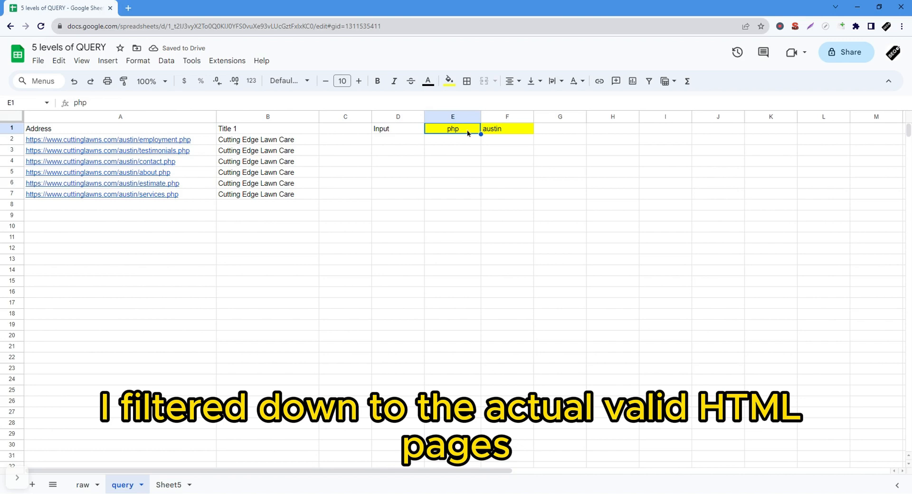
left_click(497, 130)
key("ctrl+shift+e")
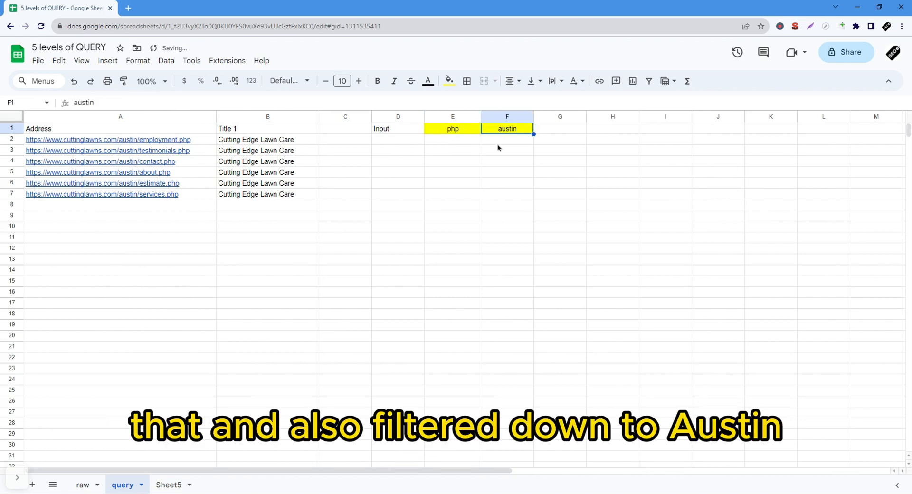
Extend the A1 formula's where clause with an exclusion condition, AND NOT A matches '.*"&G1&".*', linked to cell G1.
left_click(164, 130)
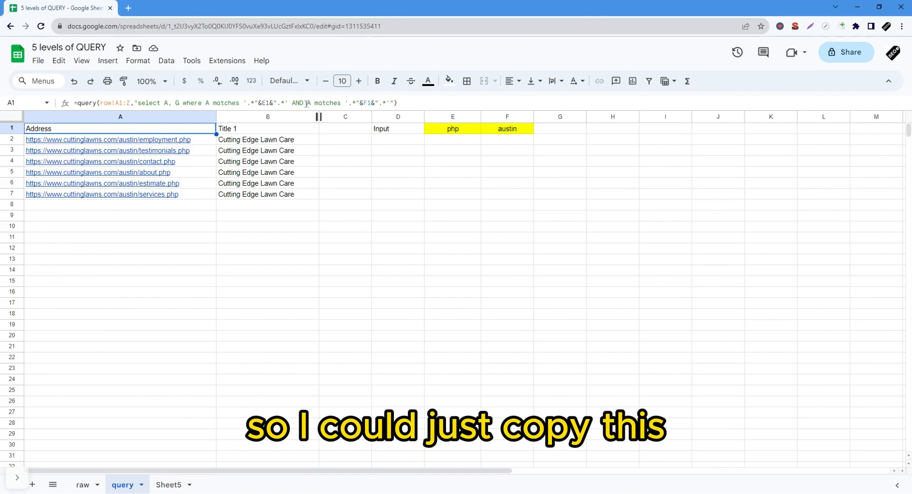
left_click_drag(293, 102, 391, 103)
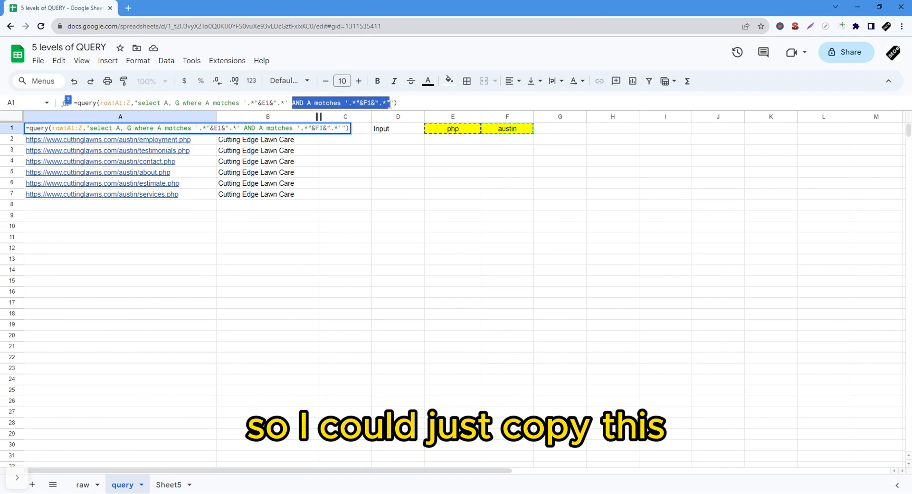
type("AND A matches '.*\"&F1&\".*'")
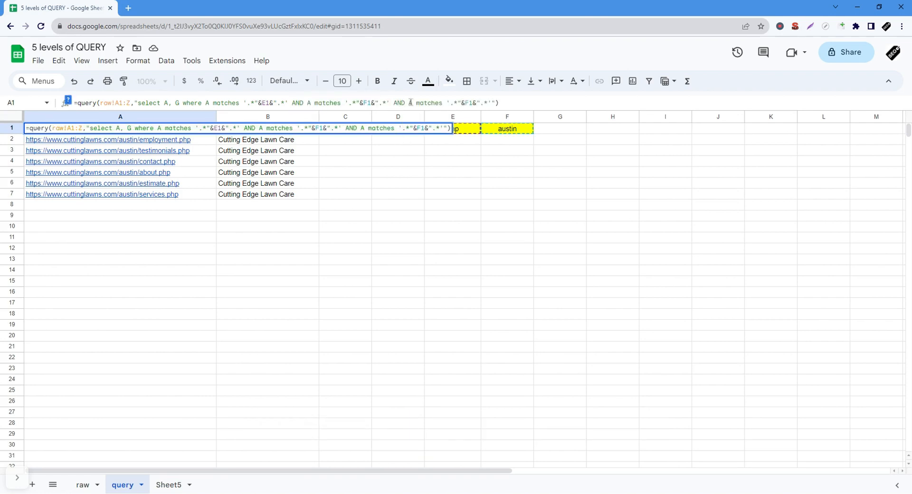
type("NOT")
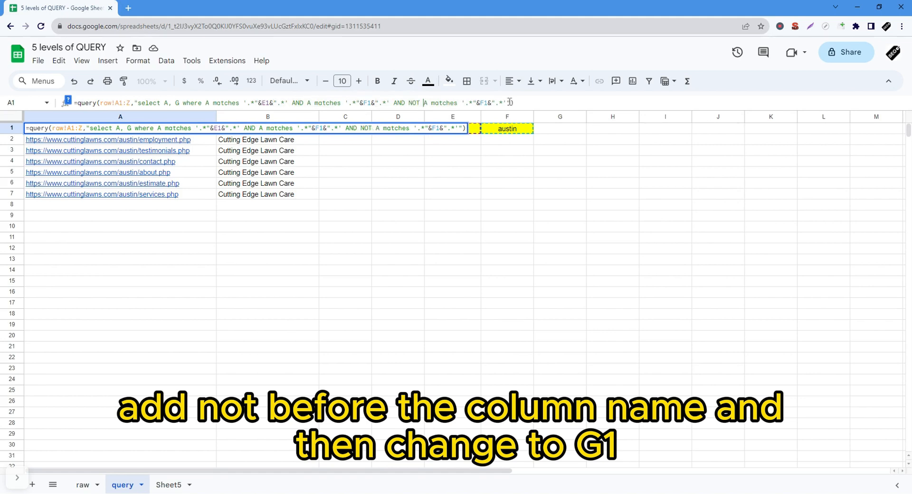
double_click(481, 102)
type("G")
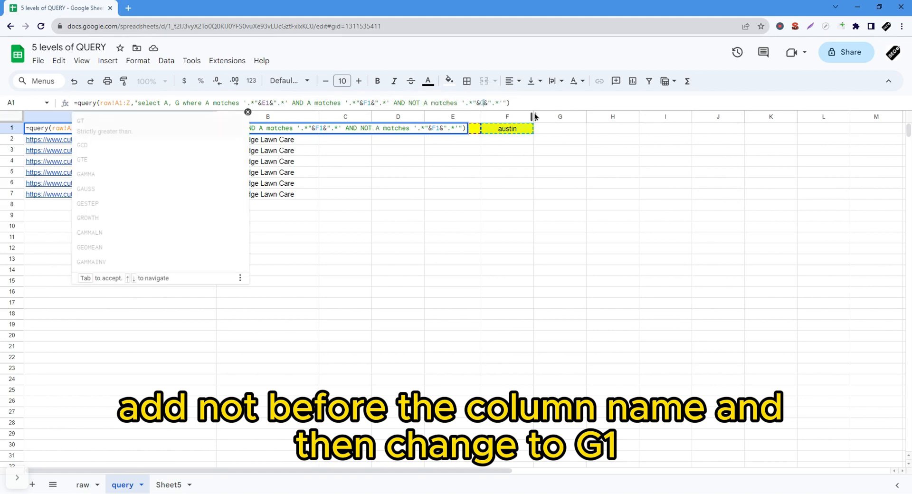
type("1")
key("Return")
Fill cell G1 with light red to mark it as the exclude input.
left_click(555, 128)
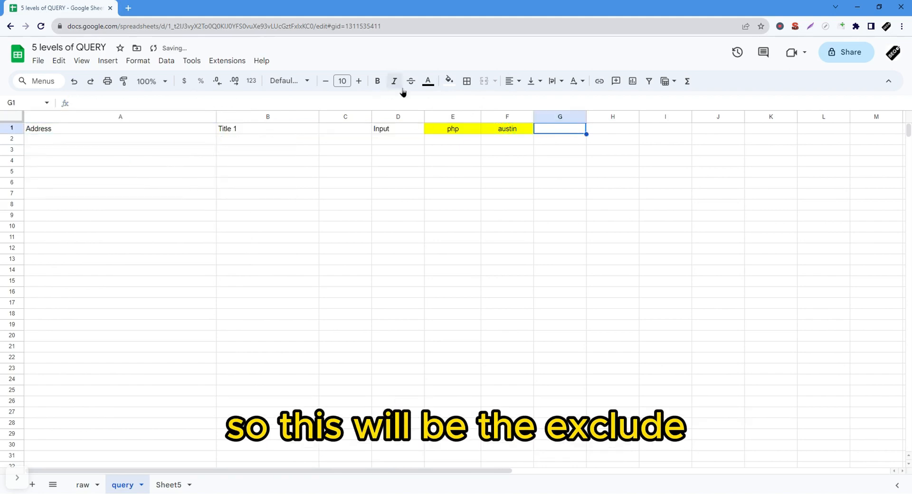
left_click(448, 81)
left_click(464, 141)
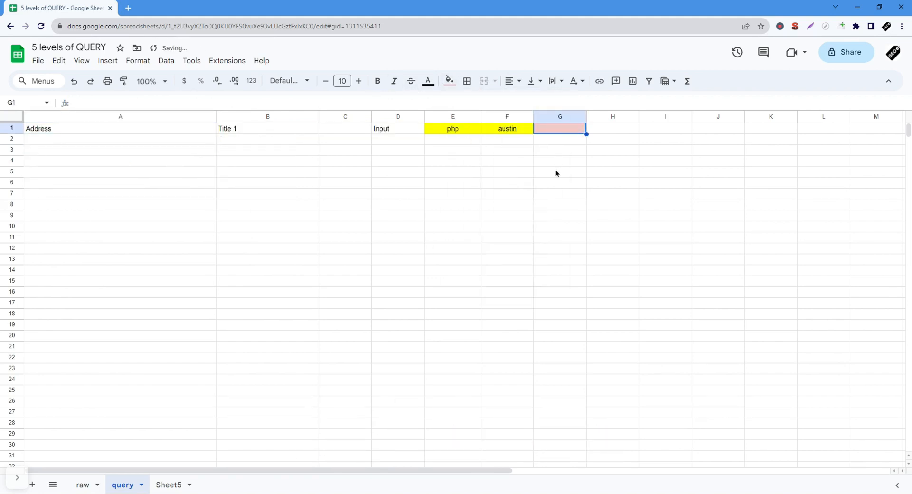
Enter the placeholder sdfasdfasfasgfsga in exclude cell G1 and replace it with test.
type("sdfasdfasfasgfsga")
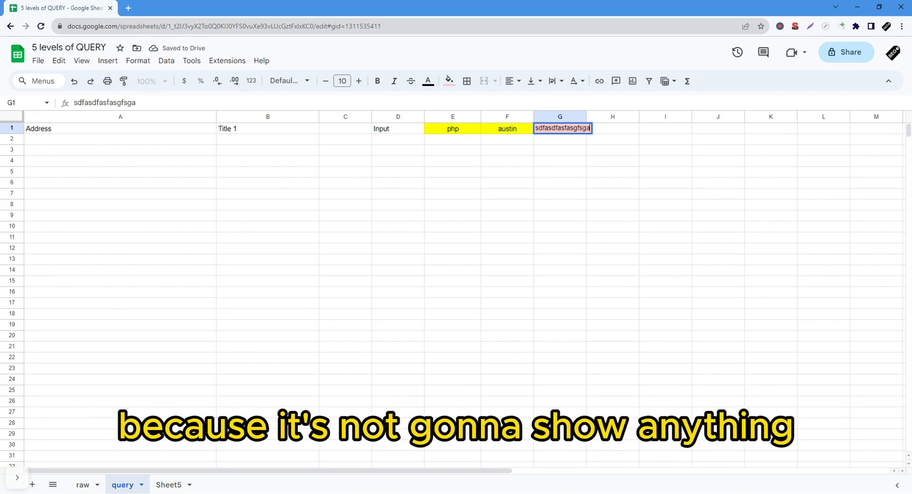
key("Return")
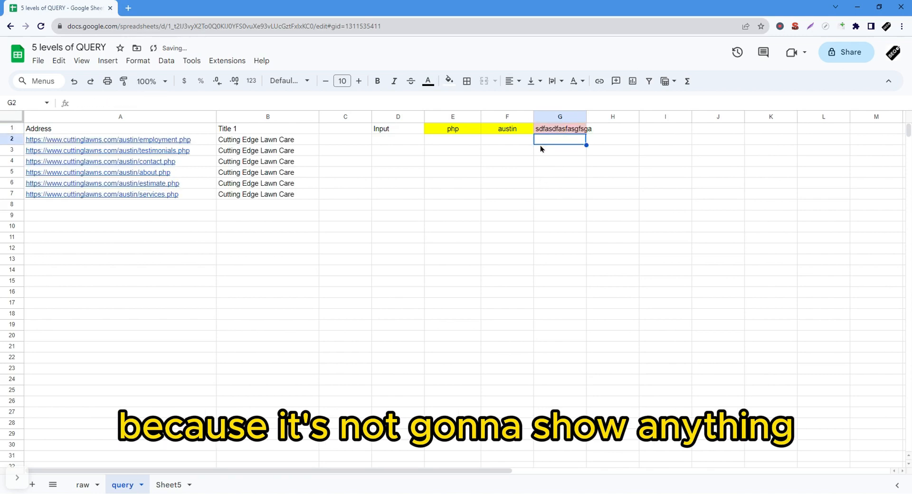
double_click(583, 129)
type("test")
key("Return")
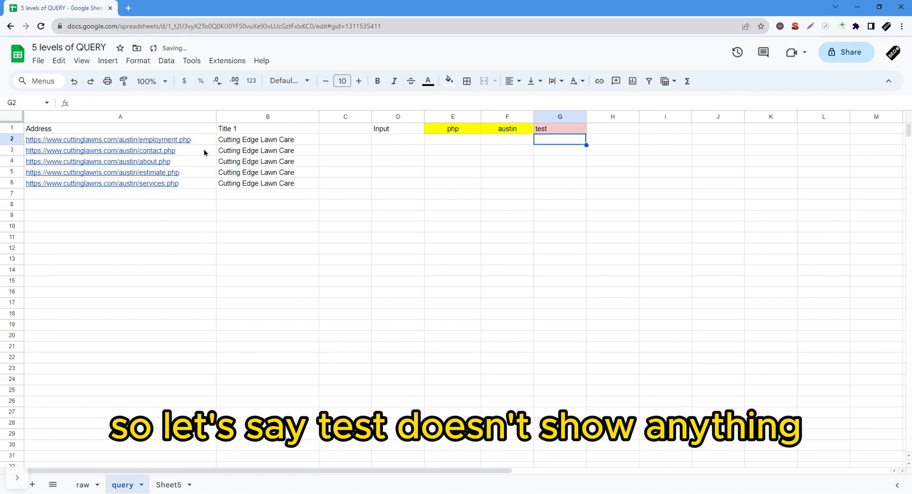
left_click(277, 216)
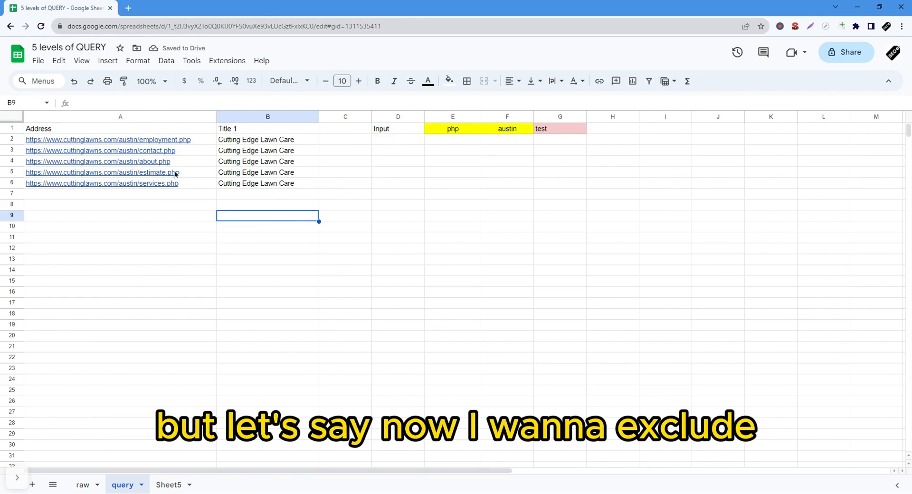
key("Up")
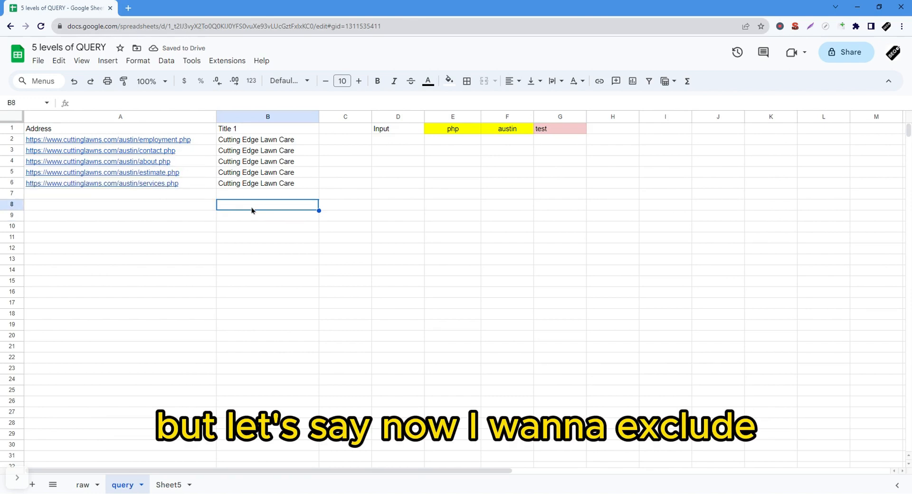
Set exclude cell G1 to about to leave the about page out of the list.
left_click(183, 164)
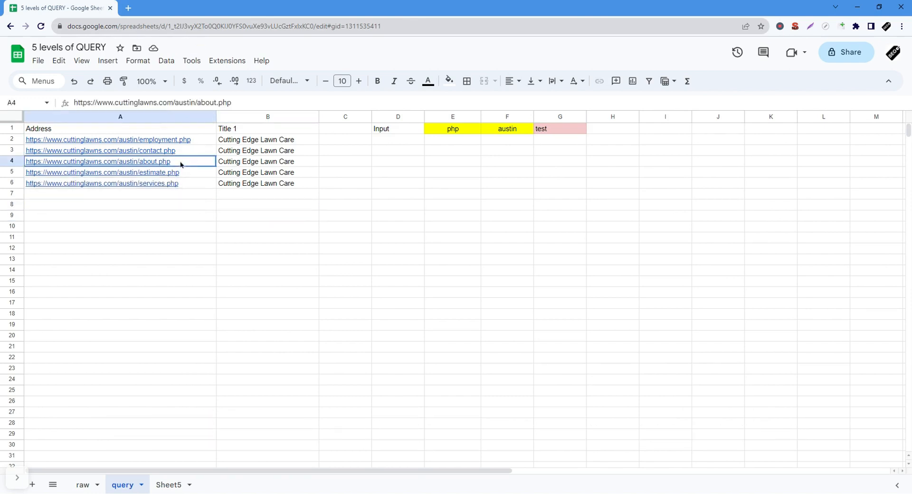
left_click(562, 132)
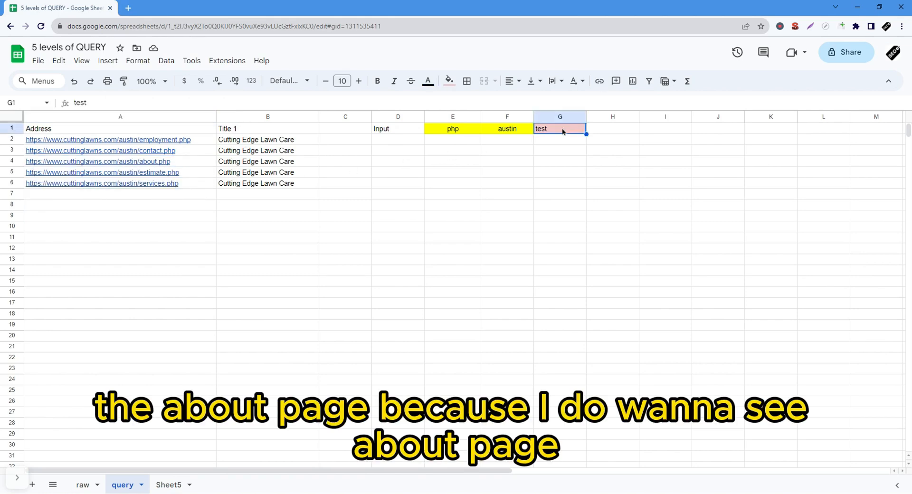
type("about")
key("Return")
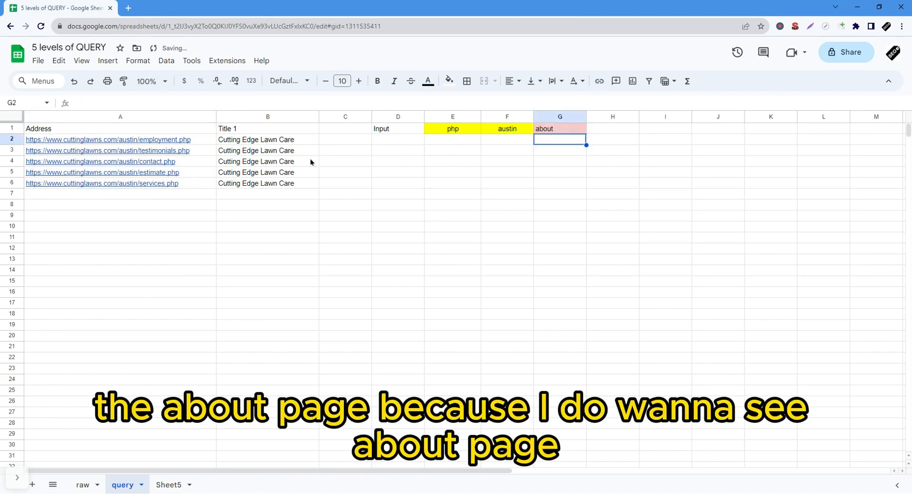
left_click_drag(143, 139, 171, 181)
left_click(256, 220)
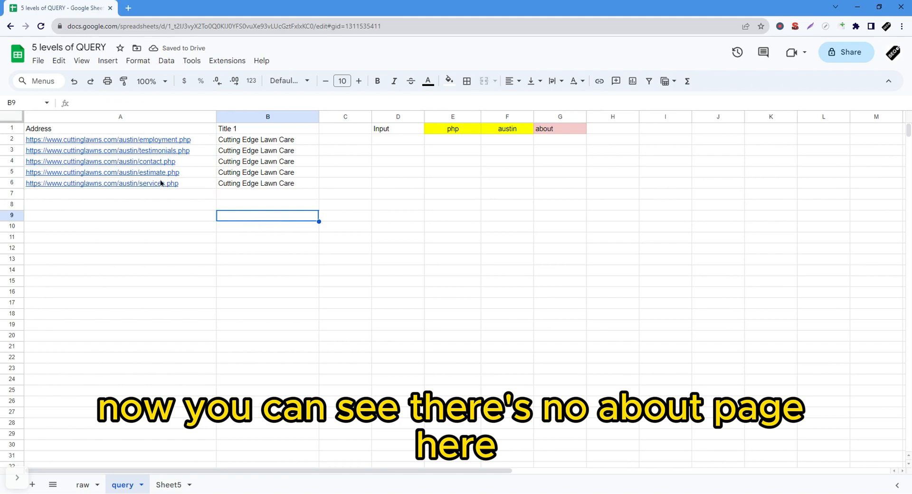
Set exclude cell G1 to contact to leave the contact page out of the list.
left_click(548, 130)
type("conta")
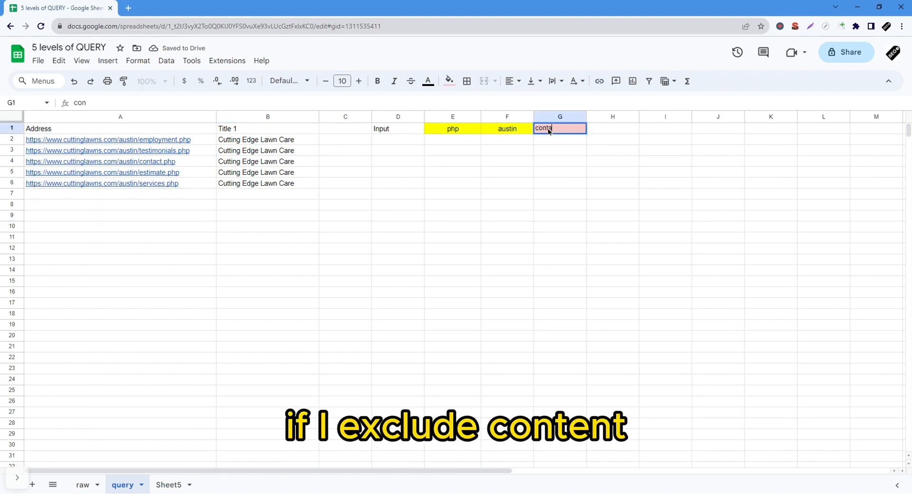
type("ct")
key("Return")
left_click_drag(172, 165, 258, 174)
left_click(193, 207)
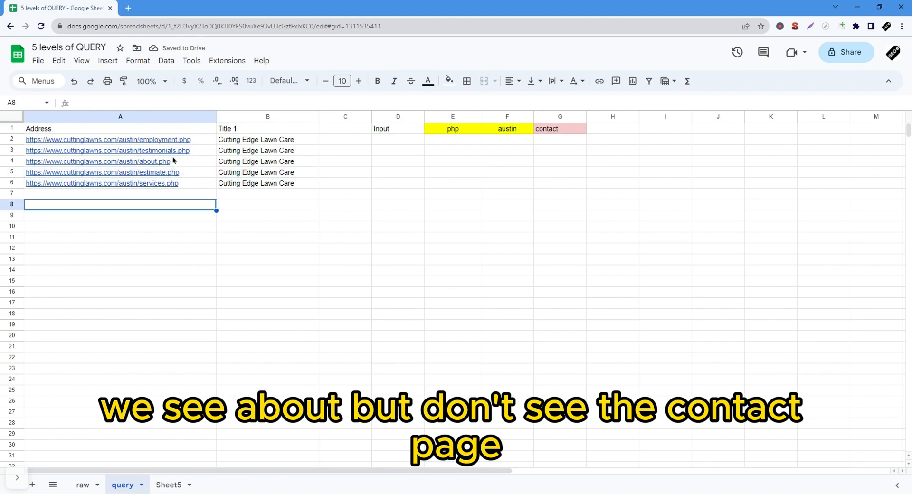
left_click(279, 210)
Widen the Address and Content Type columns on the raw sheet so the content types are readable.
left_click(83, 484)
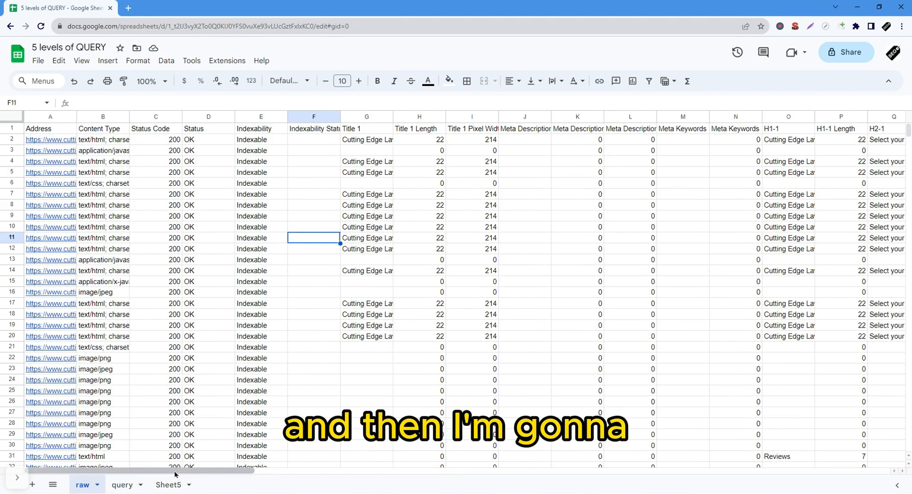
left_click_drag(175, 473, 115, 467)
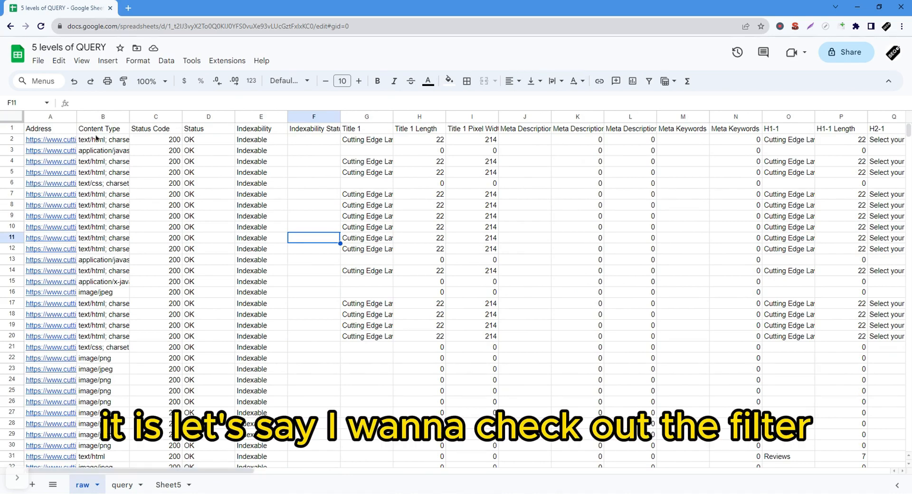
left_click(97, 118)
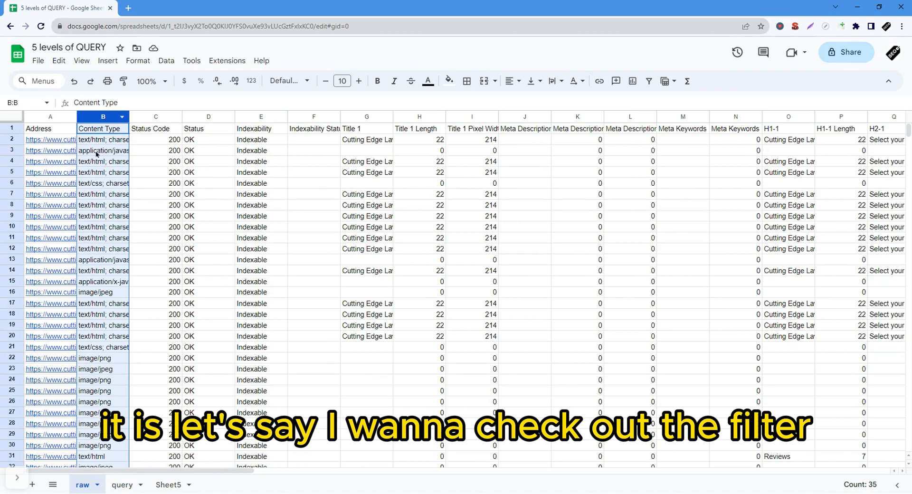
left_click_drag(77, 118, 184, 117)
left_click(127, 480)
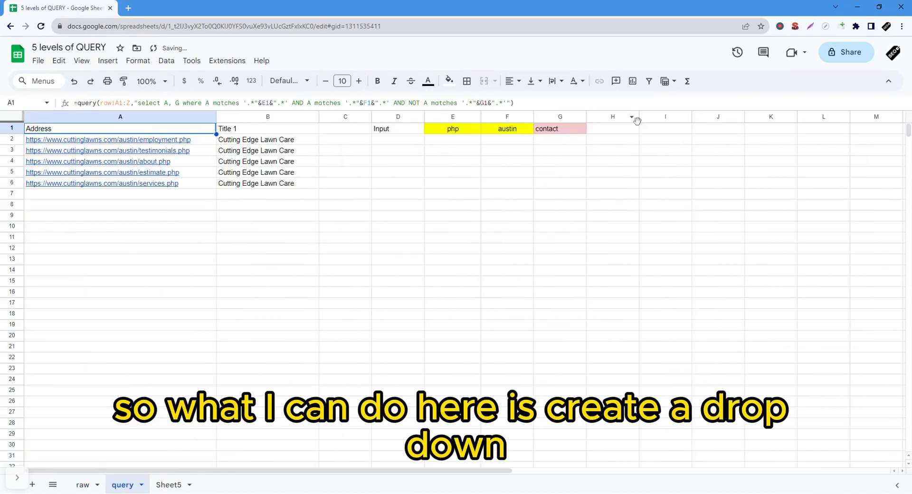
left_click(81, 485)
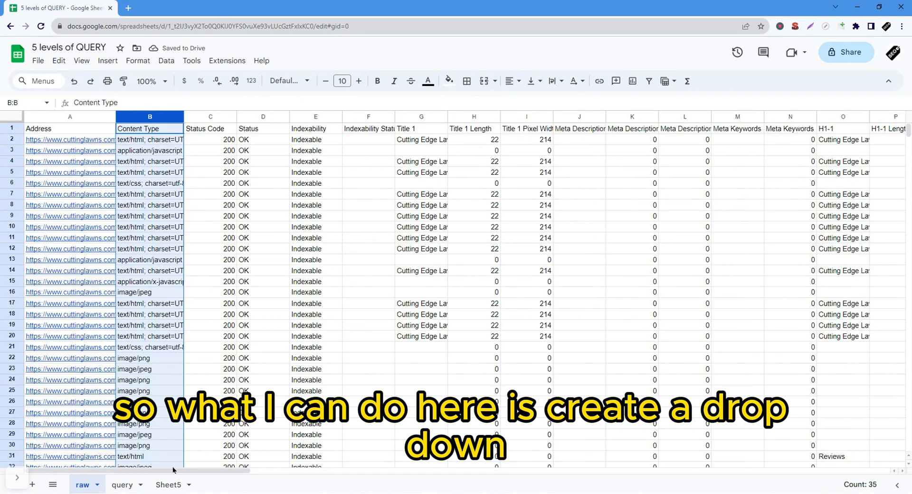
Add a data validation rule to cell I1 on the query sheet with the criteria Dropdown (from a range).
left_click(122, 484)
left_click(662, 128)
left_click(166, 60)
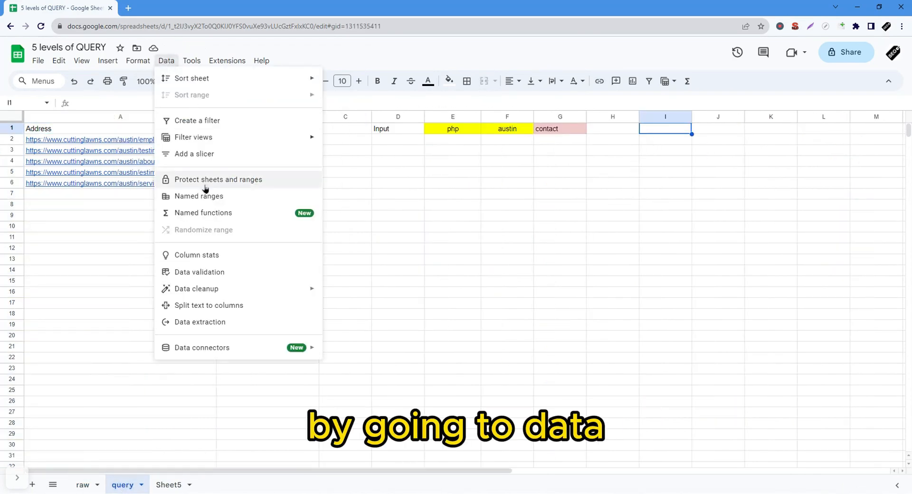
left_click(207, 276)
left_click(854, 118)
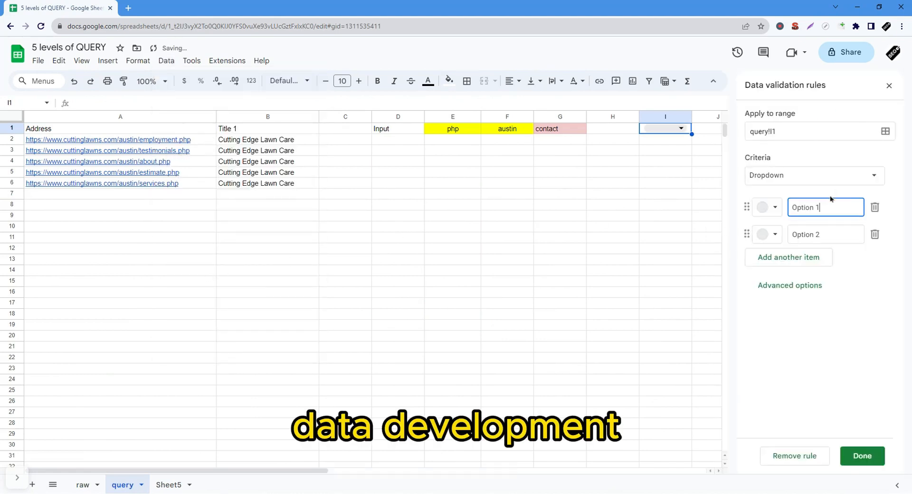
left_click(816, 179)
left_click(813, 191)
left_click(814, 177)
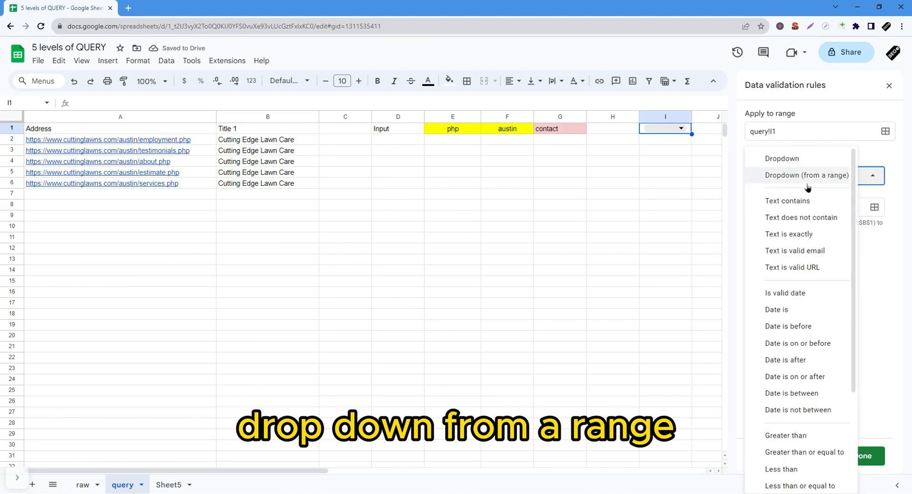
left_click(898, 182)
Set the source range of the I1 dropdown rule to raw!B1:B, save it and return to the query sheet.
left_click(832, 204)
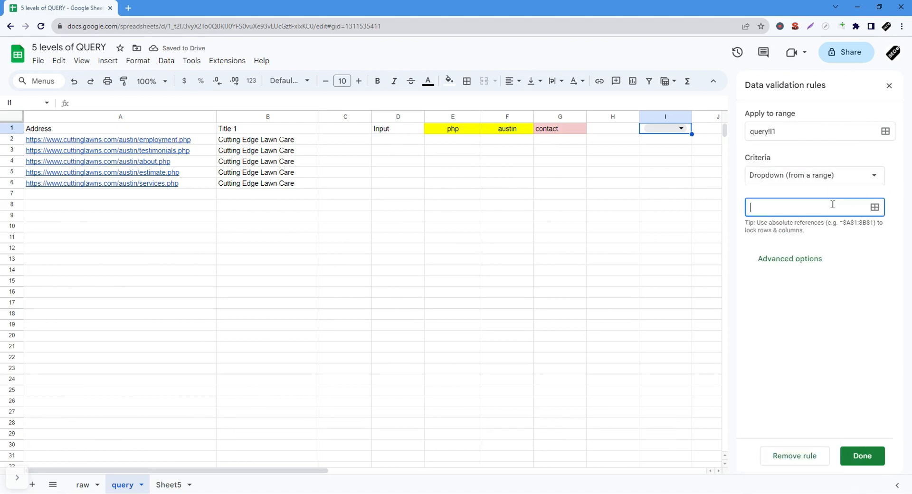
left_click(874, 207)
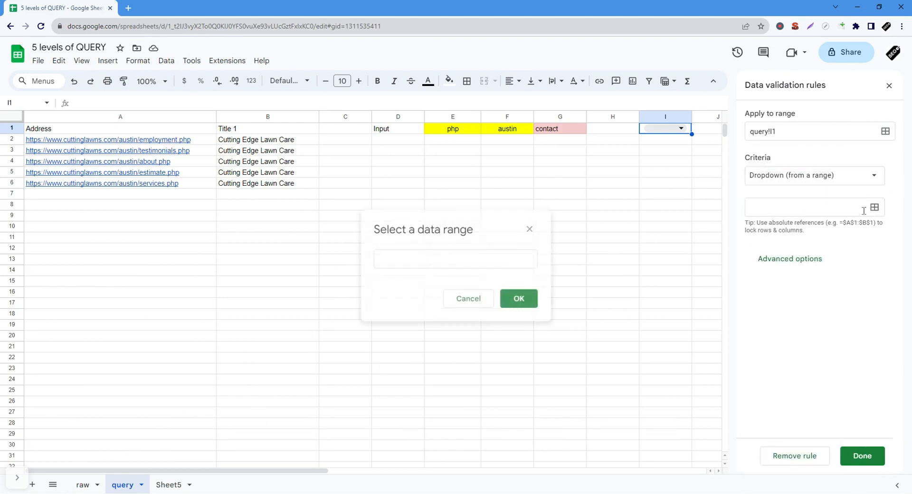
left_click(83, 484)
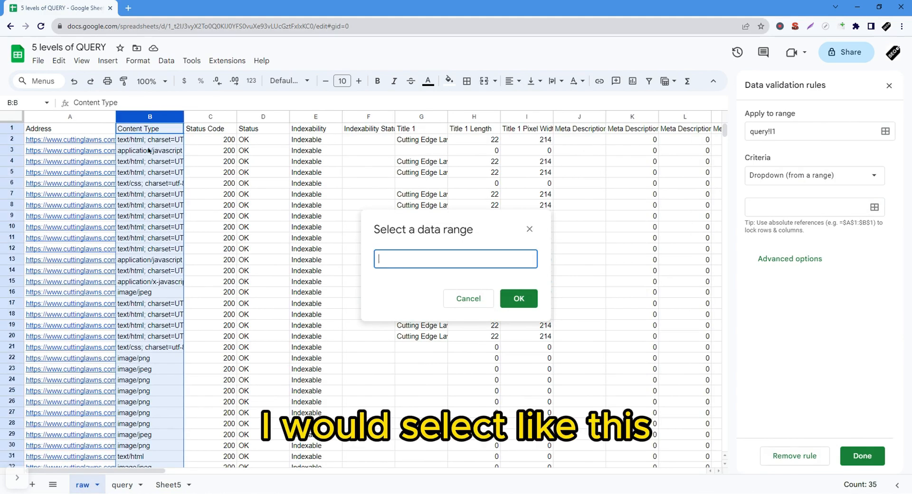
left_click_drag(150, 128, 150, 183)
left_click(442, 257)
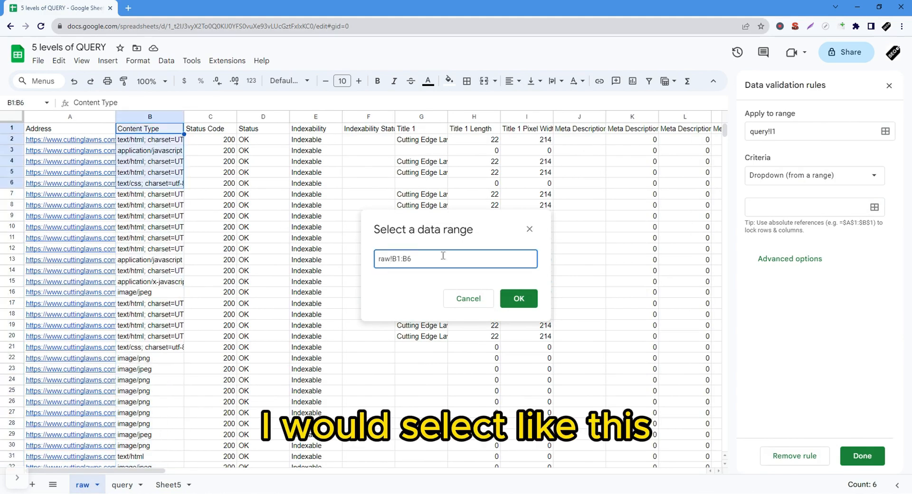
key("BackSpace")
left_click(519, 298)
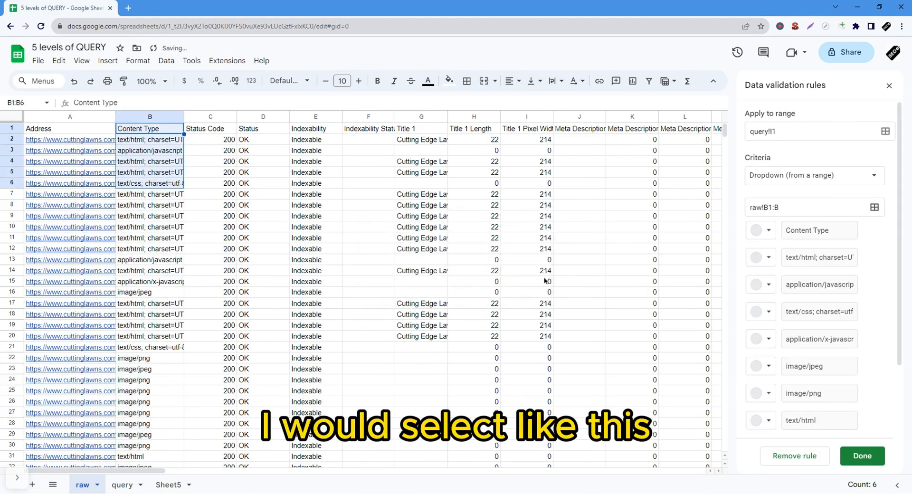
left_click(861, 455)
left_click(122, 484)
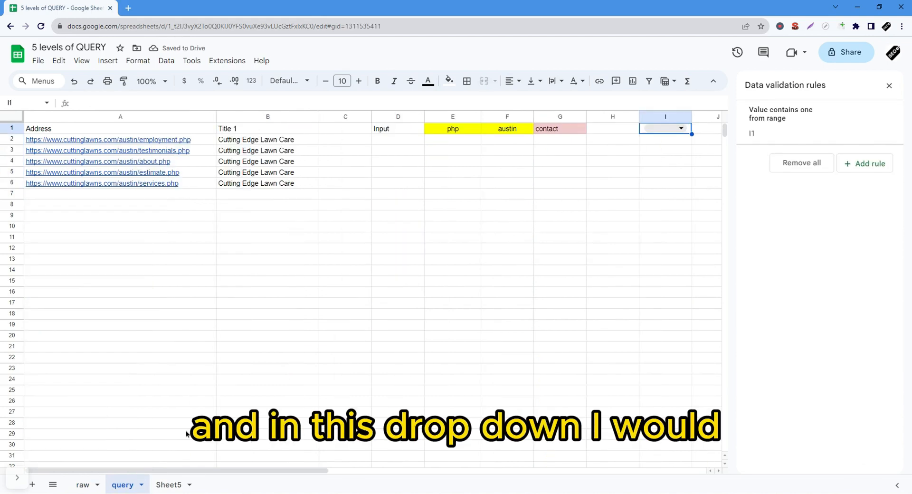
left_click(888, 86)
Widen column I on the query sheet and check the content-type options in the I1 dropdown.
left_click_drag(693, 116, 730, 116)
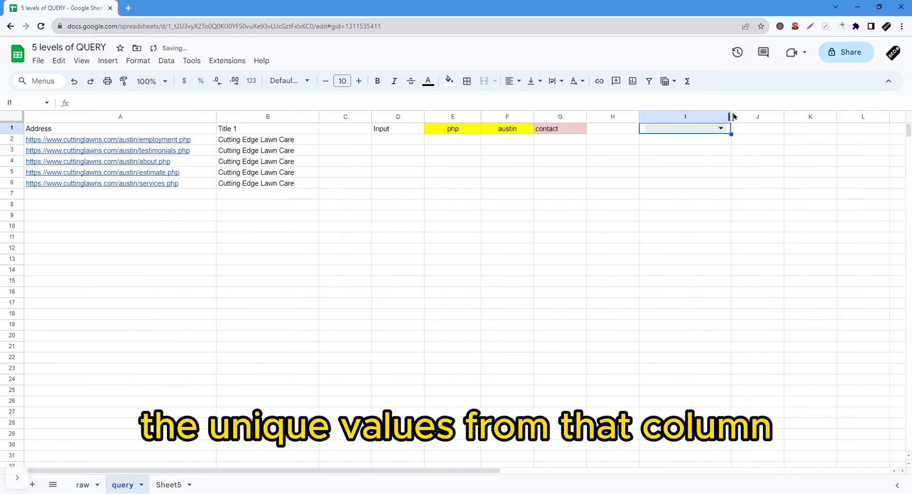
left_click(723, 129)
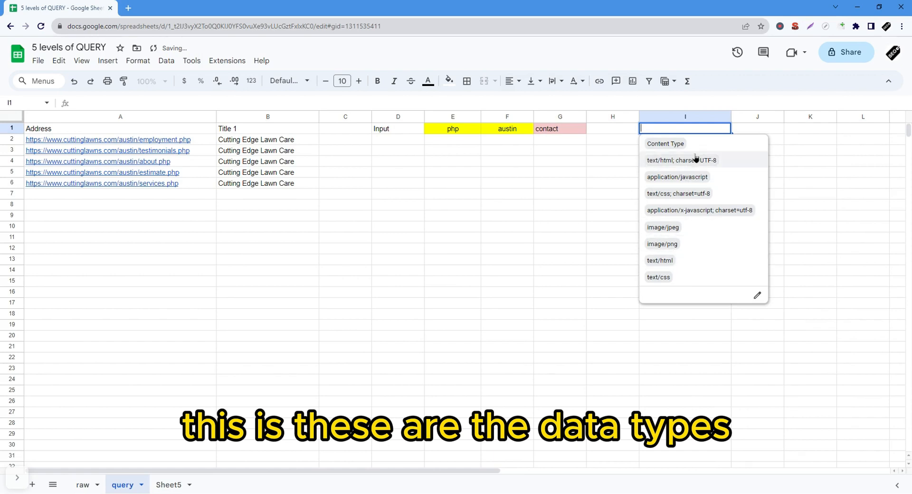
left_click(674, 143)
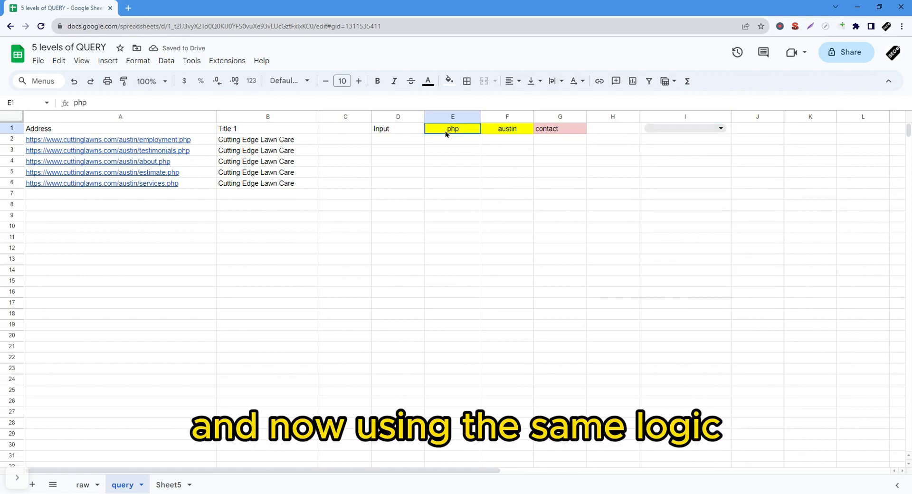
left_click_drag(448, 128, 582, 131)
left_click(608, 131)
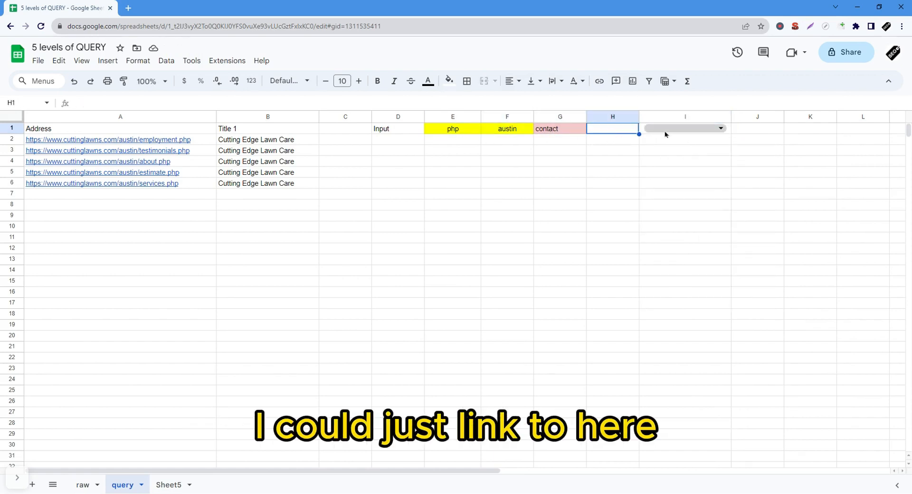
left_click(194, 132)
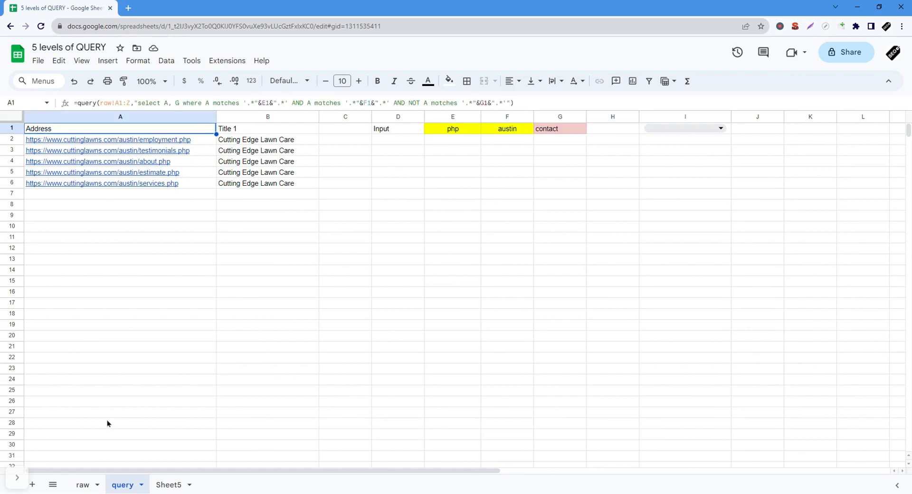
left_click(83, 484)
left_click(122, 484)
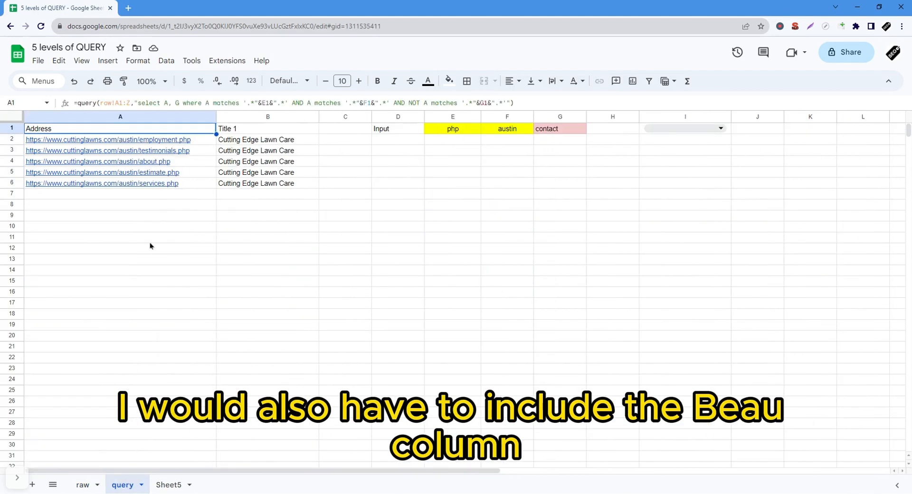
left_click(175, 103)
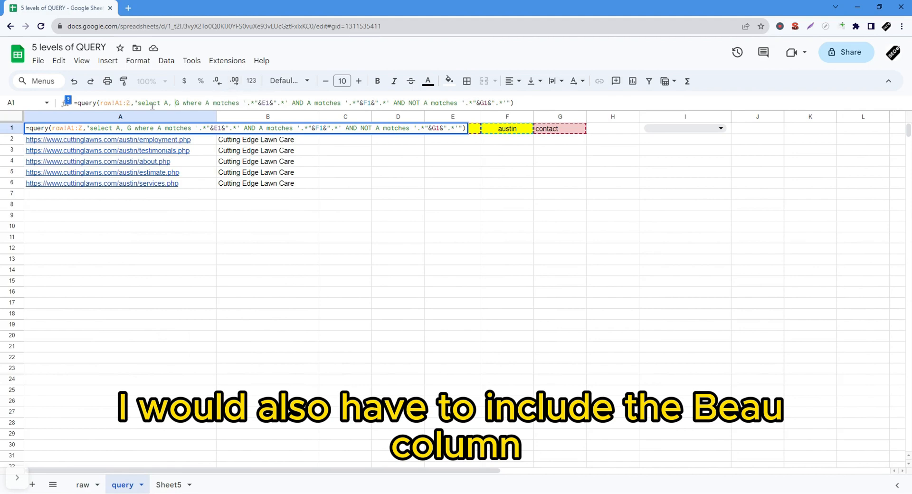
key("Escape")
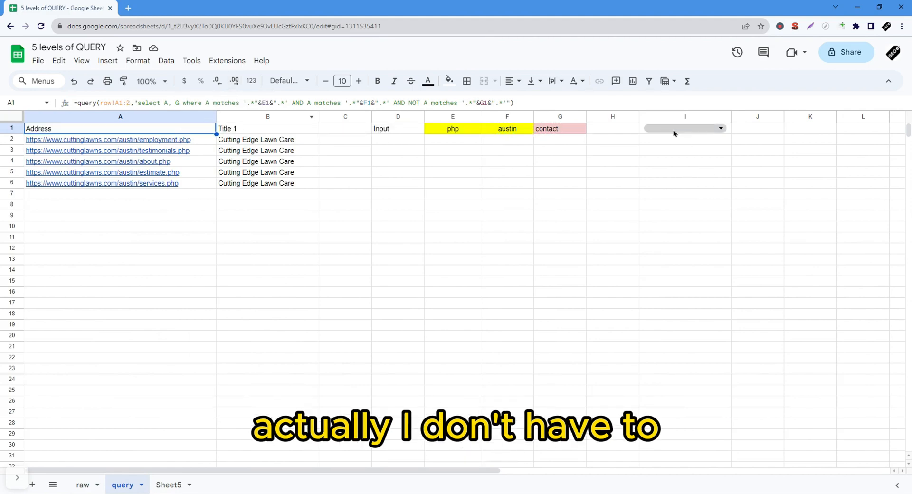
Try to append the condition AND B matches to the end of the query string in A1.
left_click(508, 103)
type("AND ")
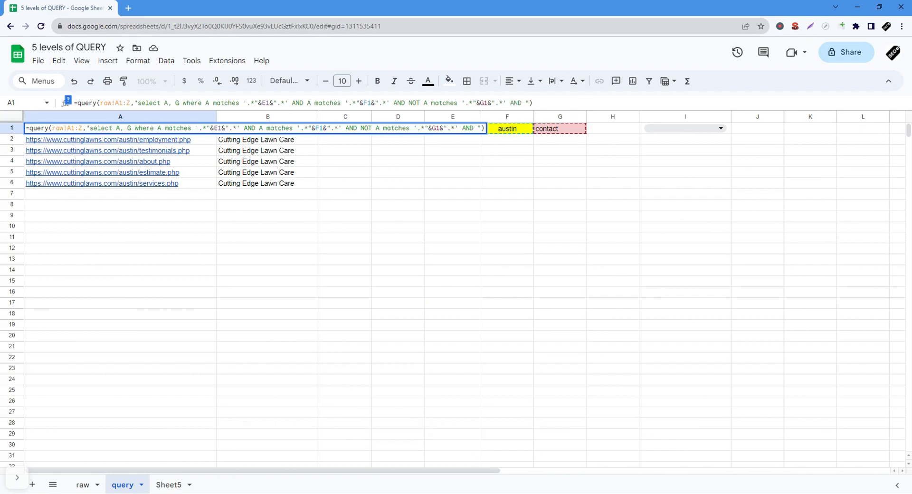
type("B matches")
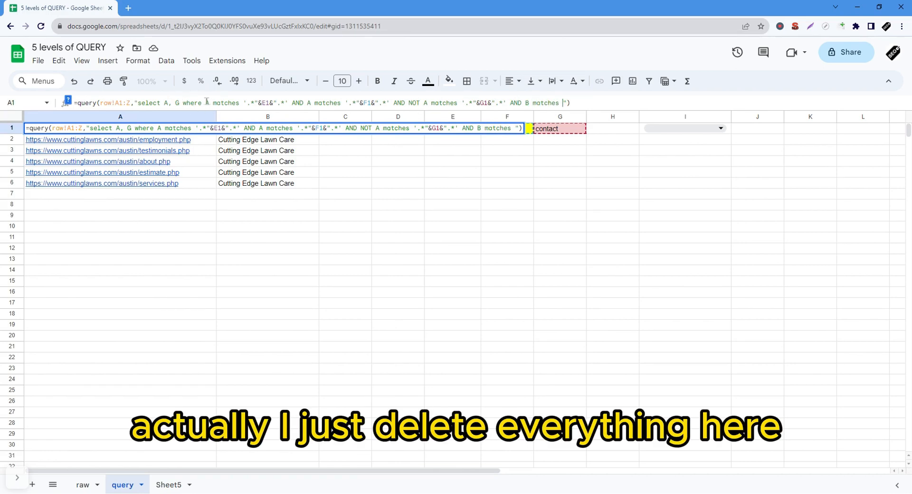
Replace all where conditions of the A1 query with the single condition B matches '.*"&I1&".*'.
left_click_drag(205, 101, 556, 102)
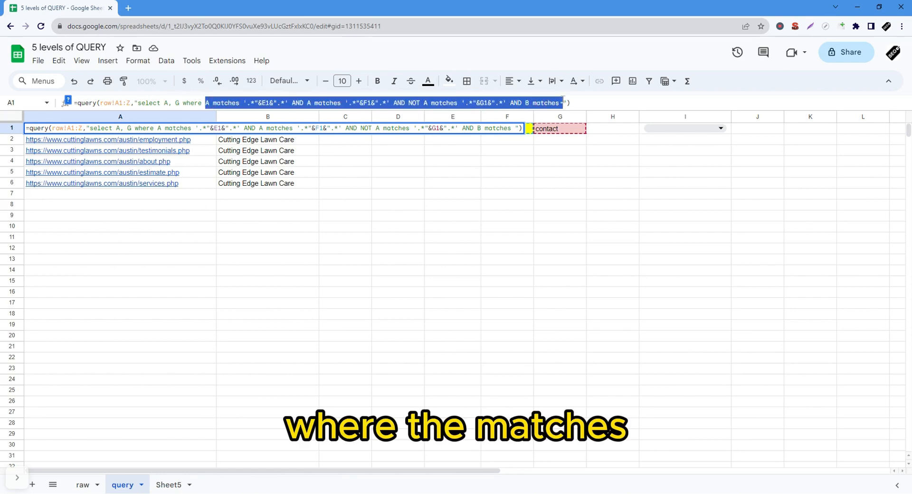
key("BackSpace")
type("B m")
type("atches '.*")
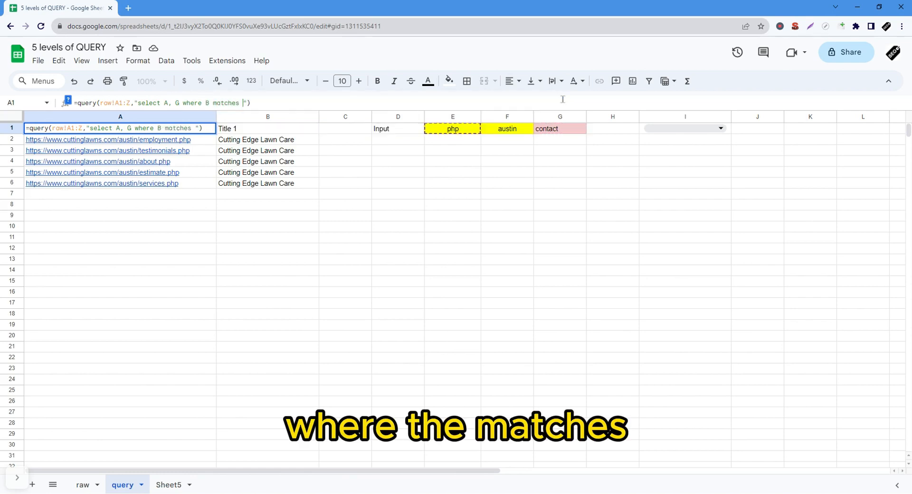
type(".*")
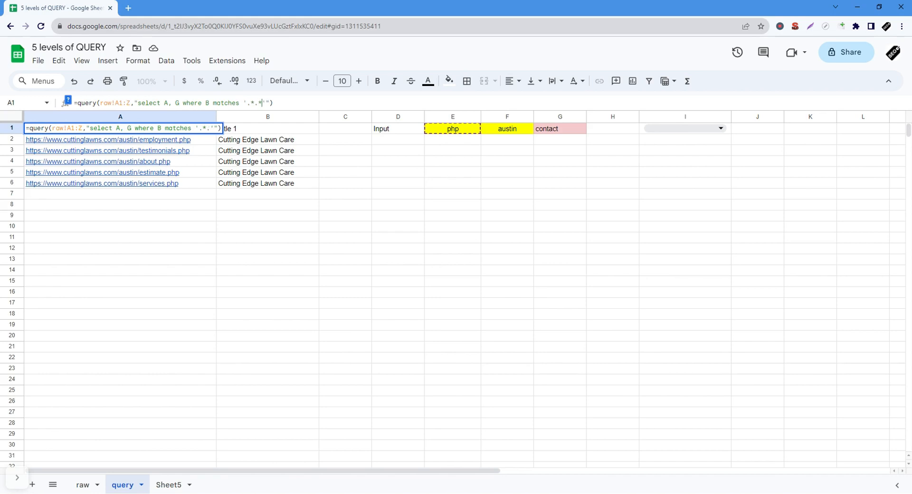
type("\"&\"")
key("Left")
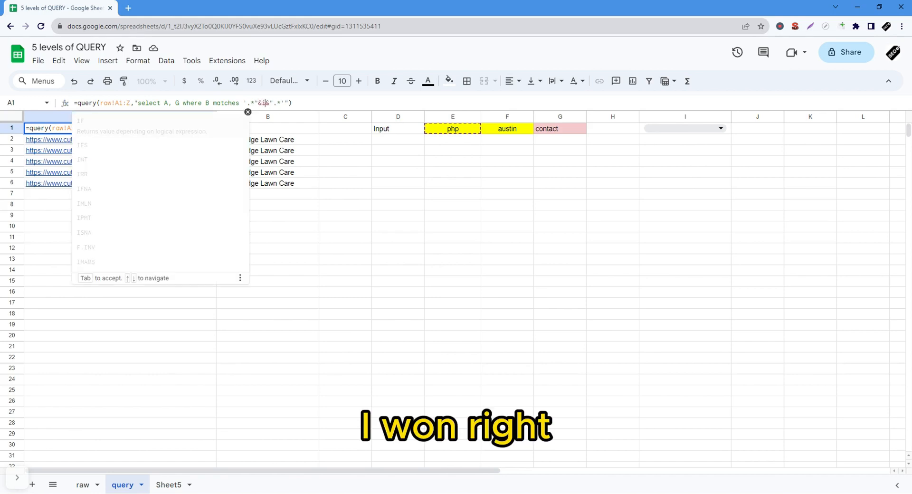
key("Return")
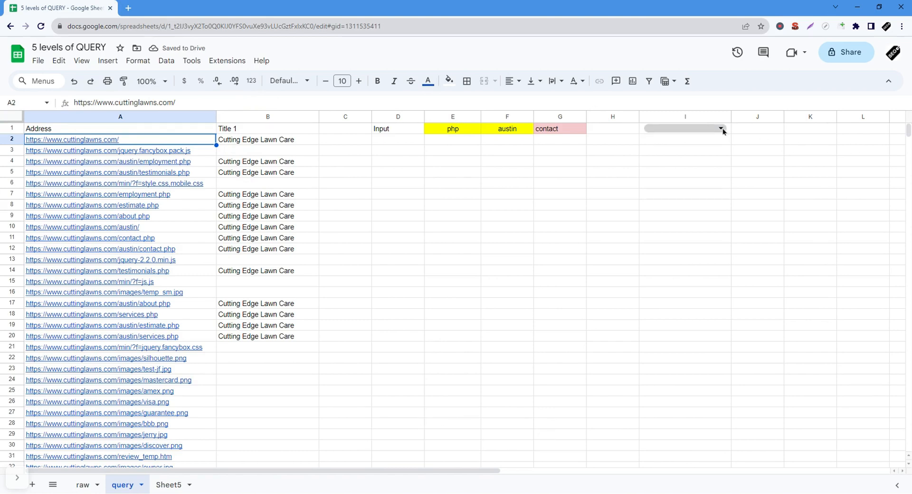
Change the source range of the I1 dropdown rule to =raw!$B$2:$B to leave out the header.
left_click(693, 128)
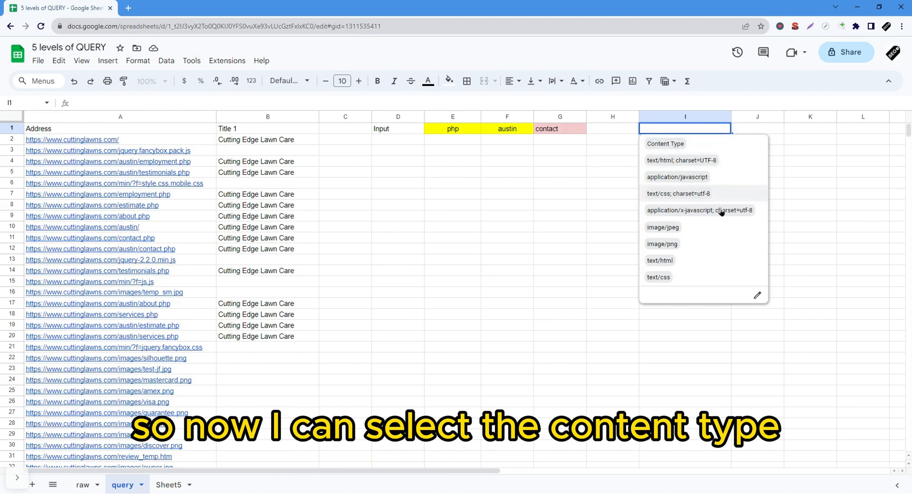
left_click(572, 226)
left_click(641, 130)
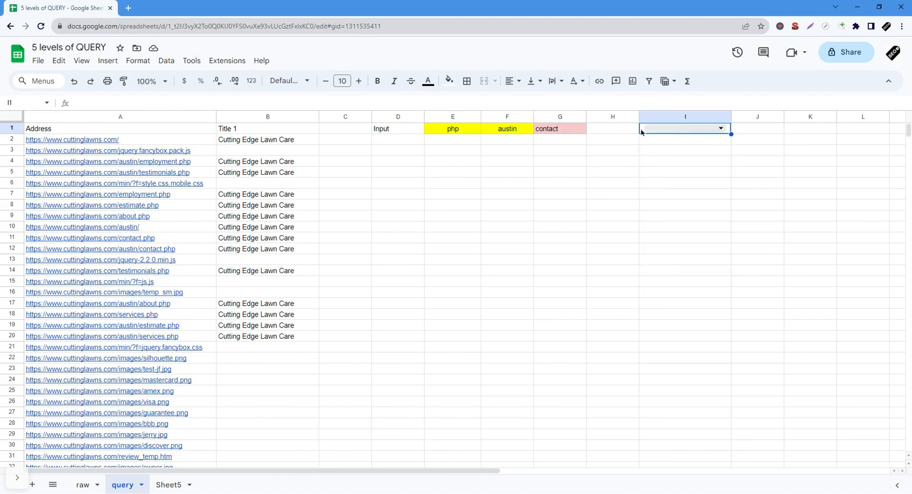
left_click(167, 60)
left_click(198, 270)
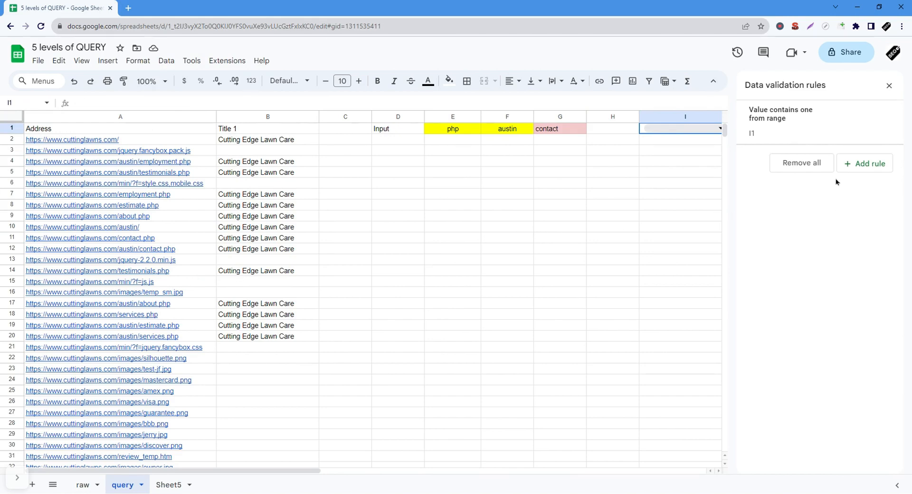
left_click(800, 134)
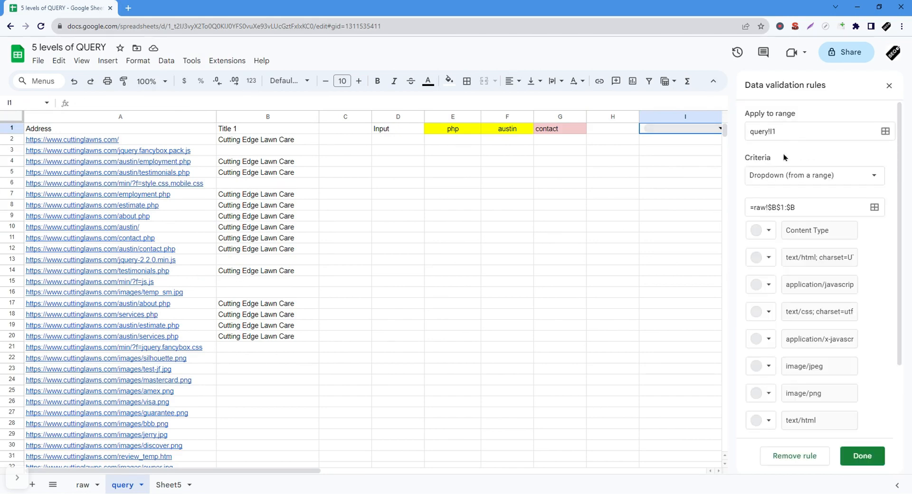
left_click(780, 207)
key("BackSpace")
type("2")
left_click(861, 455)
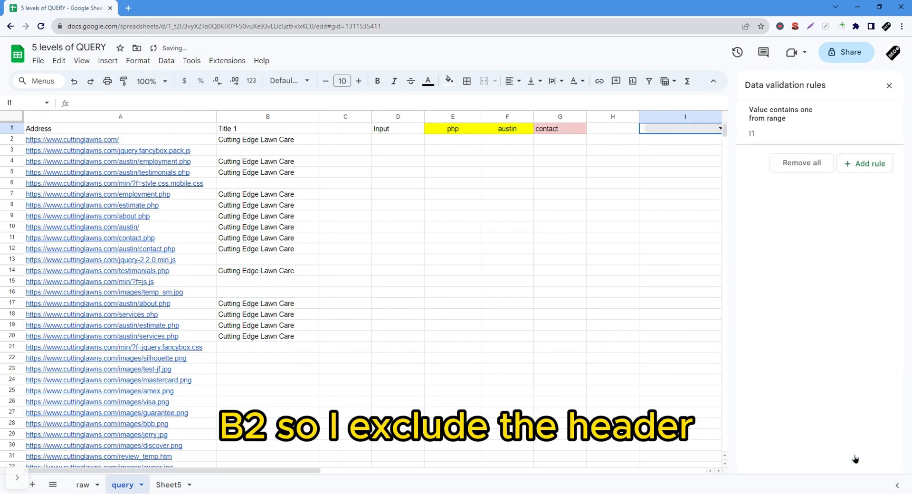
left_click(889, 86)
Choose image/png in the I1 dropdown and fit the Address column to its contents.
left_click(667, 134)
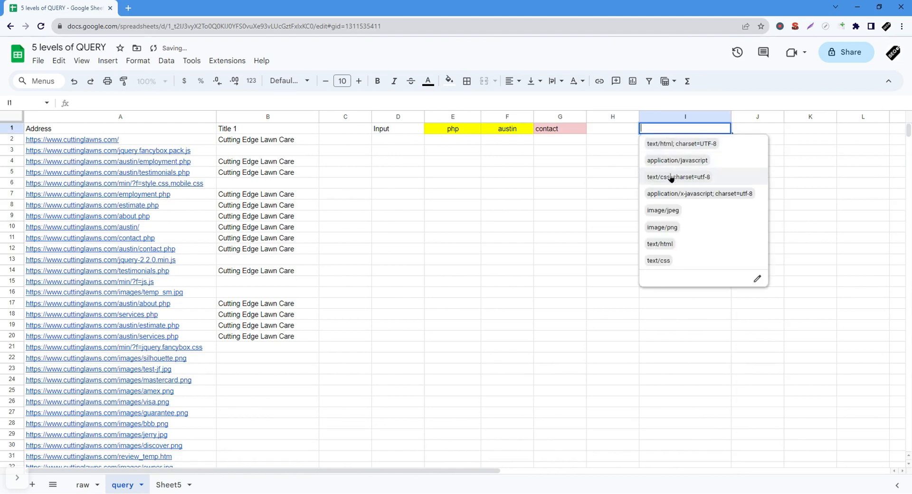
left_click(677, 230)
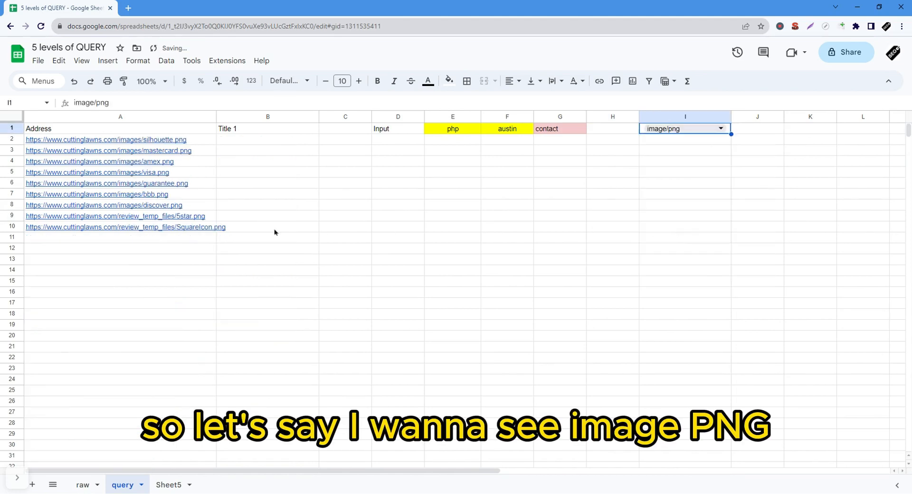
double_click(216, 116)
Add column B to the select list of the A1 query and check the returned Content Type column.
left_click(194, 132)
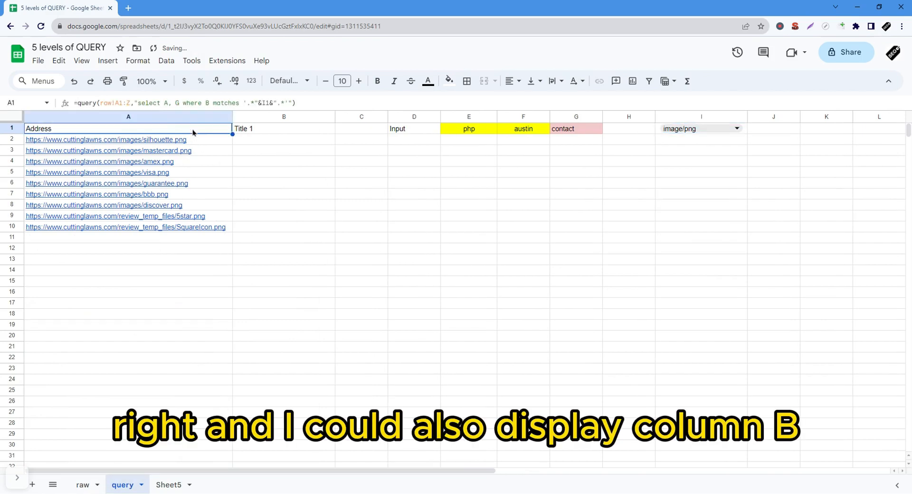
left_click(179, 106)
type(",B")
key("Return")
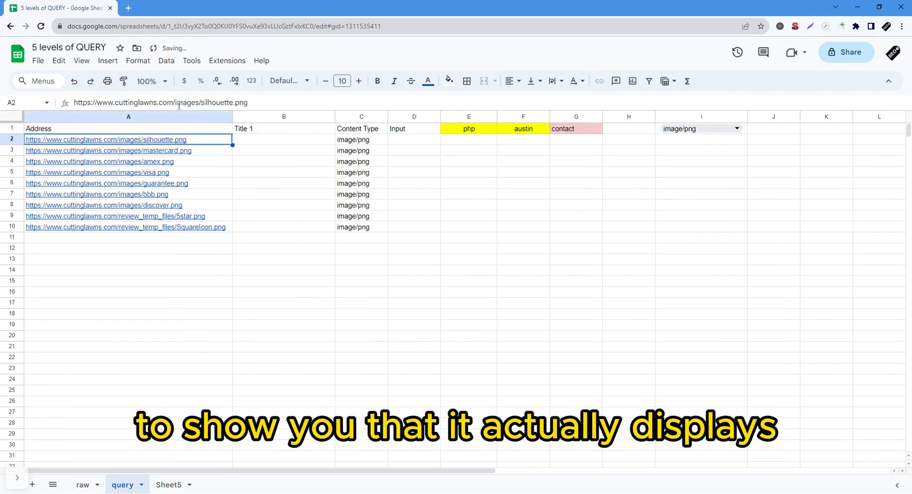
left_click_drag(377, 143, 377, 227)
left_click(361, 128)
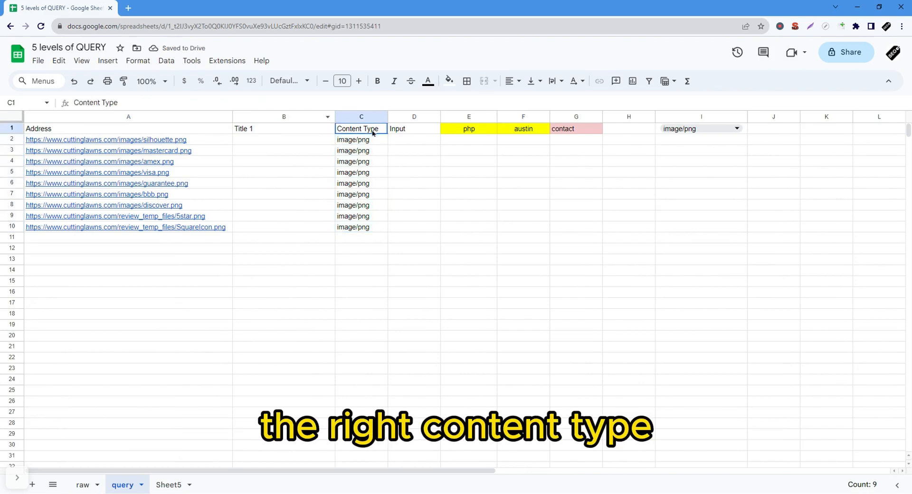
Filter the list with the I1 dropdown by application/x-javascript; charset=utf-8, by text/css; charset=utf-8 and finally by application/javascript.
left_click(711, 128)
left_click(702, 192)
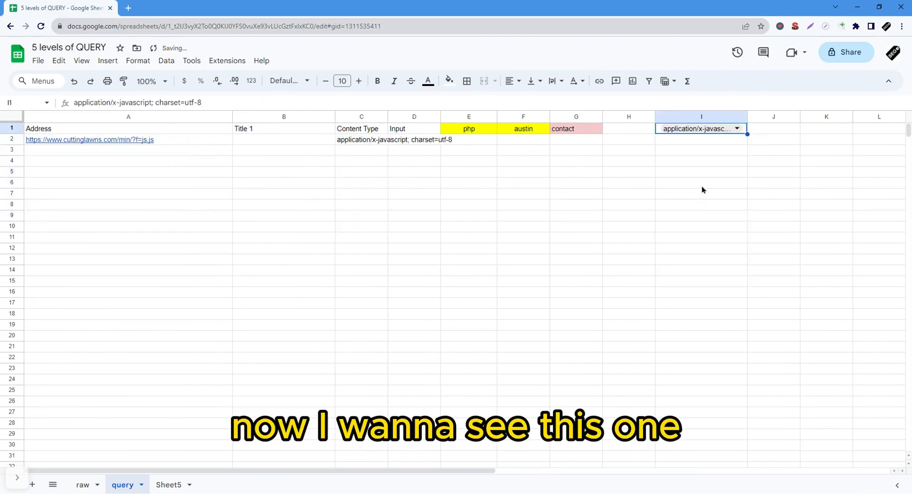
left_click(696, 130)
left_click(696, 177)
left_click(691, 129)
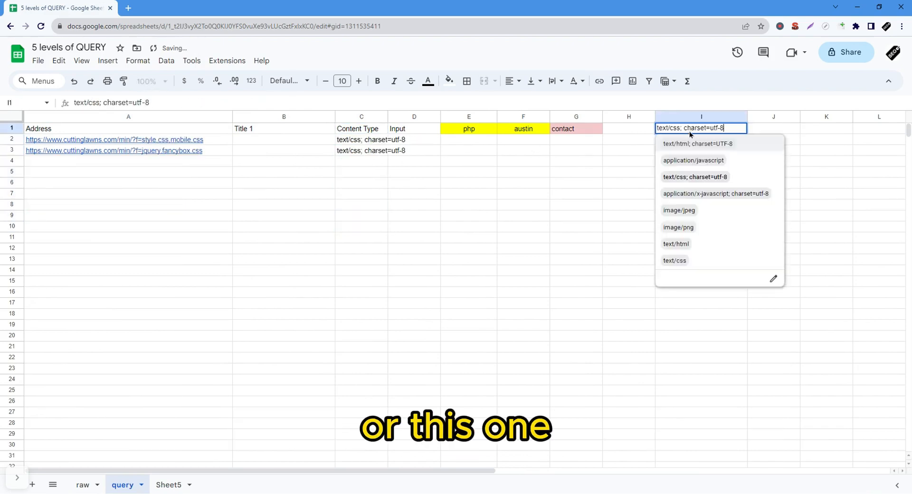
left_click(689, 160)
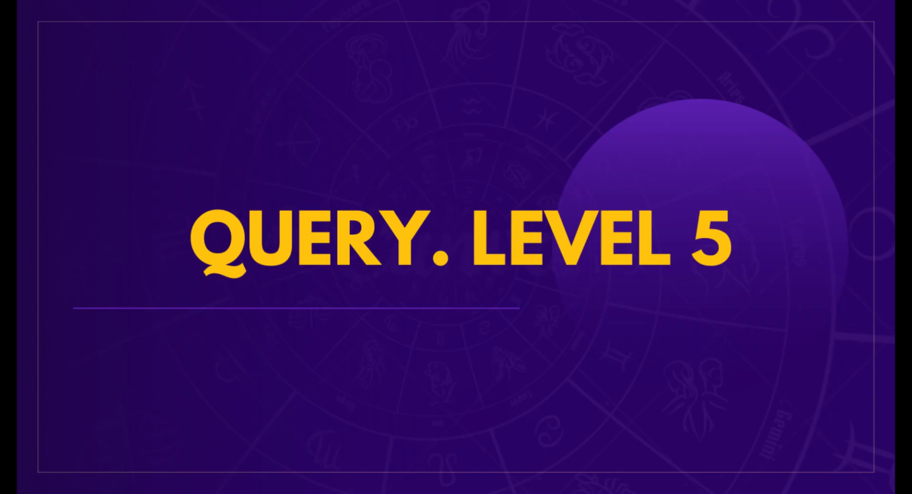
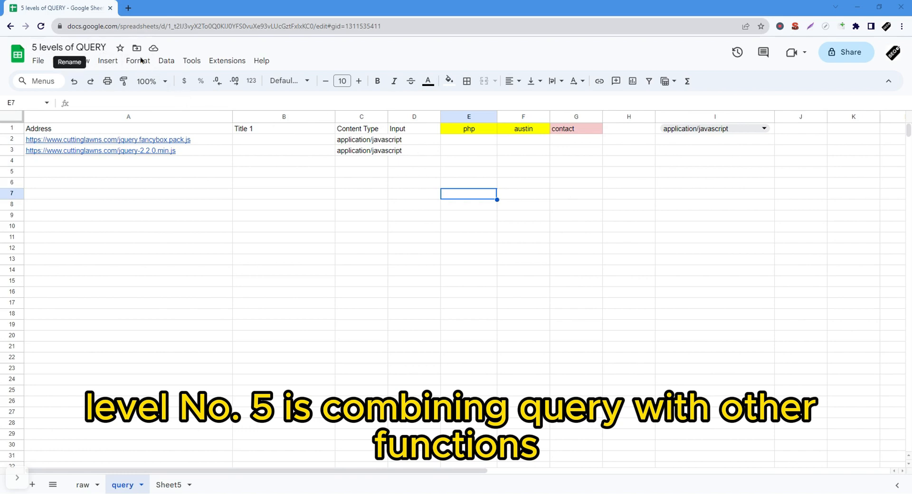
Examine the regular-expression condition matches '.*"&I1&".*' in the A1 query formula.
left_click(212, 133)
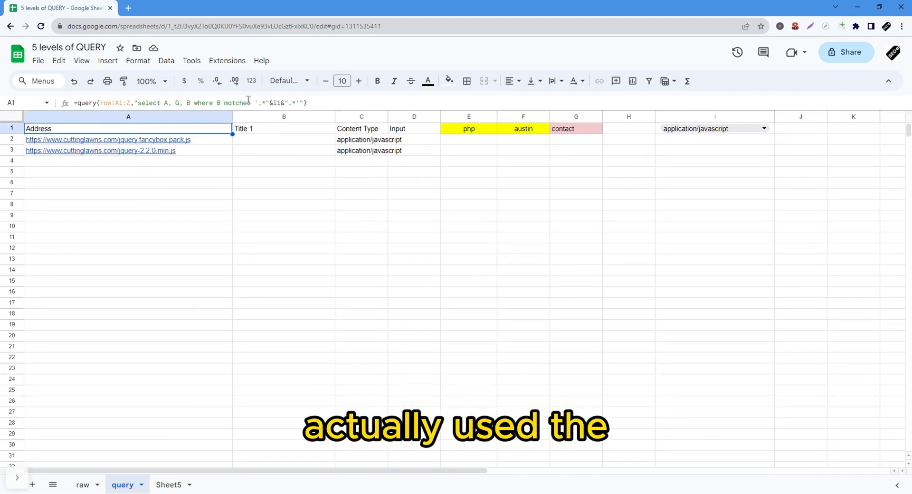
left_click_drag(250, 101, 229, 101)
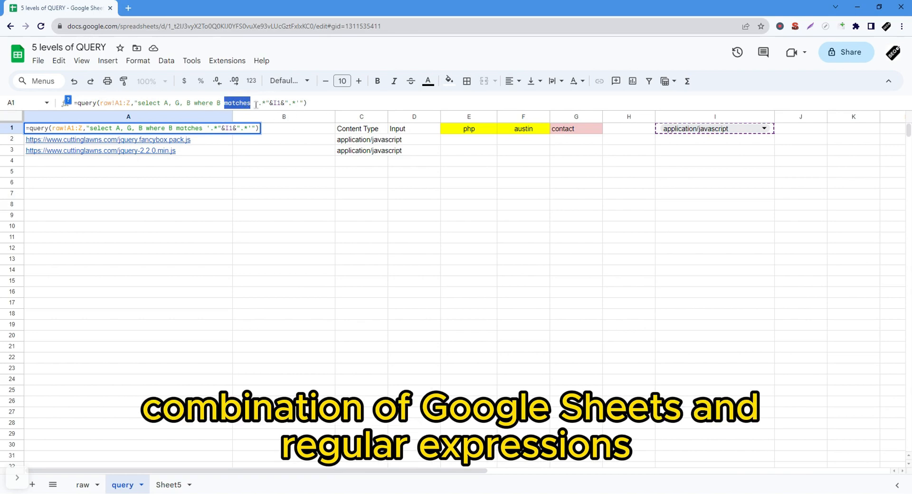
left_click(225, 103)
left_click_drag(224, 102, 266, 103)
left_click(255, 103)
left_click(261, 103)
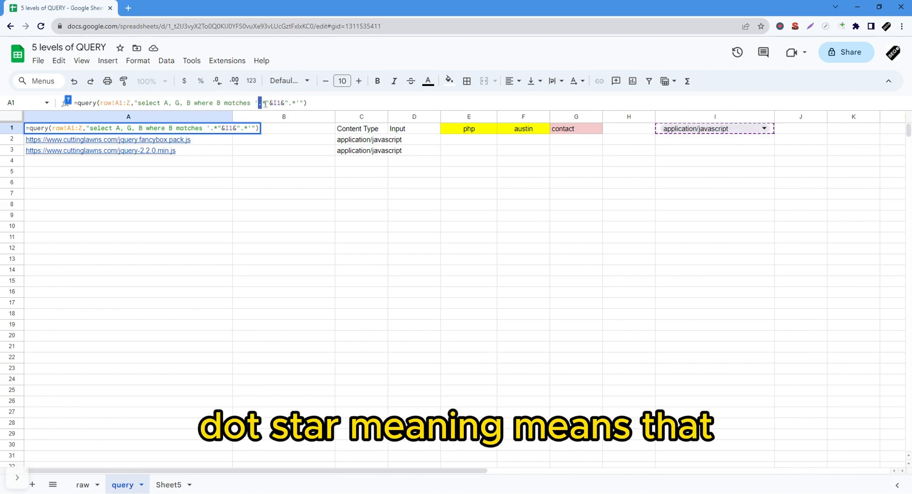
left_click(269, 103)
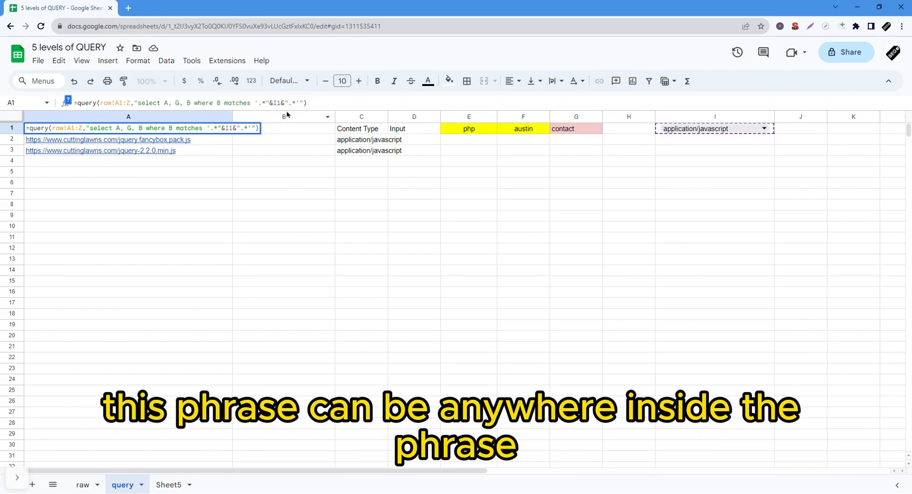
key("Return")
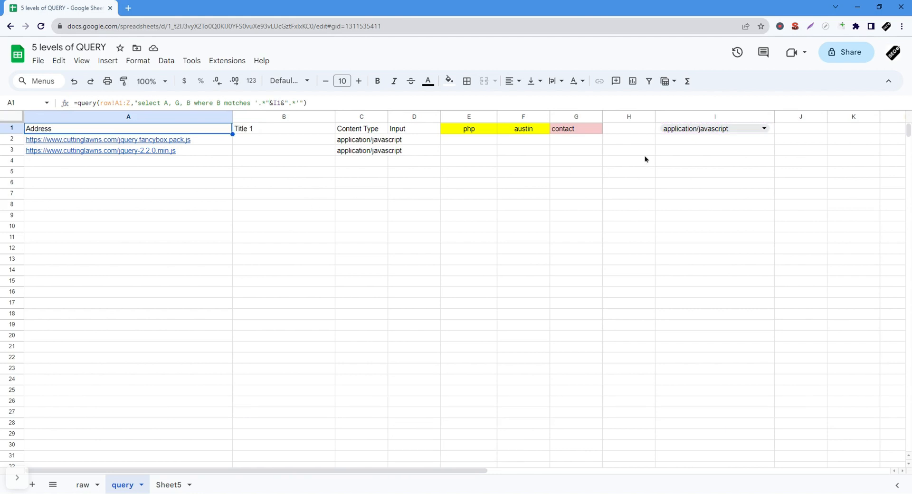
Review the A1 query formula against the keyword in E1, the returned addresses and the raw sheet.
left_click(477, 132)
left_click(208, 129)
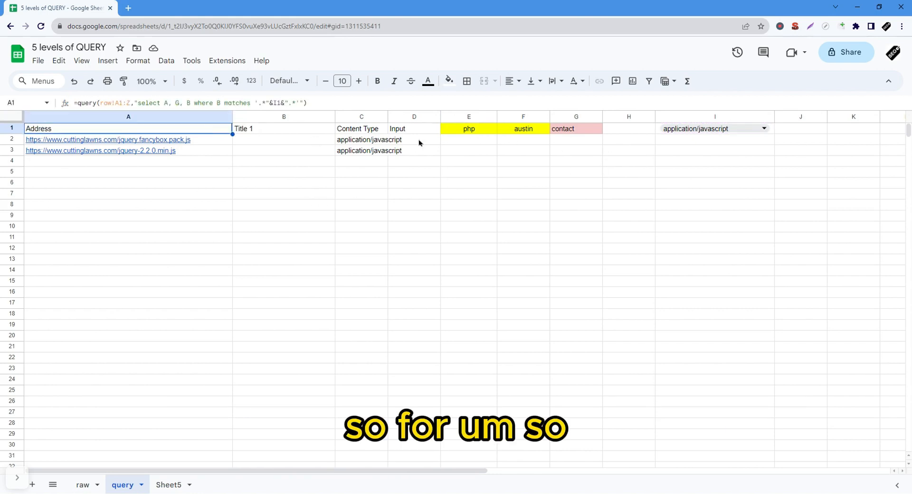
left_click(472, 132)
left_click(212, 126)
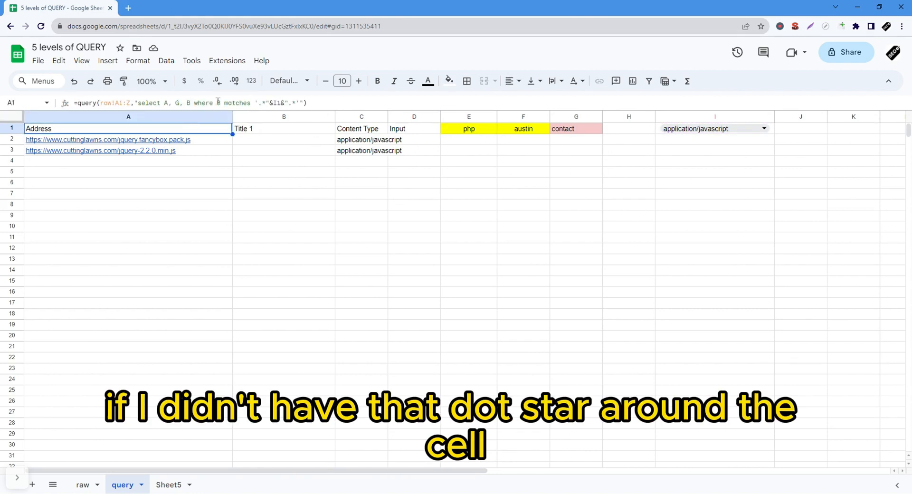
left_click(468, 132)
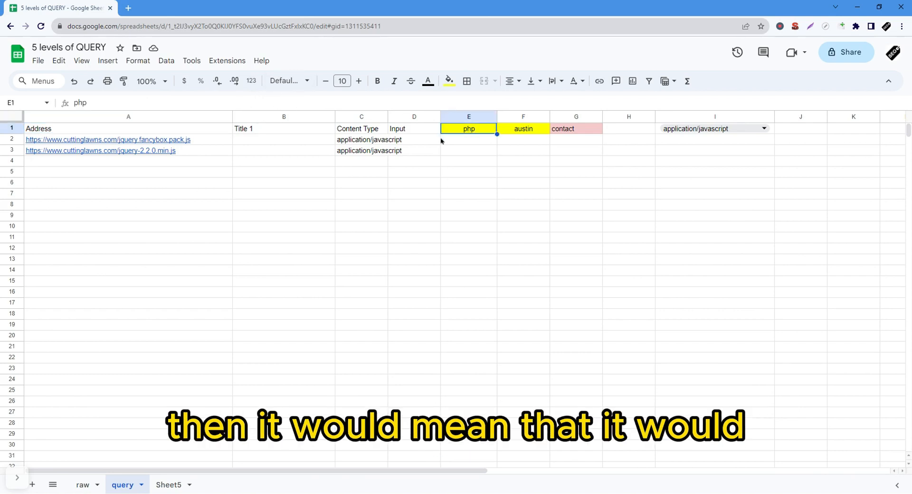
left_click(170, 149)
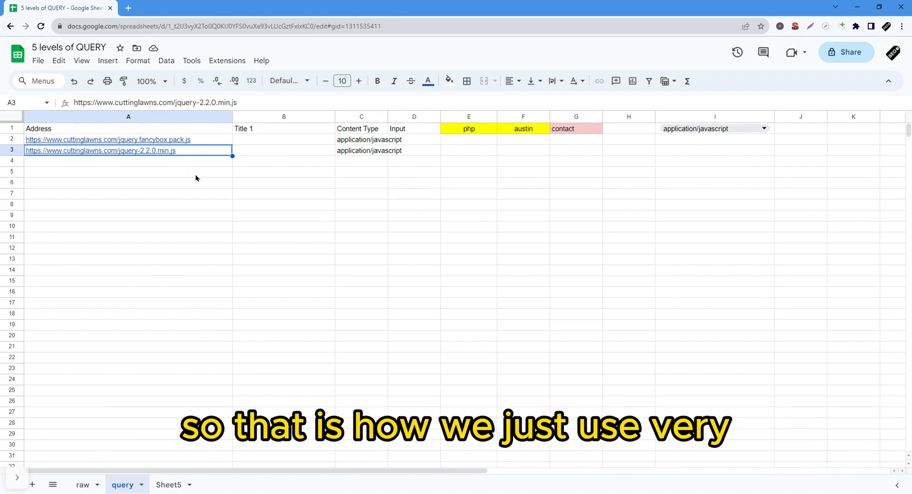
left_click(123, 129)
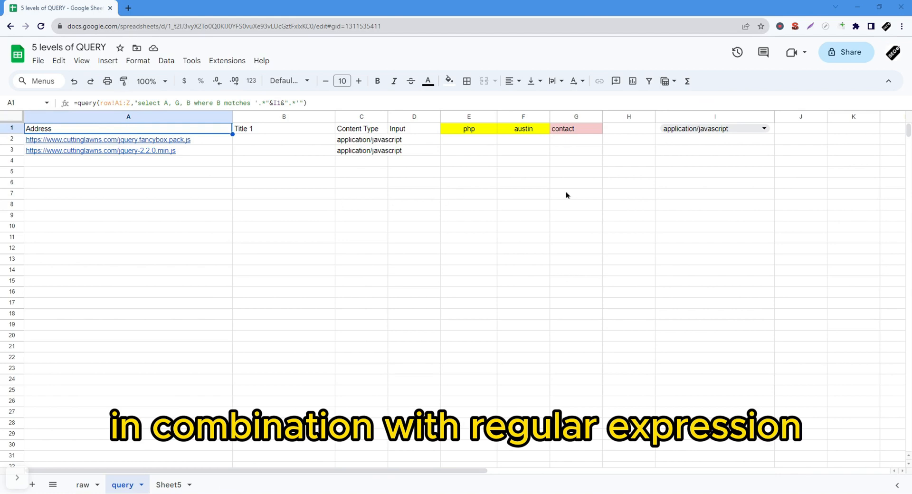
left_click(373, 237)
left_click(206, 133)
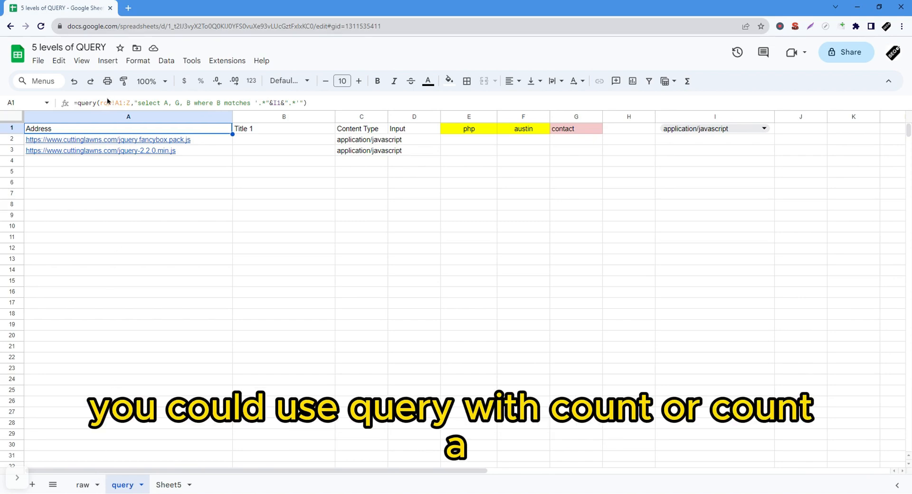
left_click(84, 484)
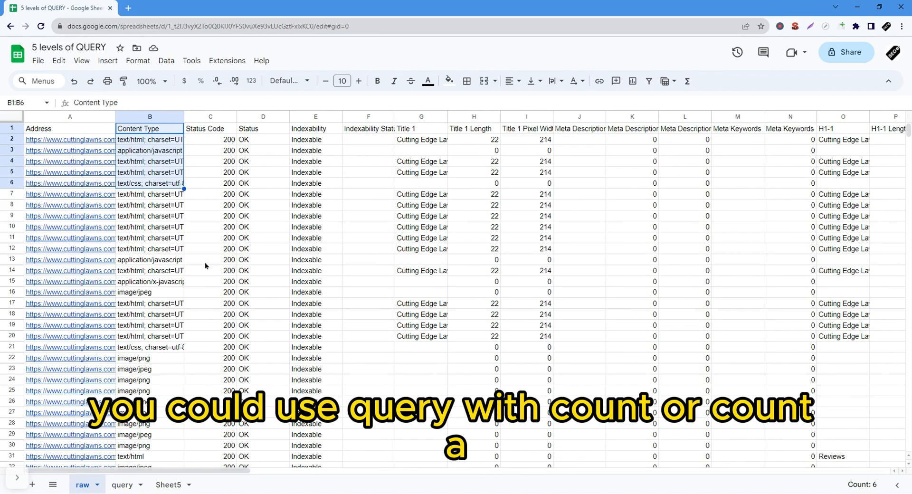
left_click(123, 484)
left_click(522, 184)
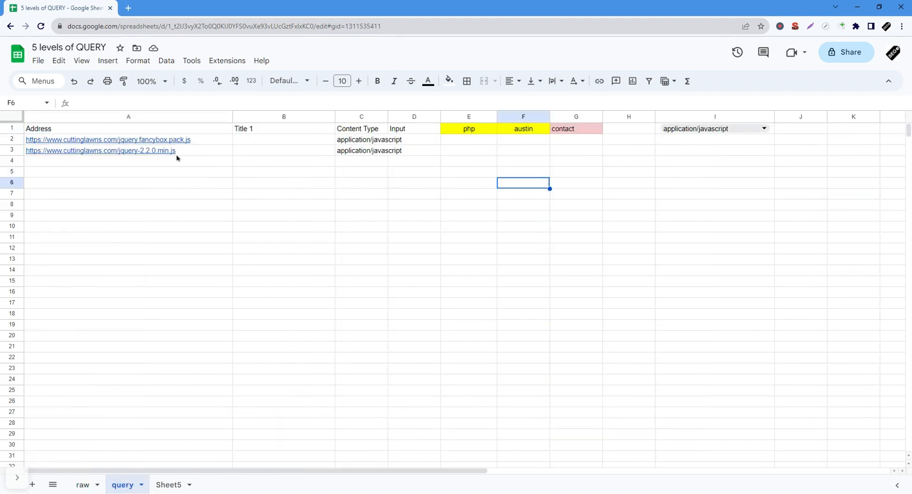
Filter the query list to image/png with the I1 dropdown.
left_click(676, 130)
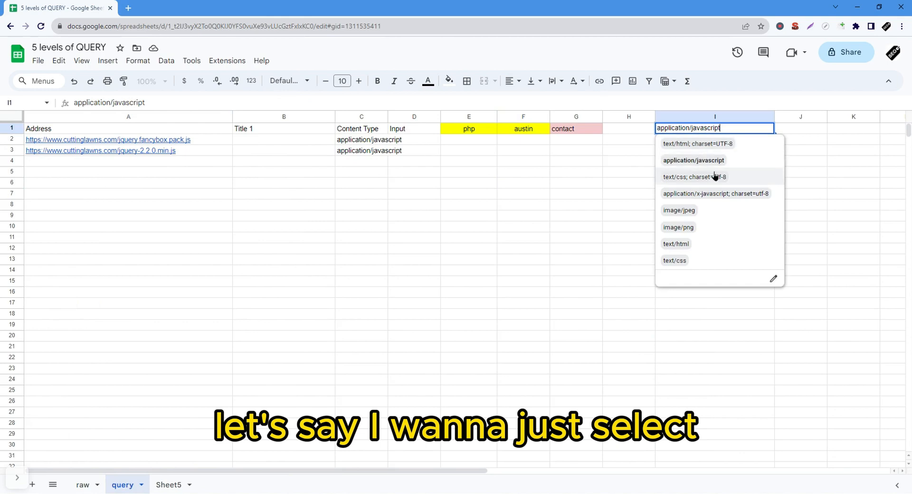
left_click(707, 229)
key("Right")
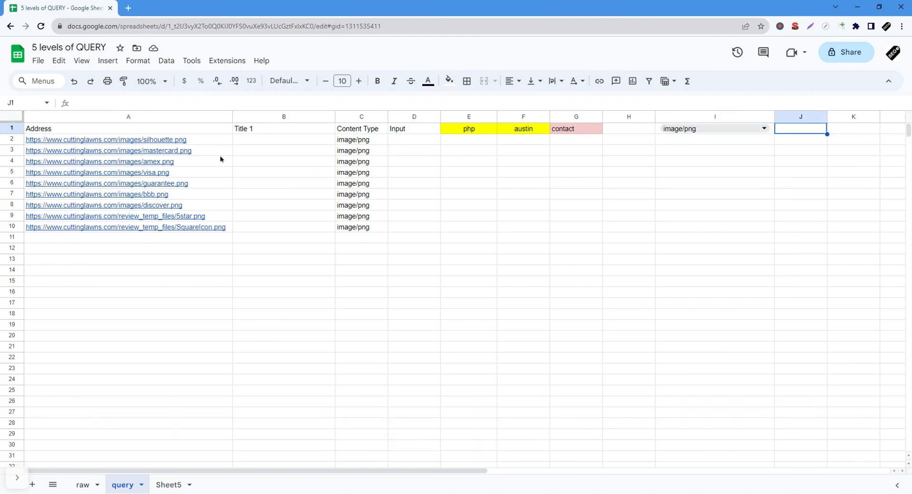
Wrap the A1 query in COUNTA to return a count in place of the list.
left_click(191, 131)
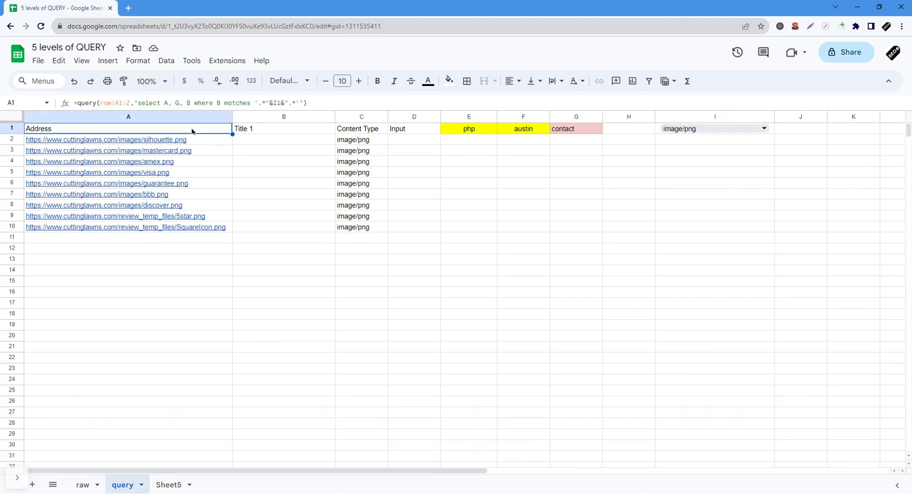
left_click(79, 103)
type("counta(")
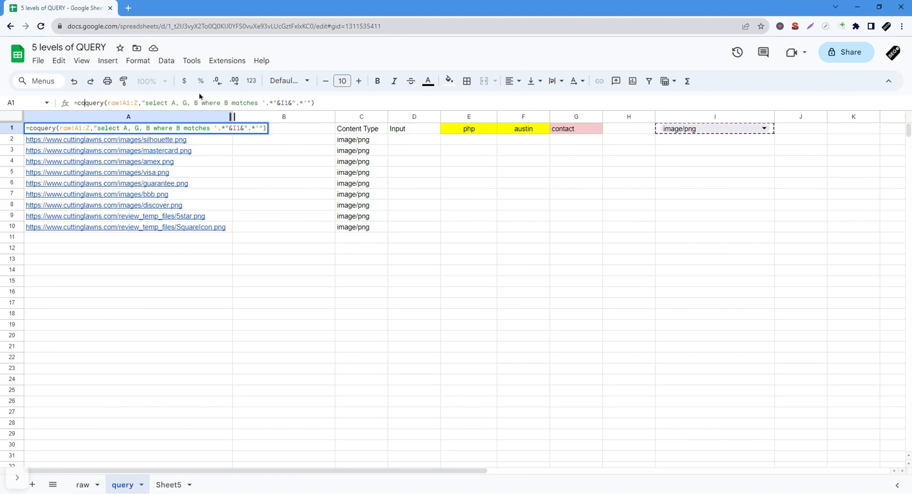
key("End")
type(")")
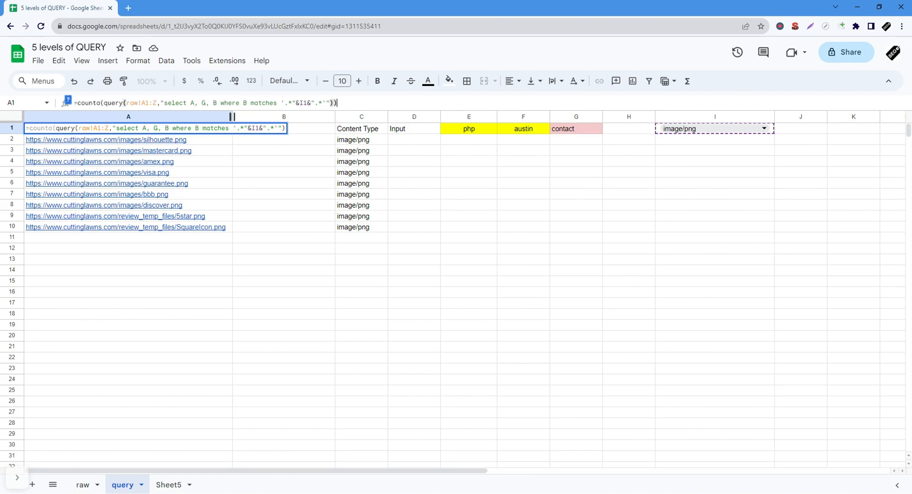
key("Return")
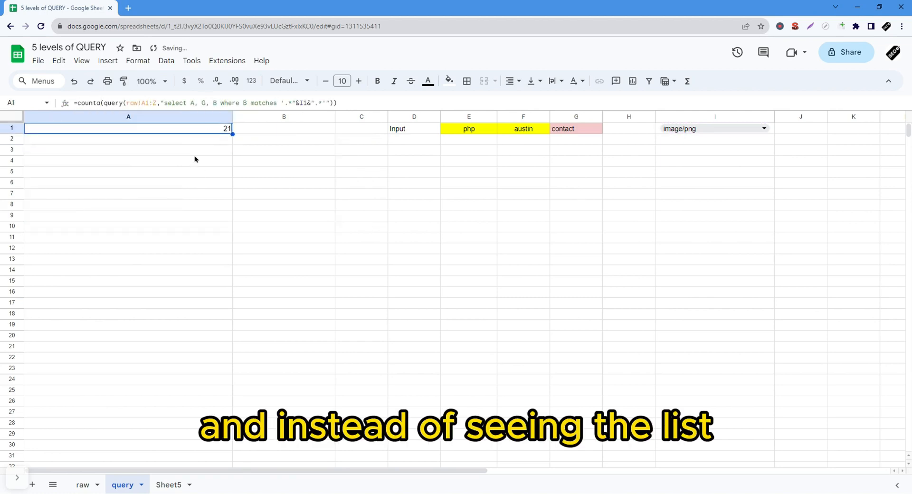
left_click_drag(192, 139, 185, 248)
left_click(218, 131)
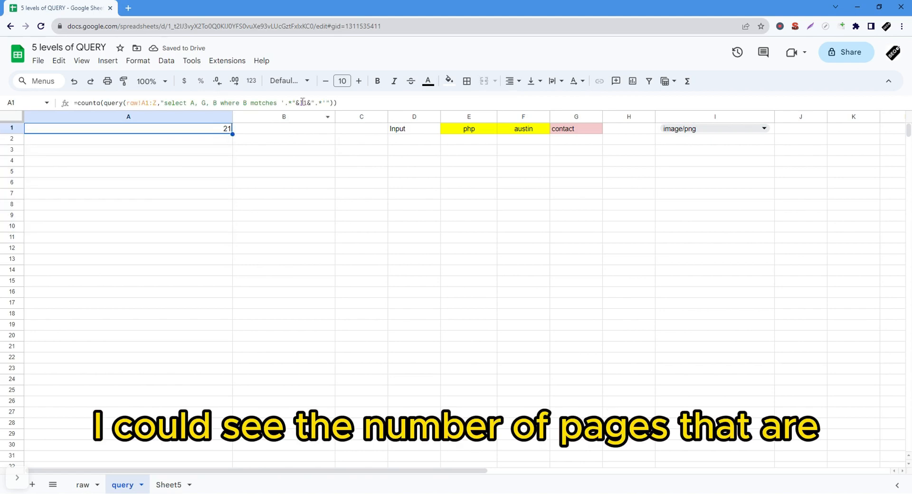
Switch the I1 dropdown to text/html and text/css; charset=utf-8, checking the count in A1 for each.
left_click(692, 130)
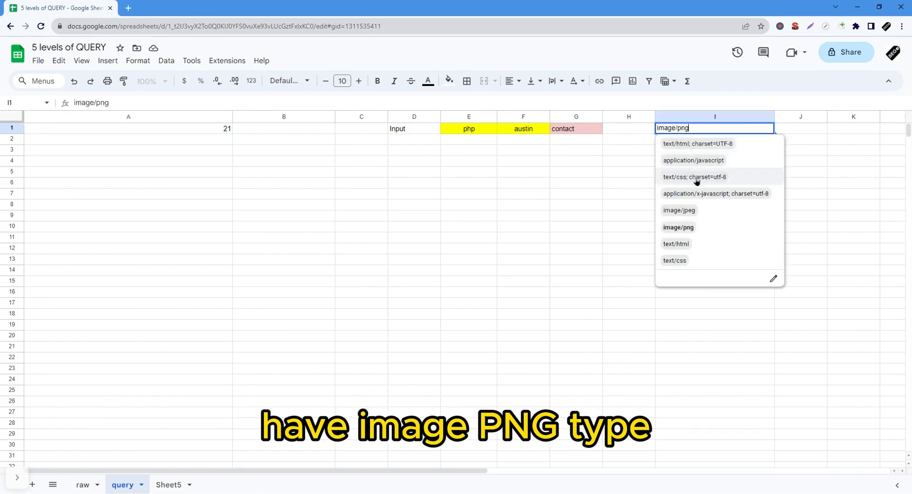
left_click(689, 245)
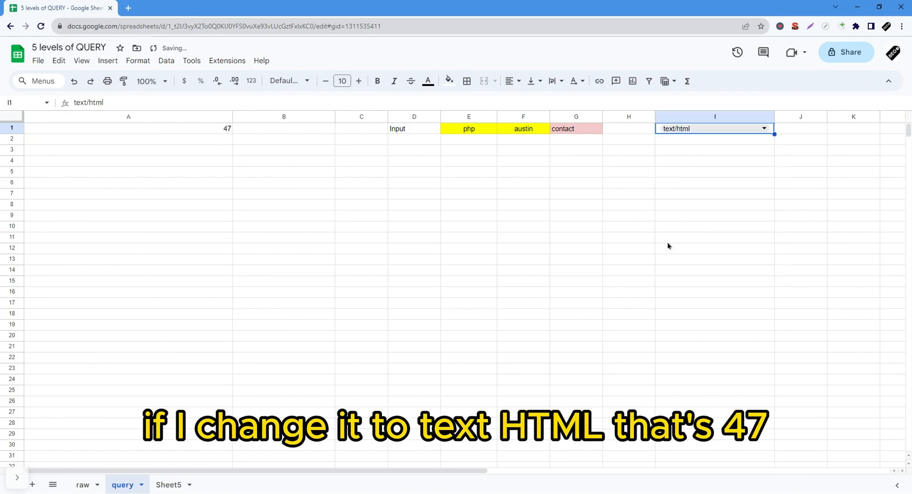
left_click(215, 134)
left_click(684, 177)
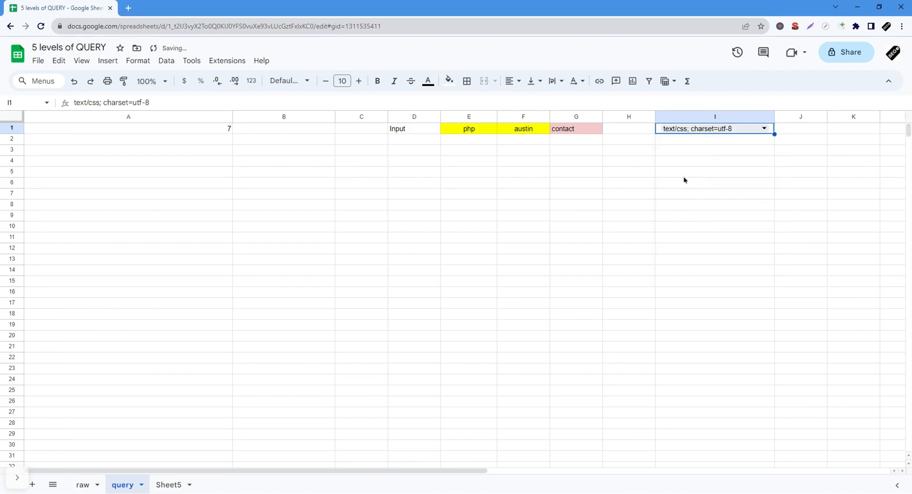
left_click(219, 133)
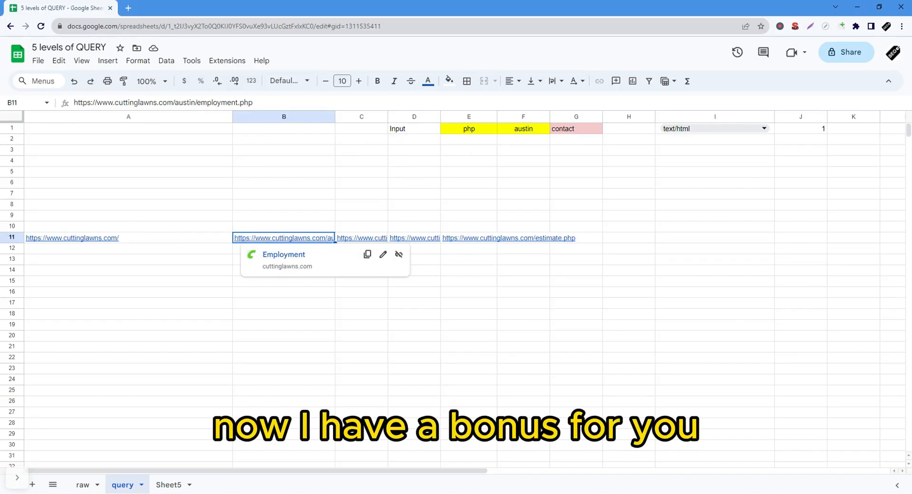
Undo the query's move to A11 and the removal of column B from its select list.
left_click(124, 233)
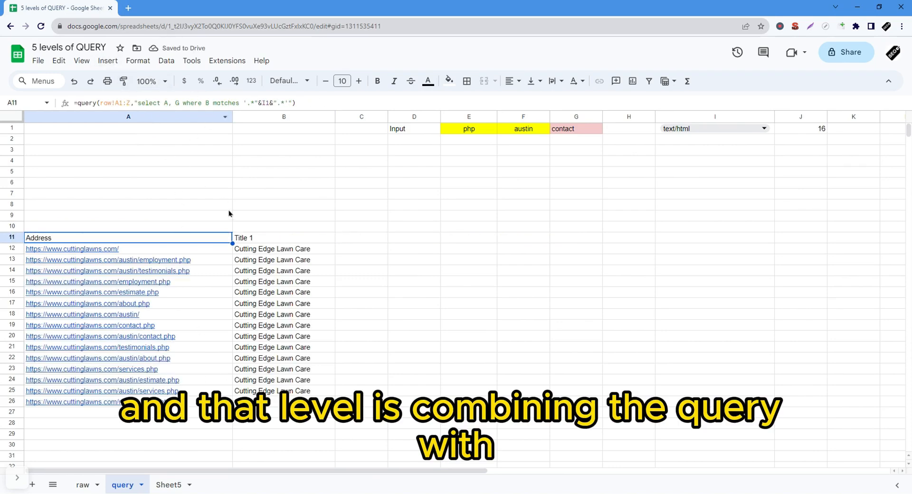
key("ctrl+z")
key("ctrl+z")
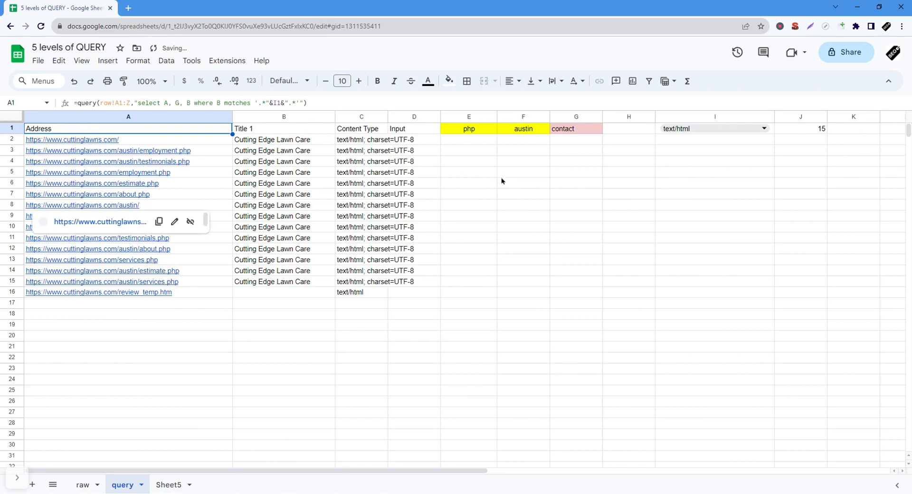
Open an Apps Script project for the spreadsheet and return to the query sheet.
left_click(224, 61)
left_click(252, 111)
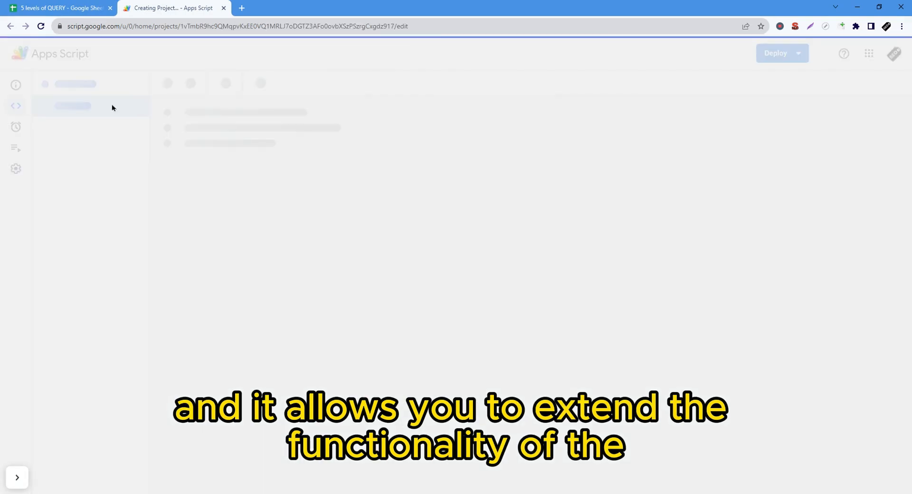
left_click(88, 5)
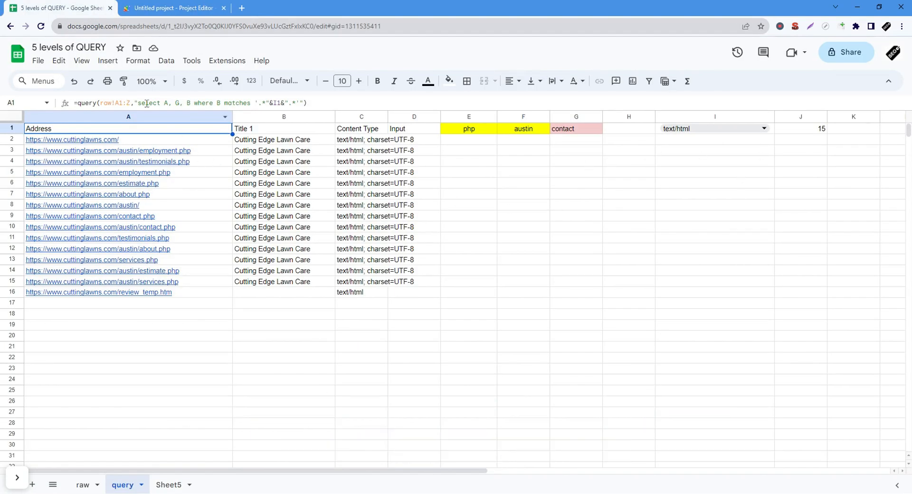
left_click(79, 103)
type("cou")
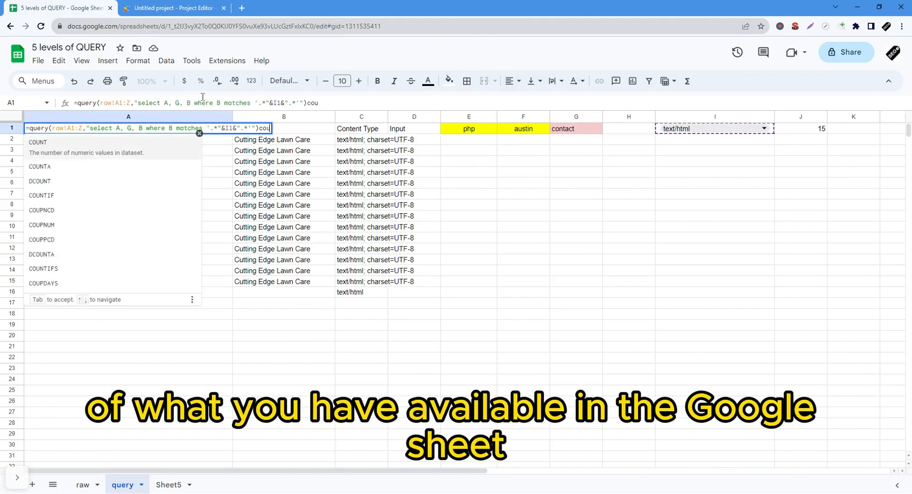
key("Escape")
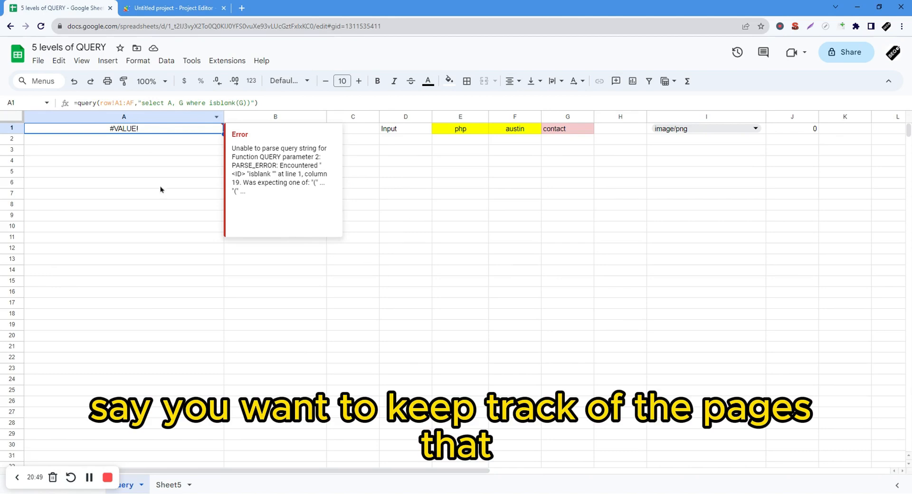
Check the empty cells in the Title 1 column G of the raw sheet and return to the query sheet.
left_click(17, 477)
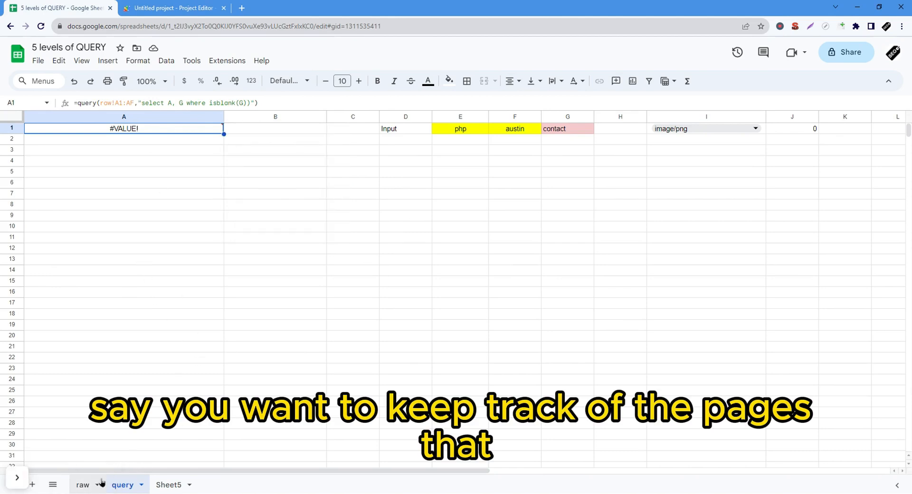
left_click(85, 485)
key("Down")
key("Down")
key("Down")
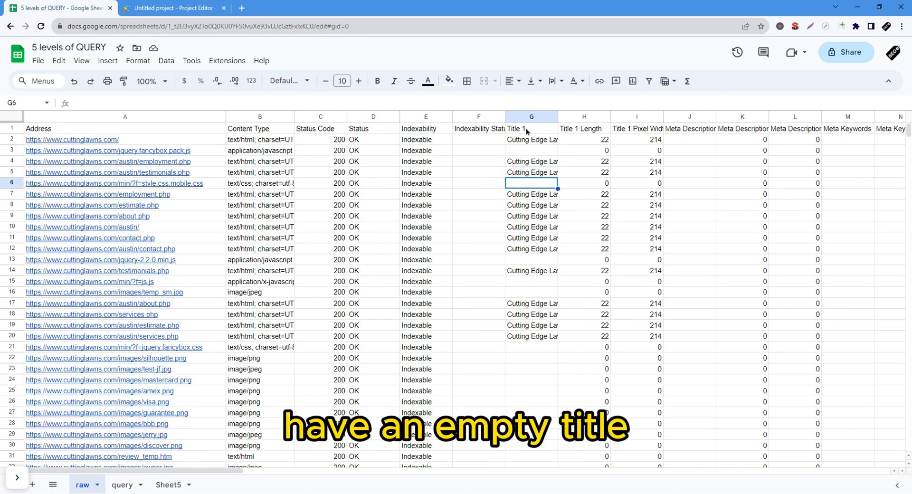
left_click(127, 484)
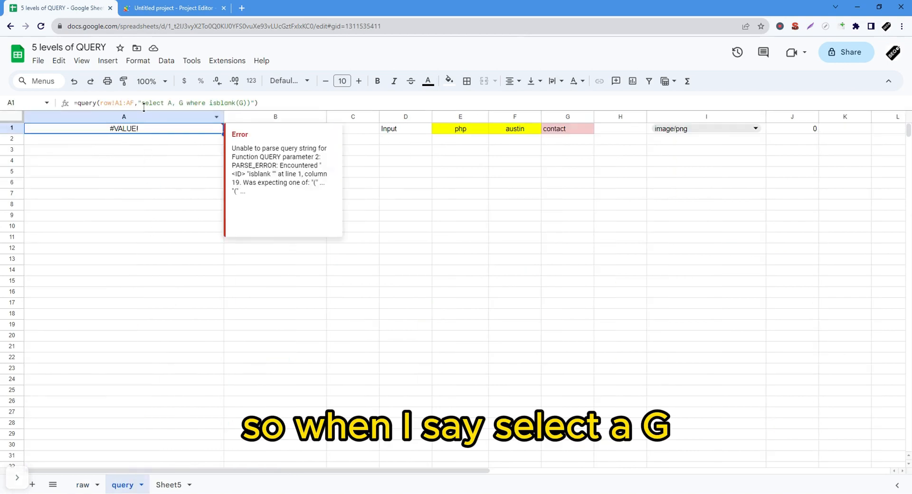
Replace the isblank condition of the A1 query with where G is not null.
left_click_drag(188, 102, 254, 102)
type("where G i")
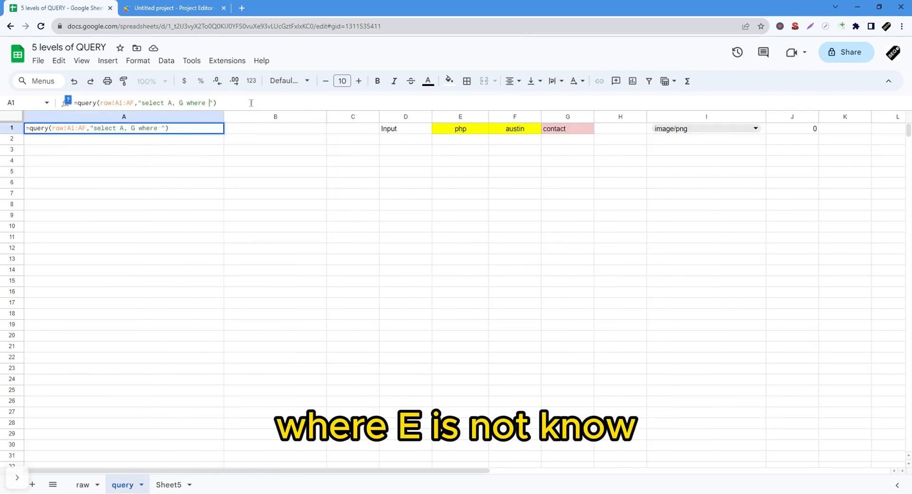
type("s not null")
key("Return")
key("Up")
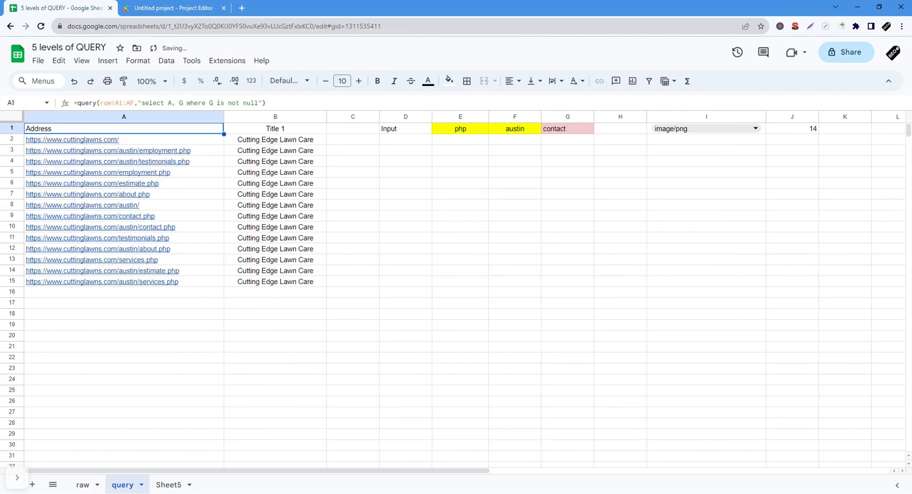
Change the condition of the A1 query to where G is null.
double_click(240, 104)
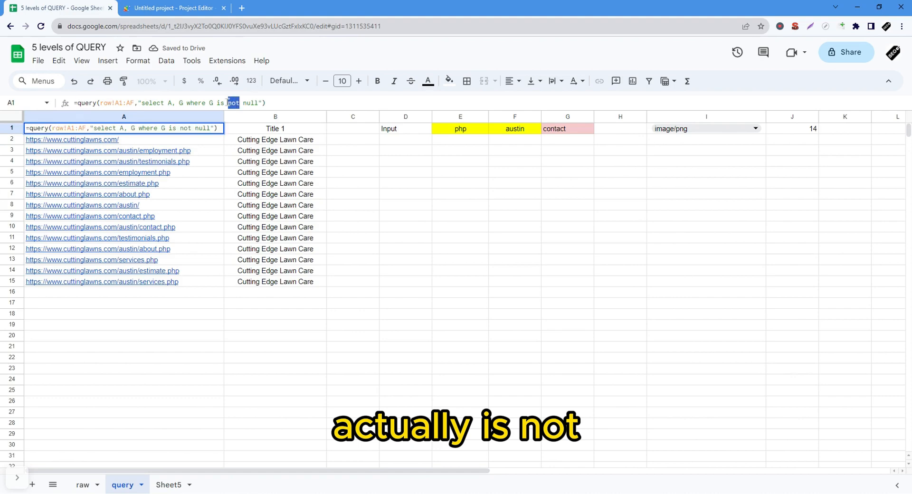
key("BackSpace")
key("Return")
key("Up")
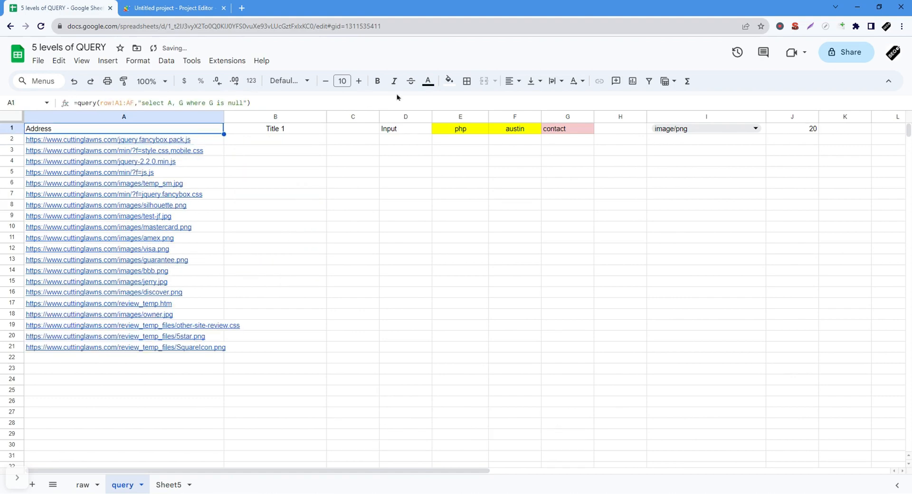
Examine the addresses in column A that have no Title 1 value and return to the query cell A1.
left_click(211, 141)
left_click_drag(212, 141, 218, 349)
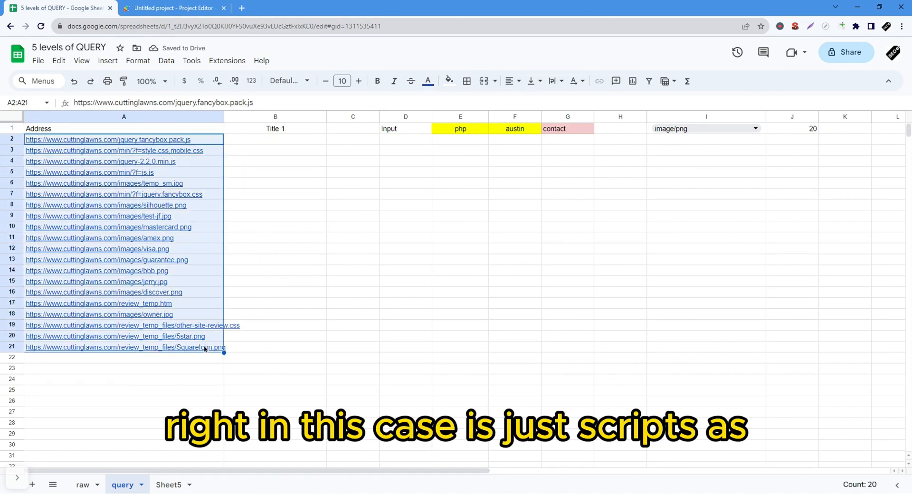
left_click(275, 281)
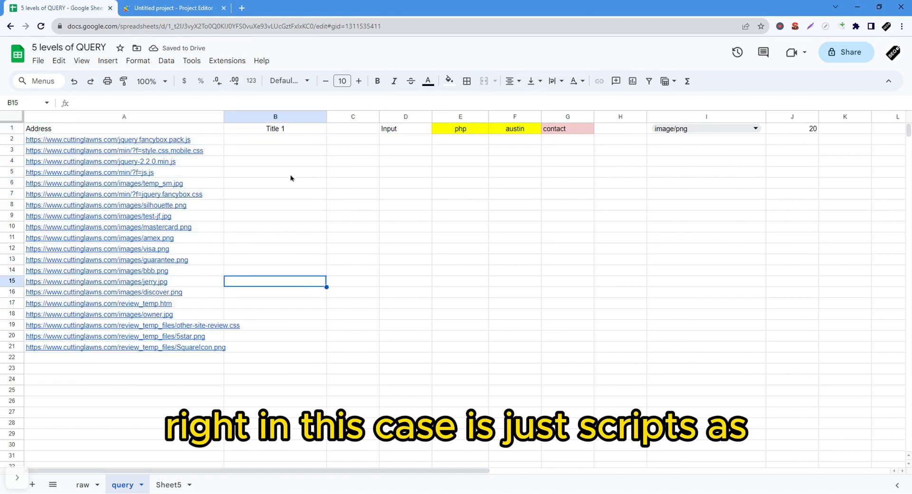
left_click(245, 140)
left_click(212, 143)
key("Up")
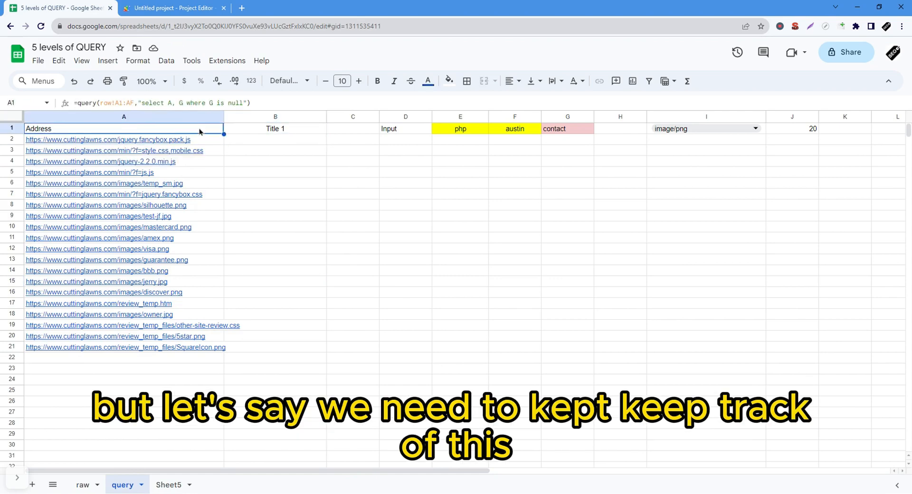
left_click_drag(202, 142, 185, 261)
left_click(133, 129)
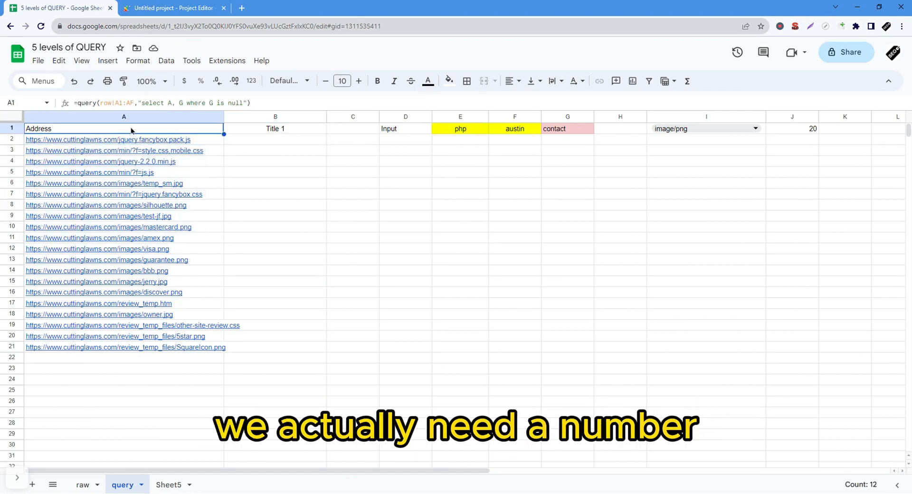
Copy the full query formula from A1 into the formula of empty cell C1.
left_click(227, 103)
key("ctrl+a")
key("ctrl+c")
key("Escape")
left_click(345, 131)
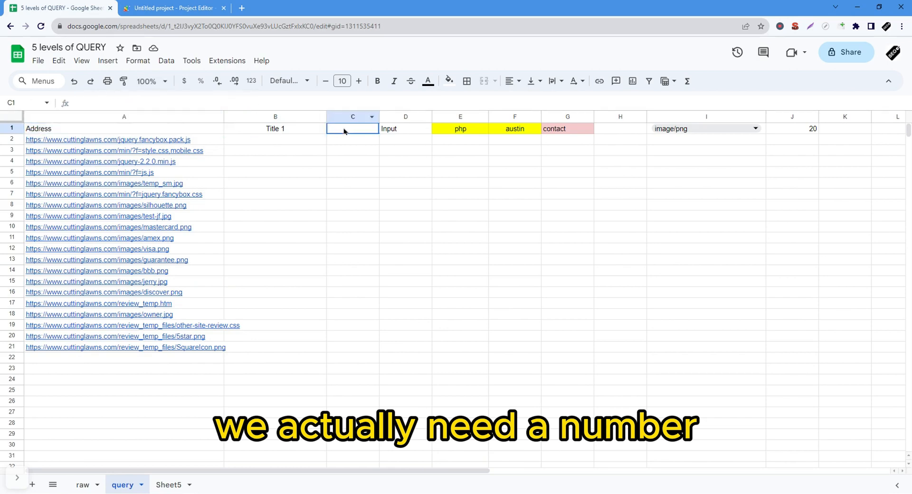
left_click(323, 103)
key("ctrl+v")
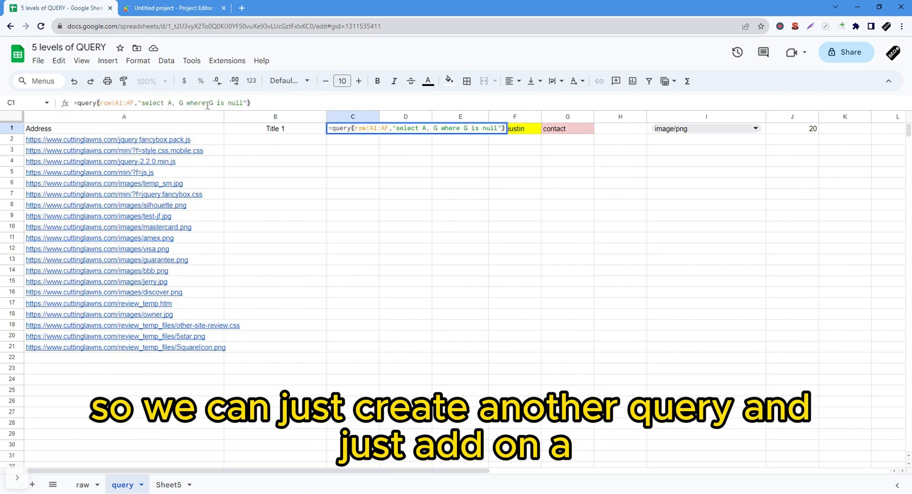
Wrap the C1 query in COUNTA to count the pages without a title.
left_click(77, 103)
type("counta")
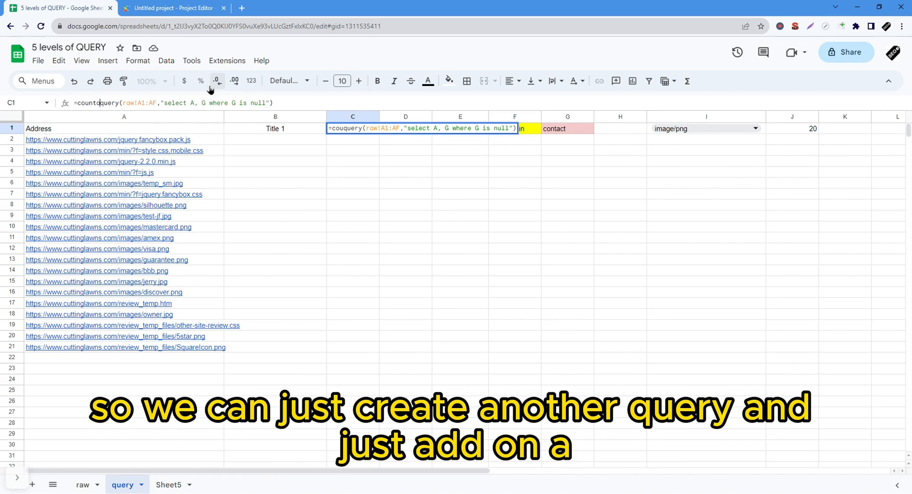
type("(")
left_click(280, 103)
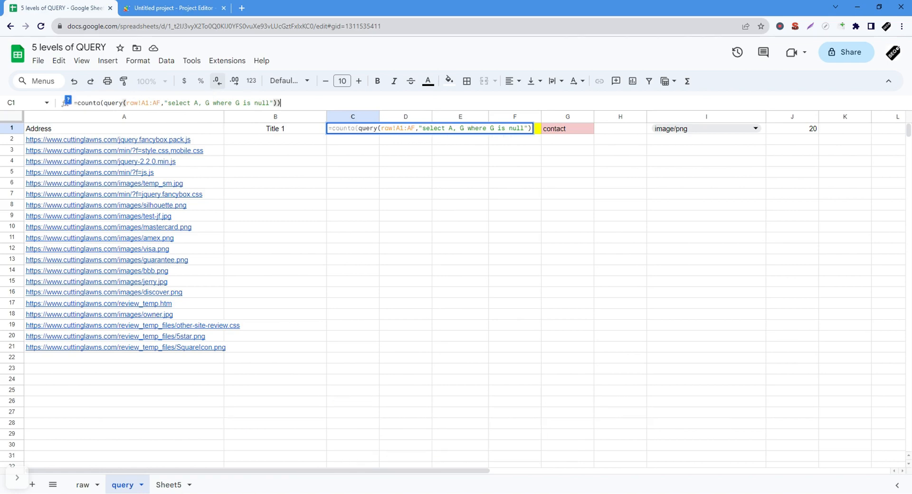
type(")")
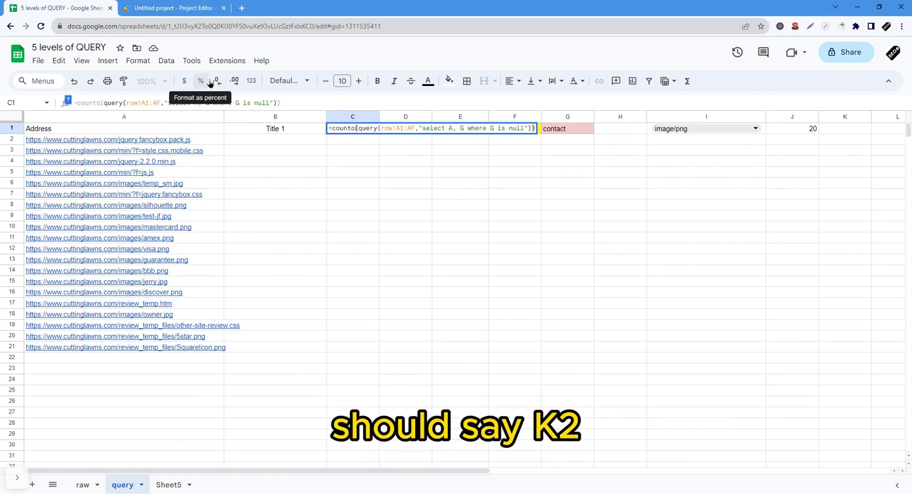
key("Return")
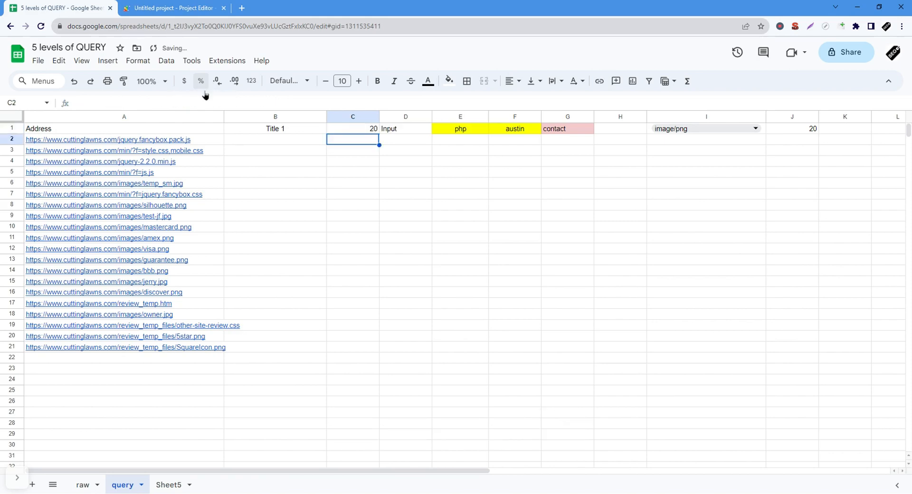
Set the A1 query's data range to raw!A2:AF and widen column A slightly to fit the addresses.
left_click(359, 130)
left_click(202, 132)
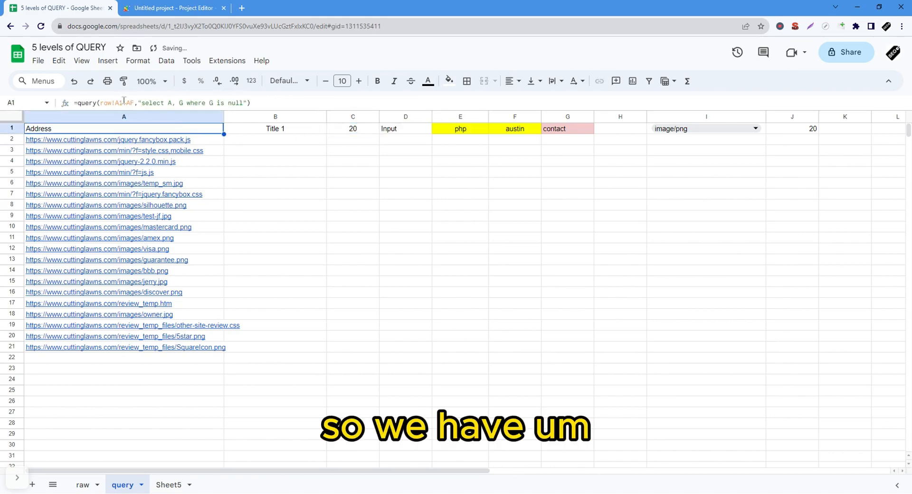
left_click(124, 101)
key("BackSpace")
type("2")
key("Return")
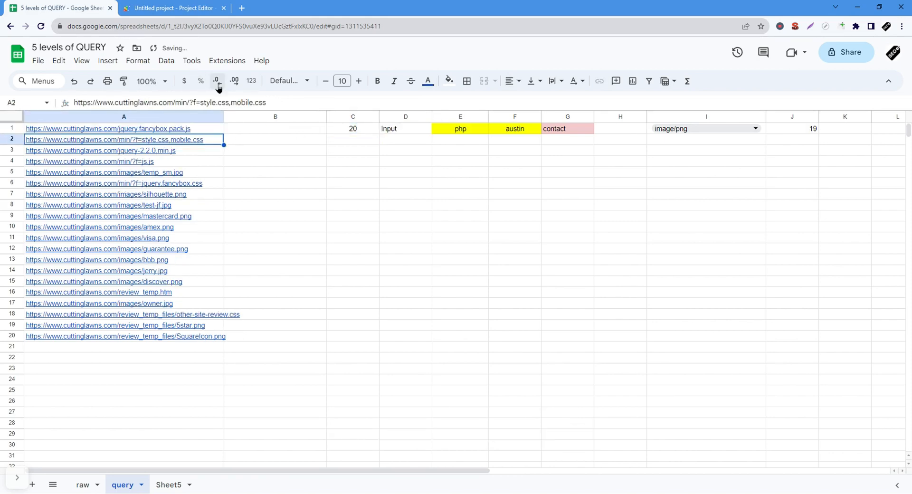
left_click(358, 134)
left_click_drag(224, 117, 243, 118)
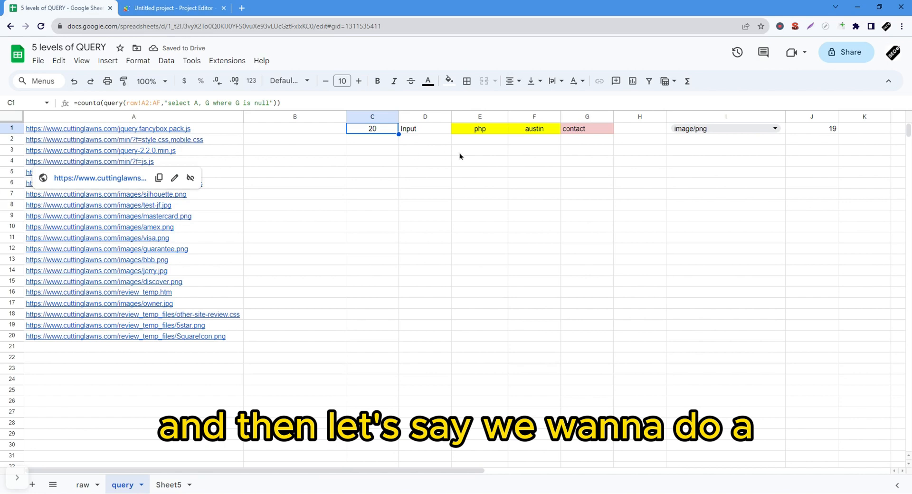
Review the listed addresses and the COUNTA formula in C1, and look at the empty function in the Apps Script project.
left_click(383, 149)
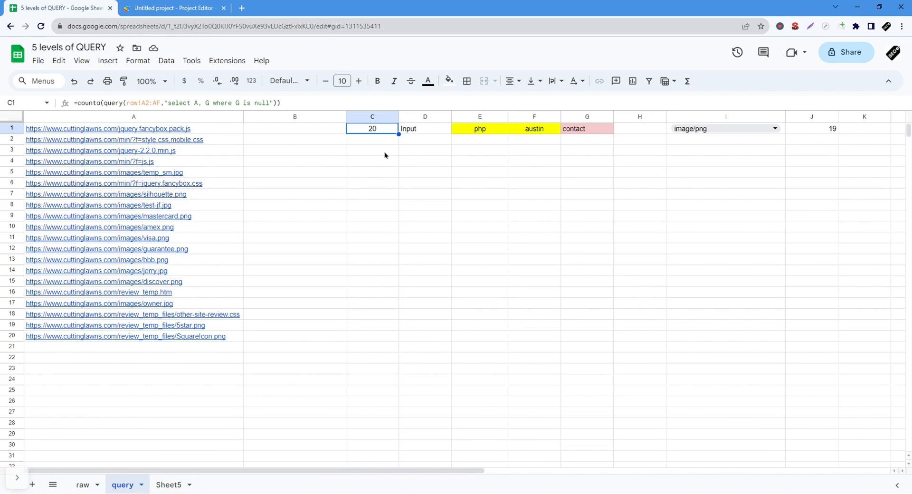
left_click_drag(170, 334, 178, 216)
left_click(311, 238)
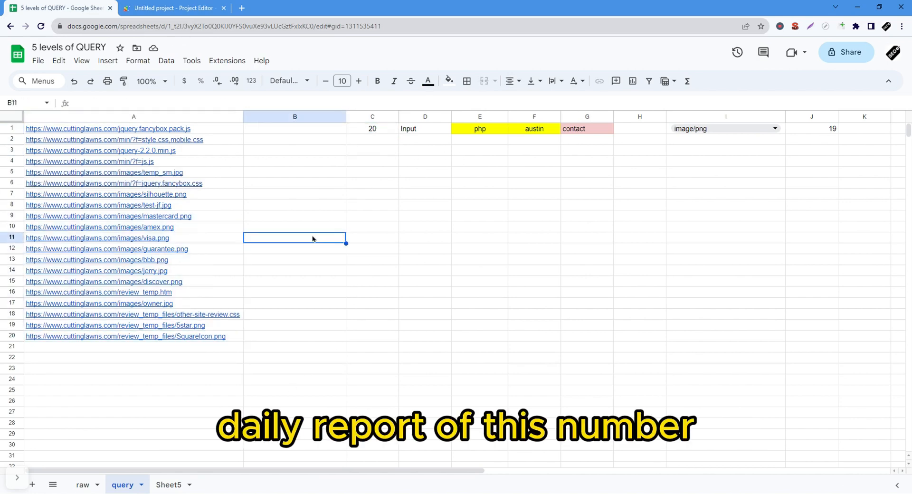
left_click(373, 130)
left_click(183, 7)
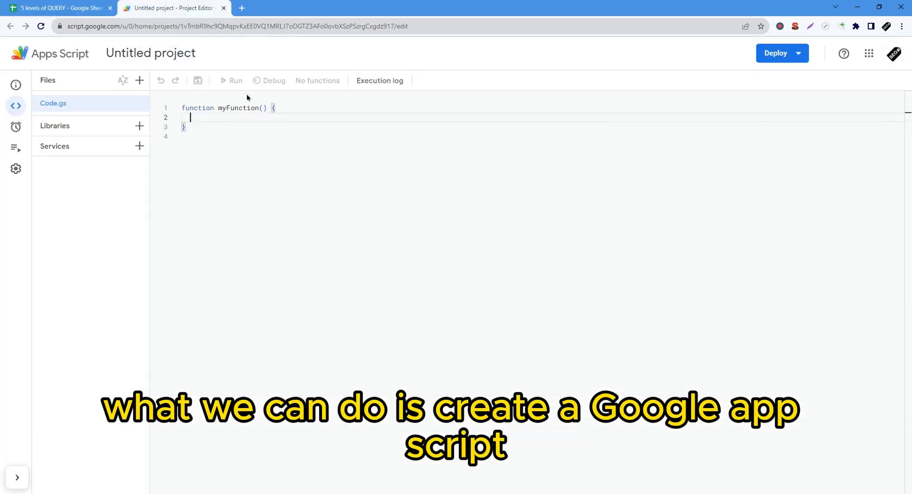
left_click(72, 8)
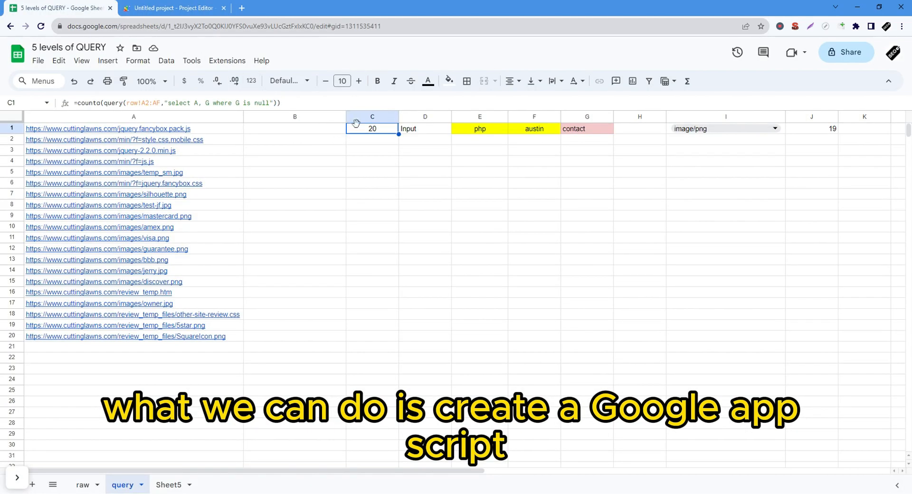
left_click(186, 6)
left_click(71, 7)
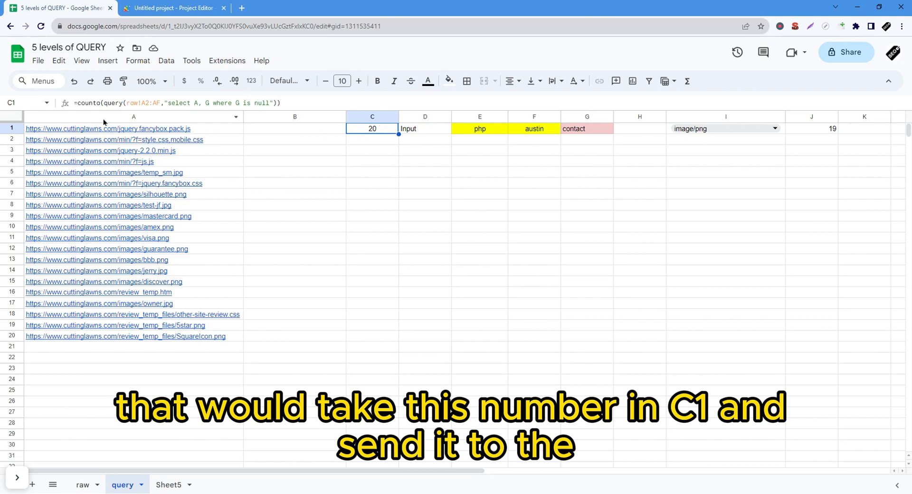
left_click(167, 7)
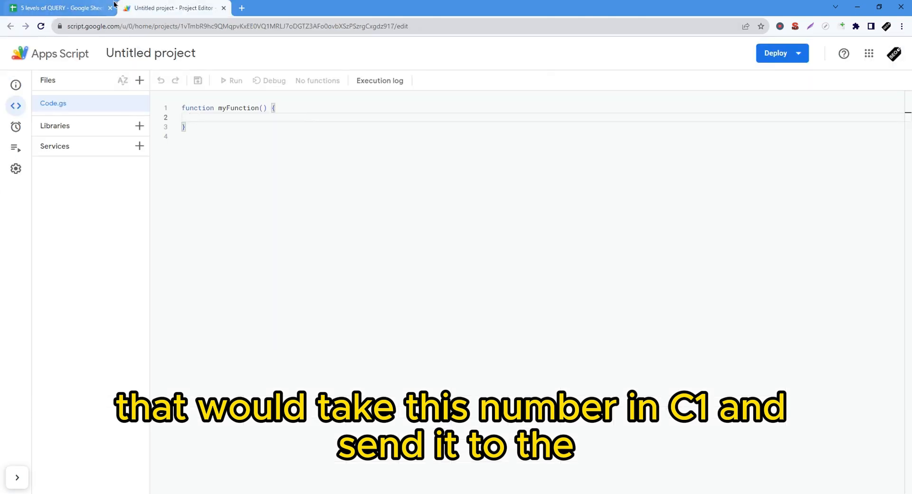
left_click(98, 6)
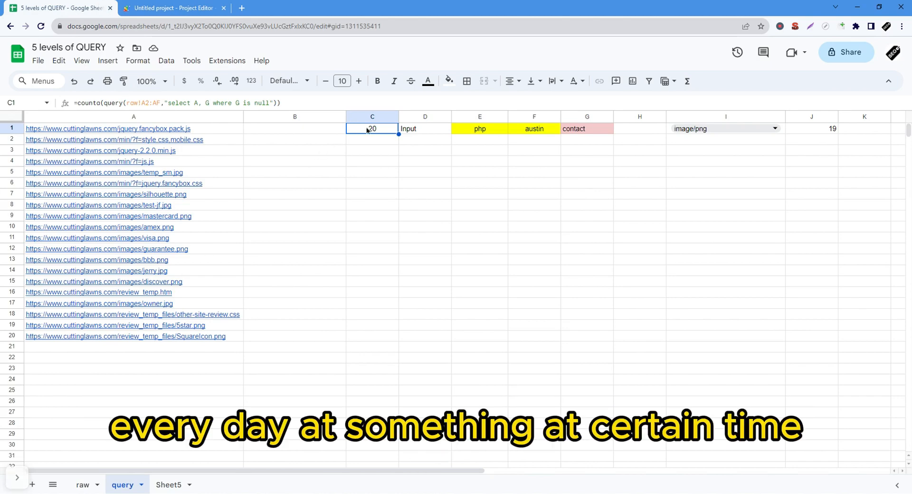
Switch to the Apps Script project, add console.log("Hello"); to myFunction and save the project.
left_click(194, 6)
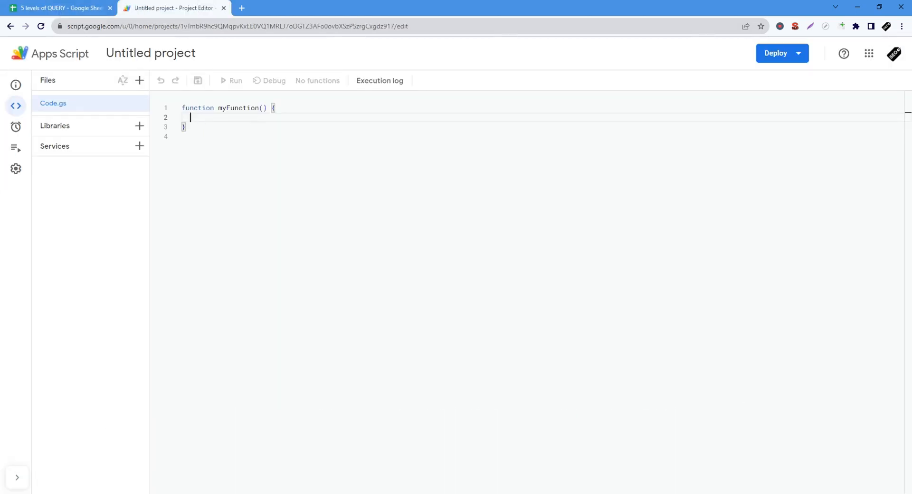
type("console.log(")
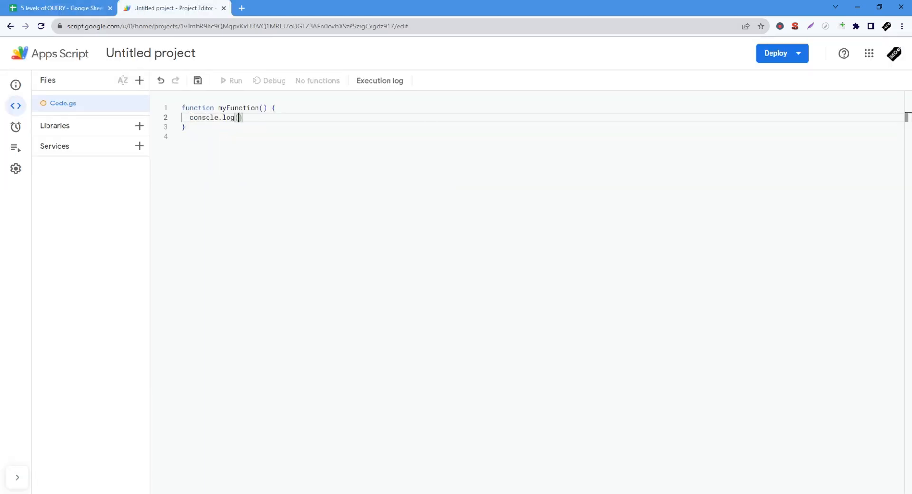
type("\"")
type("Hell")
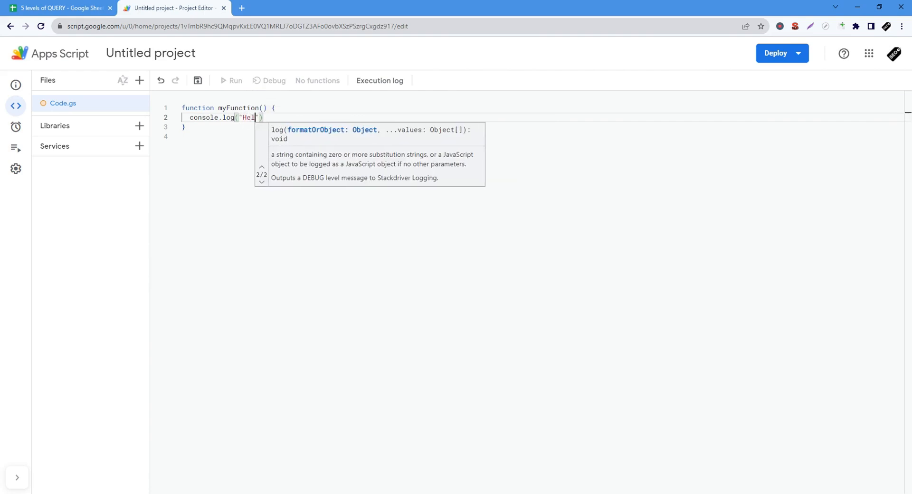
type("o")
key("End")
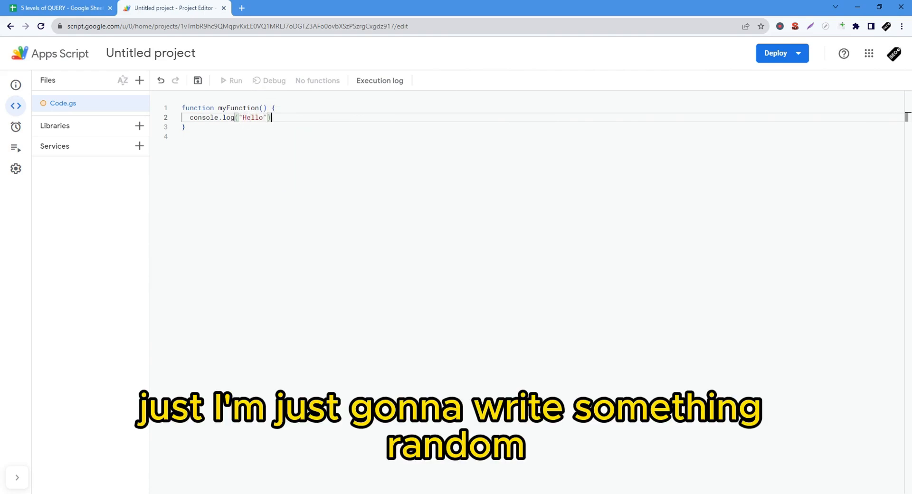
type(";")
left_click(197, 80)
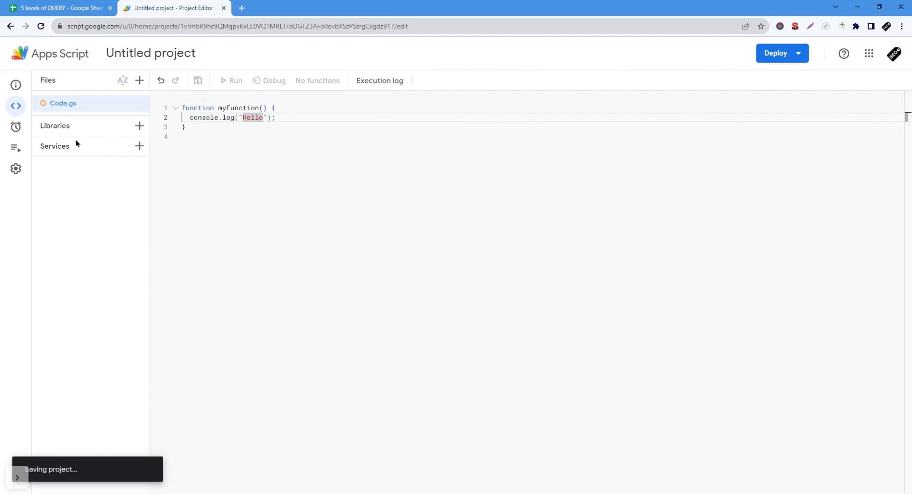
Configure a new trigger for myFunction with a time-driven event source, a day timer and the time 11am to 12pm.
double_click(226, 107)
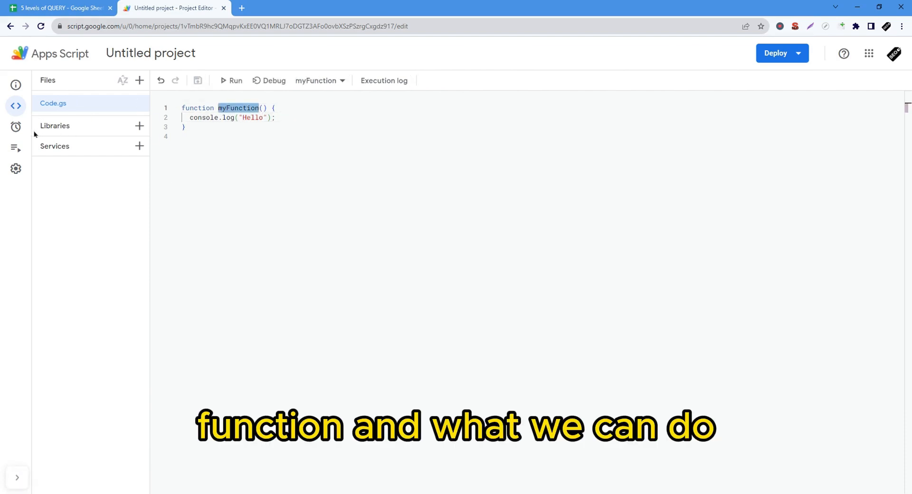
left_click(16, 127)
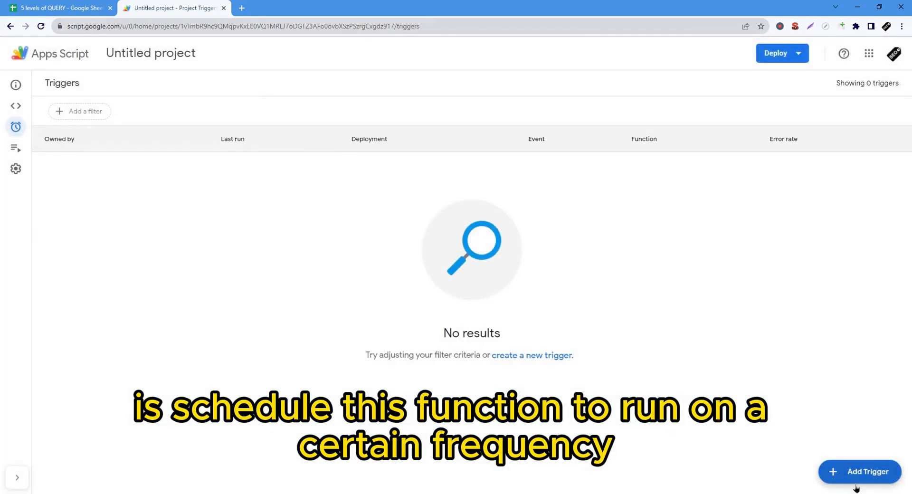
left_click(859, 472)
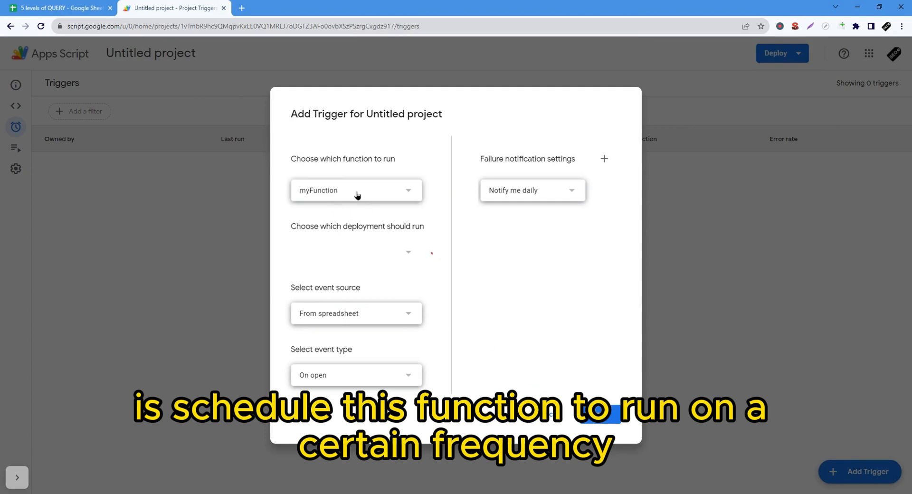
left_click(328, 322)
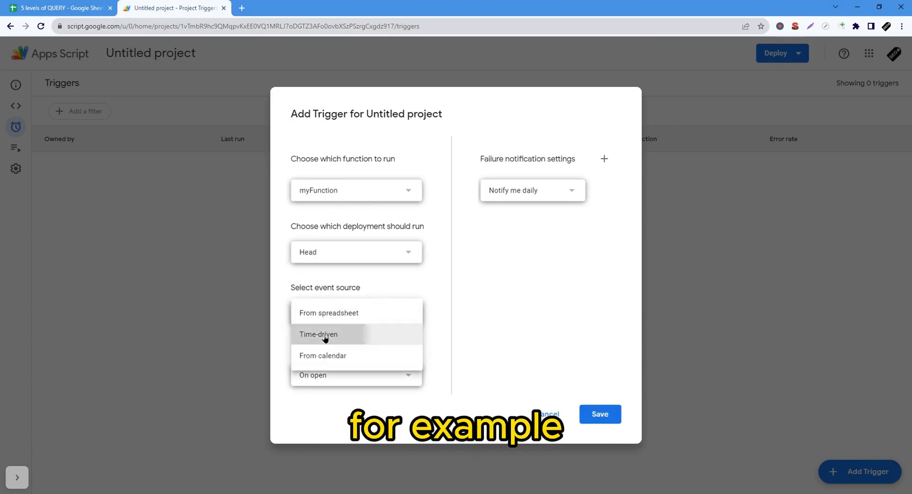
left_click(380, 338)
left_click(337, 348)
left_click(361, 368)
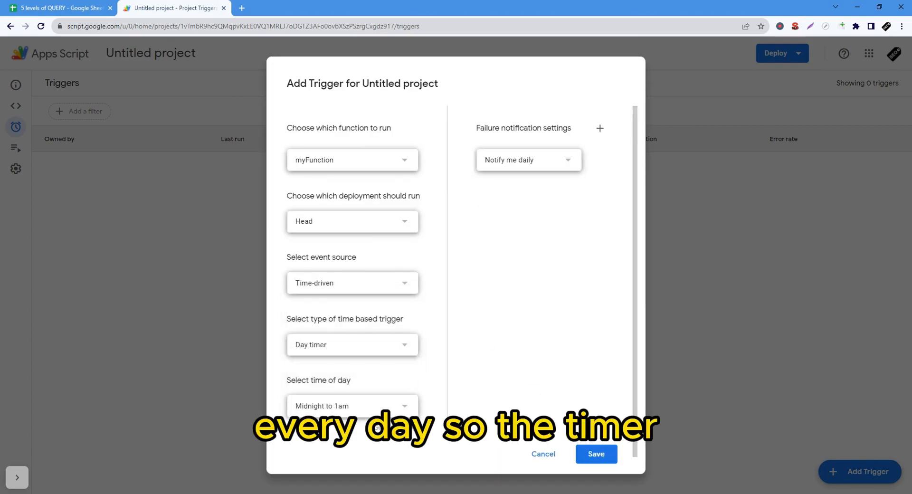
left_click(342, 460)
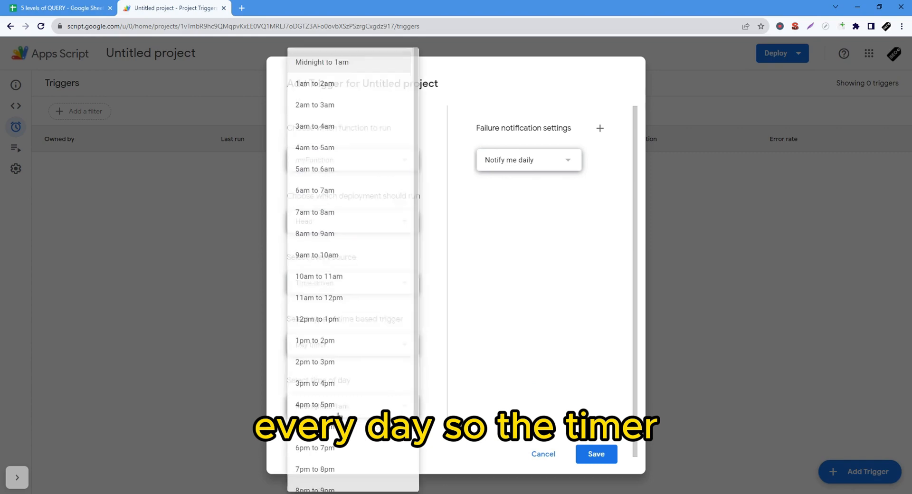
left_click(332, 302)
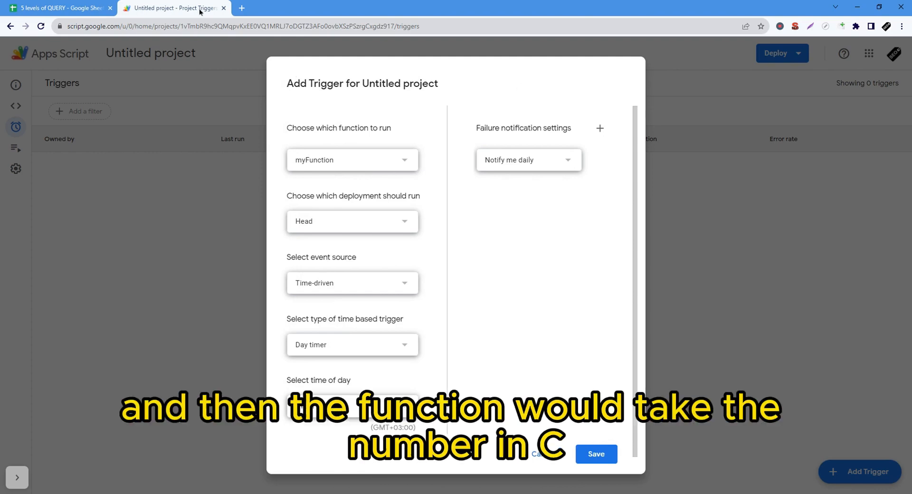
Switch back to the spreadsheet and review the count in C1 and the query results in A1:A20.
left_click(62, 8)
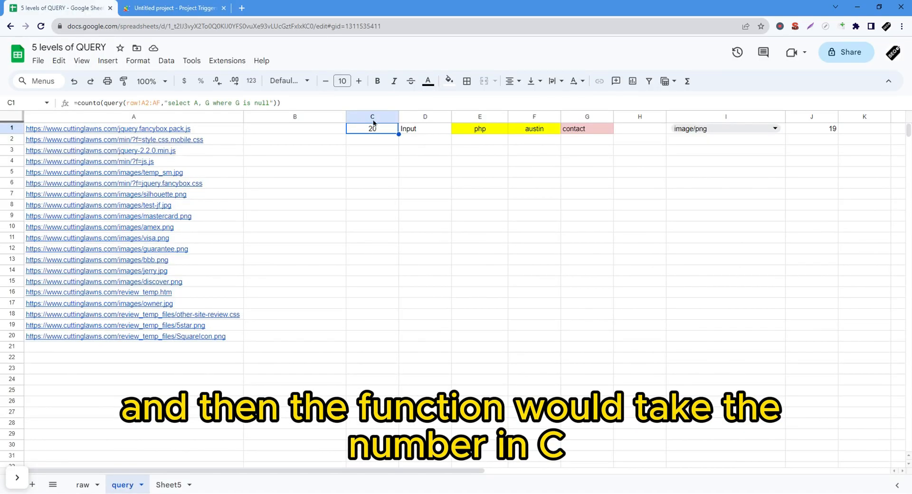
mouse_move(90, 135)
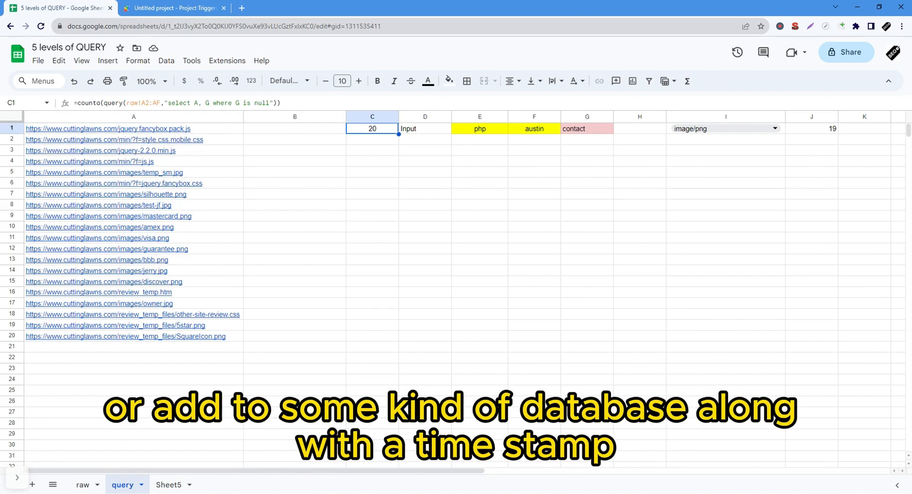
left_click(467, 166)
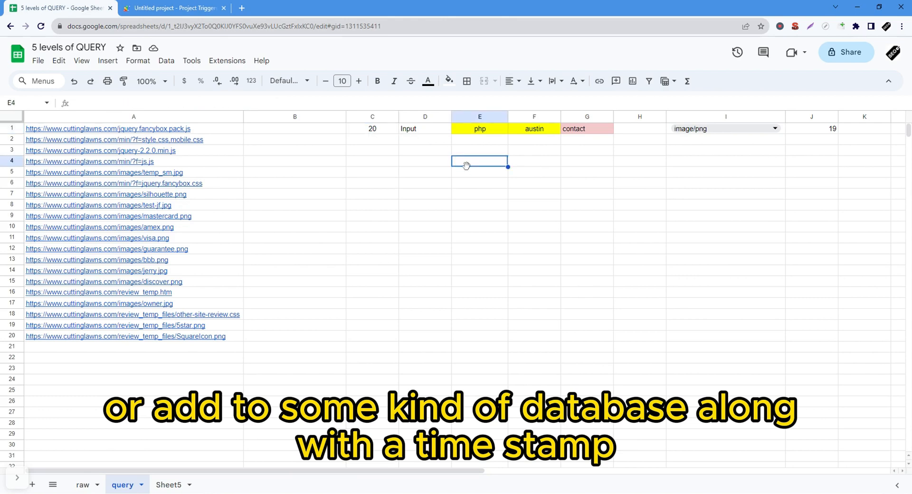
left_click(371, 131)
left_click(477, 198)
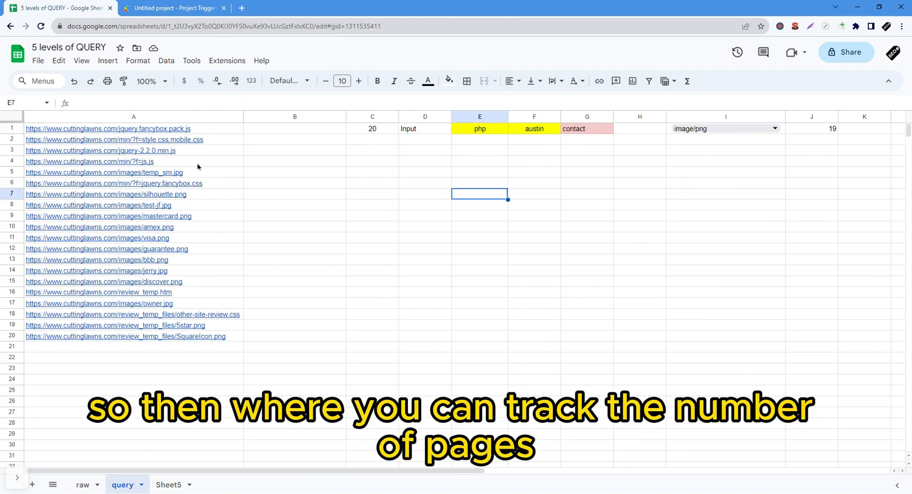
left_click_drag(197, 130, 188, 338)
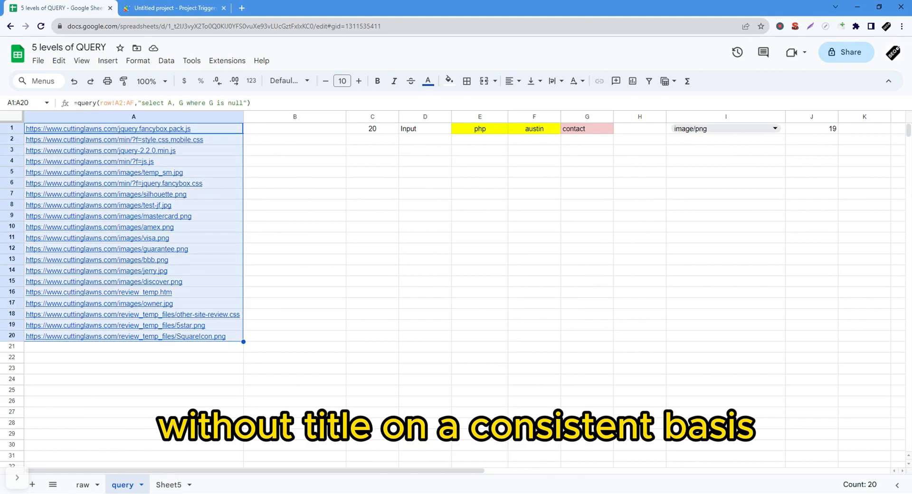
left_click(425, 238)
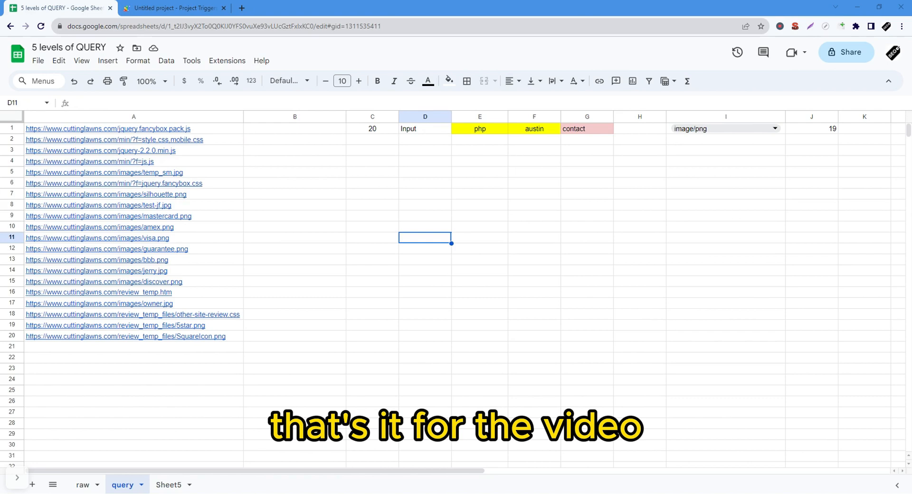